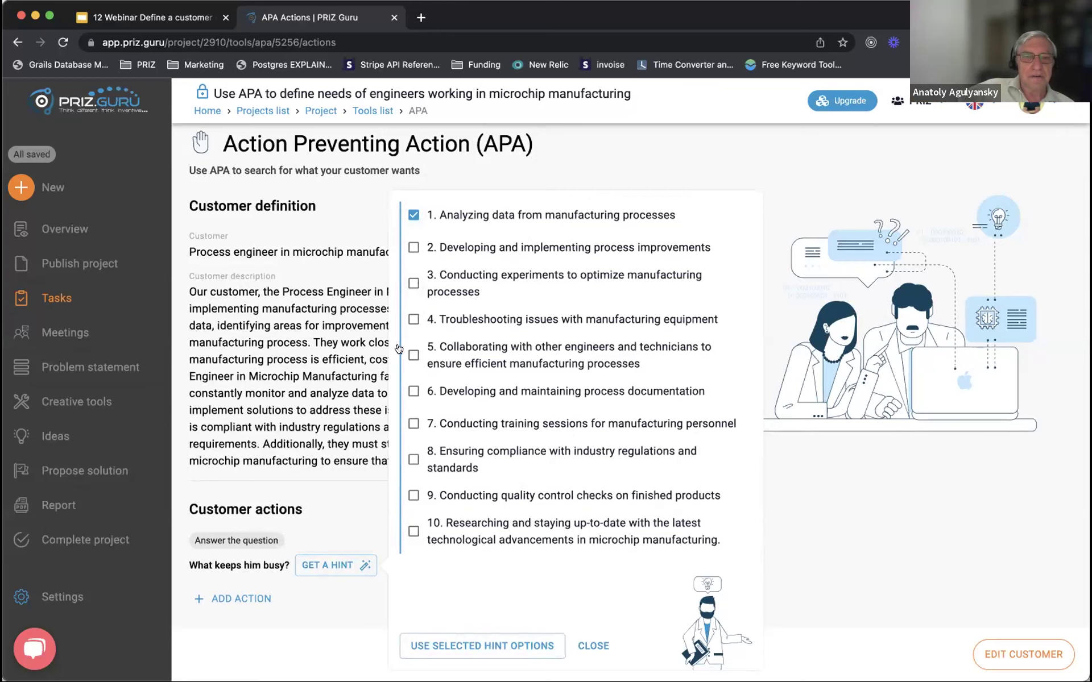
Also select suggested customer actions 2, 3, 7 and 9 and add all the selected hint options to the customer actions
left_click(412, 248)
left_click(414, 284)
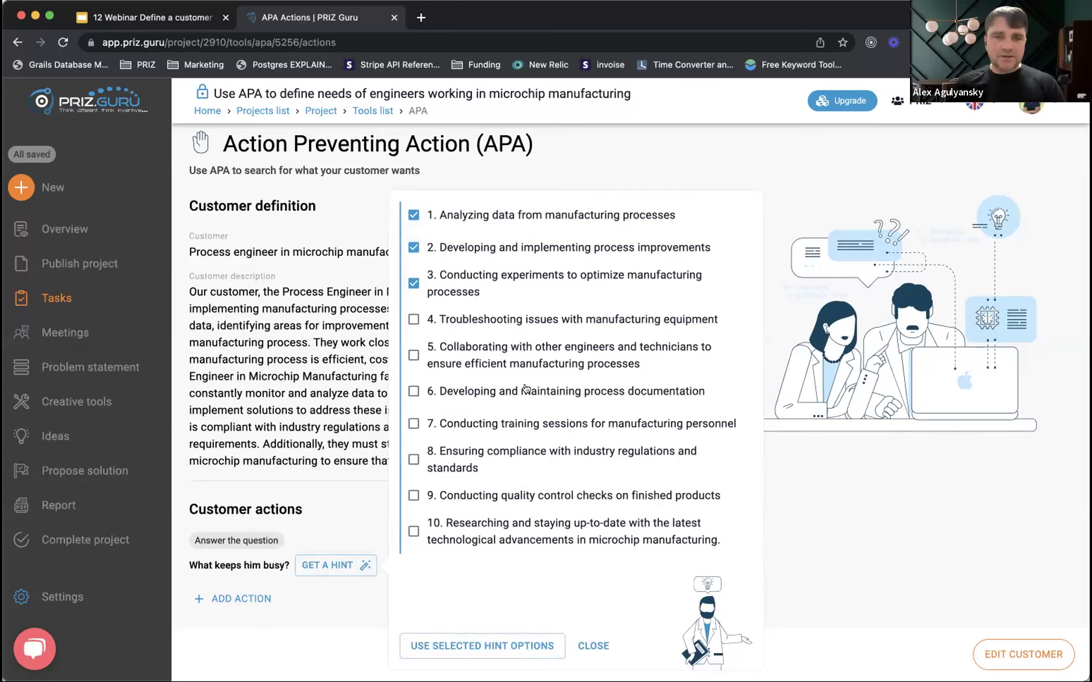
left_click(413, 422)
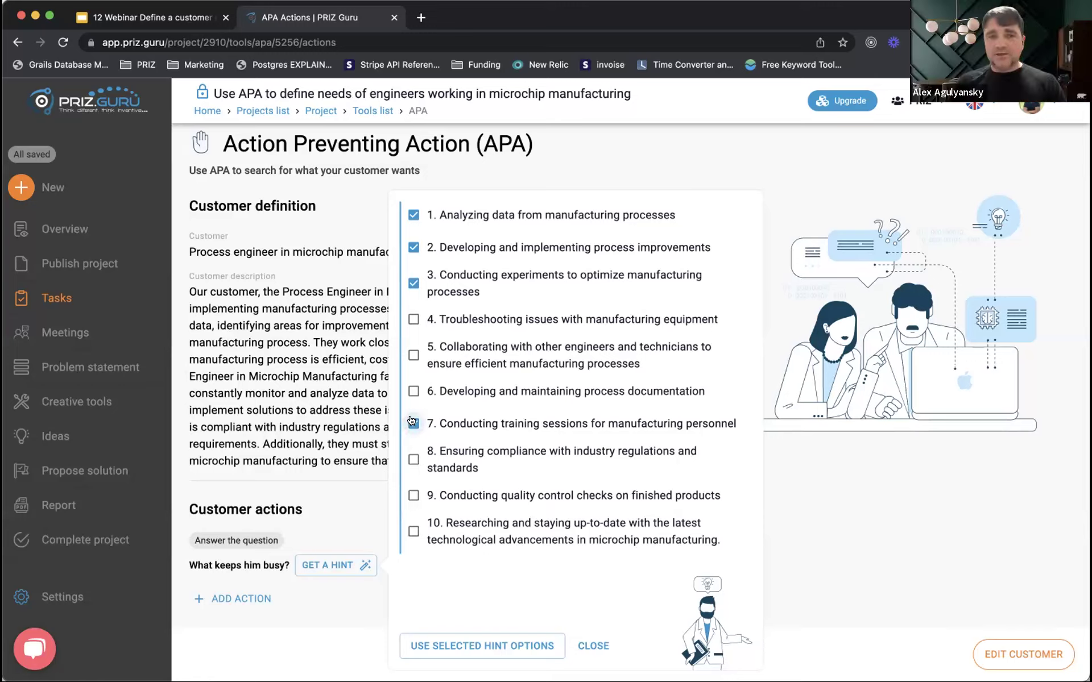
left_click(413, 496)
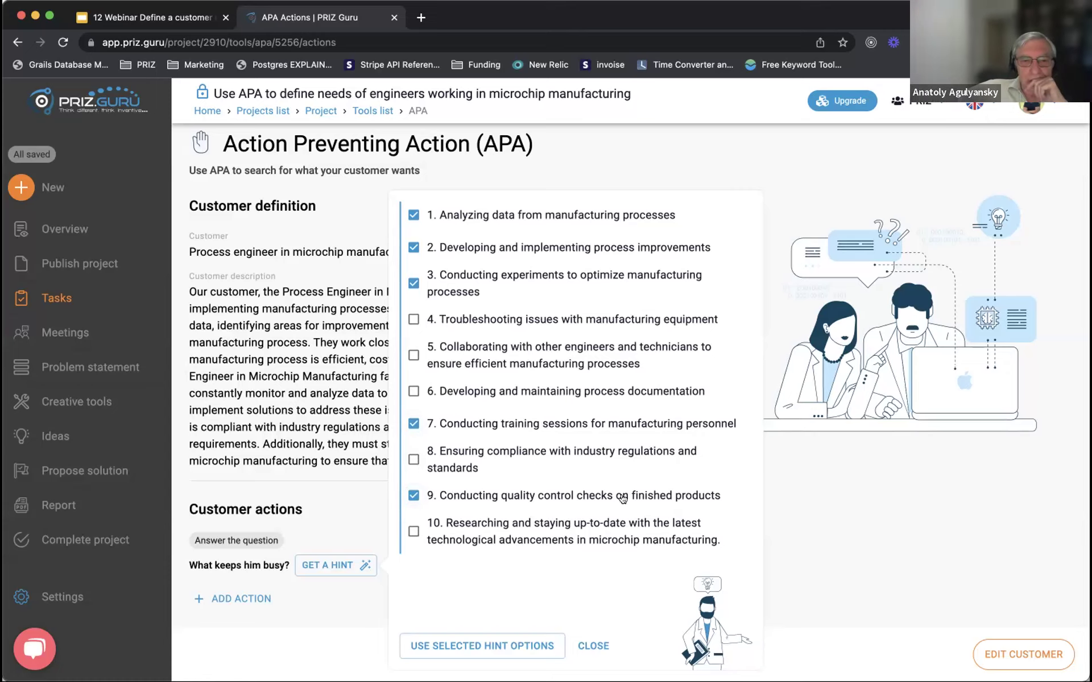
left_click(486, 647)
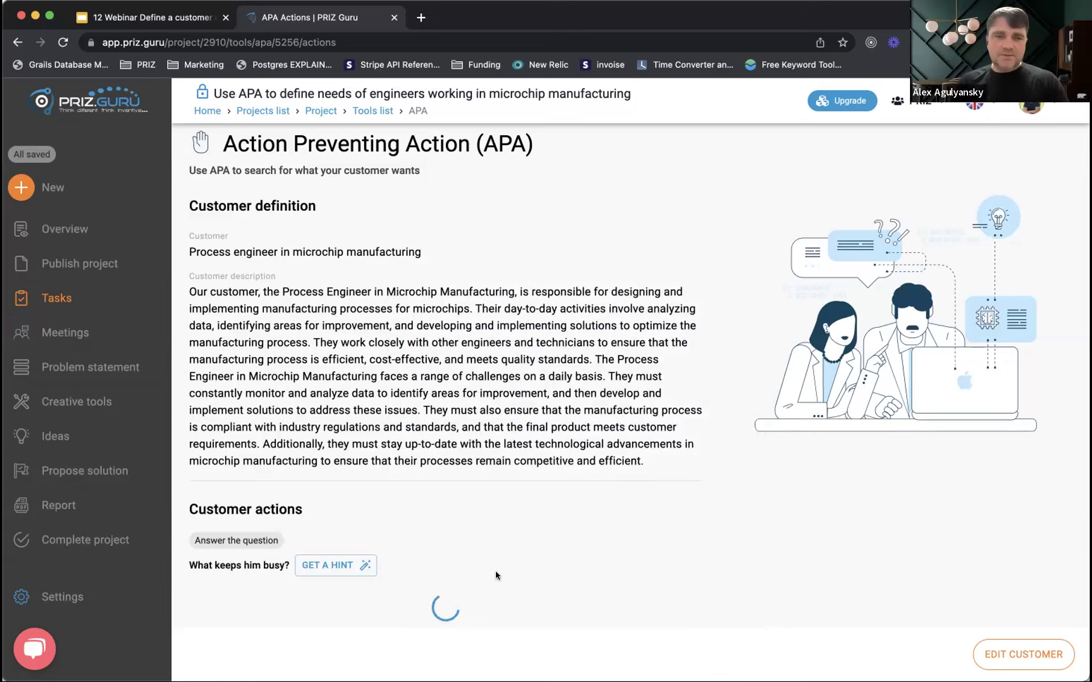
Create a custom customer action named "Reading emails" below the suggested ones
scroll(498, 568, "down", 5)
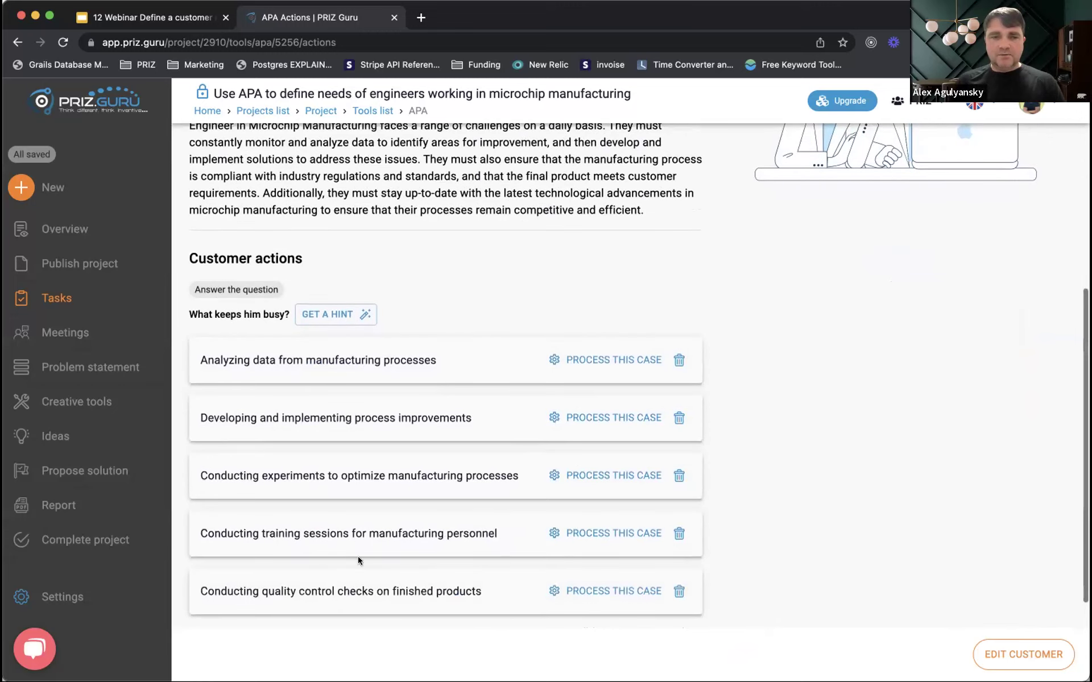
left_click(239, 599)
left_click(618, 382)
type("Reading emails")
left_click(787, 423)
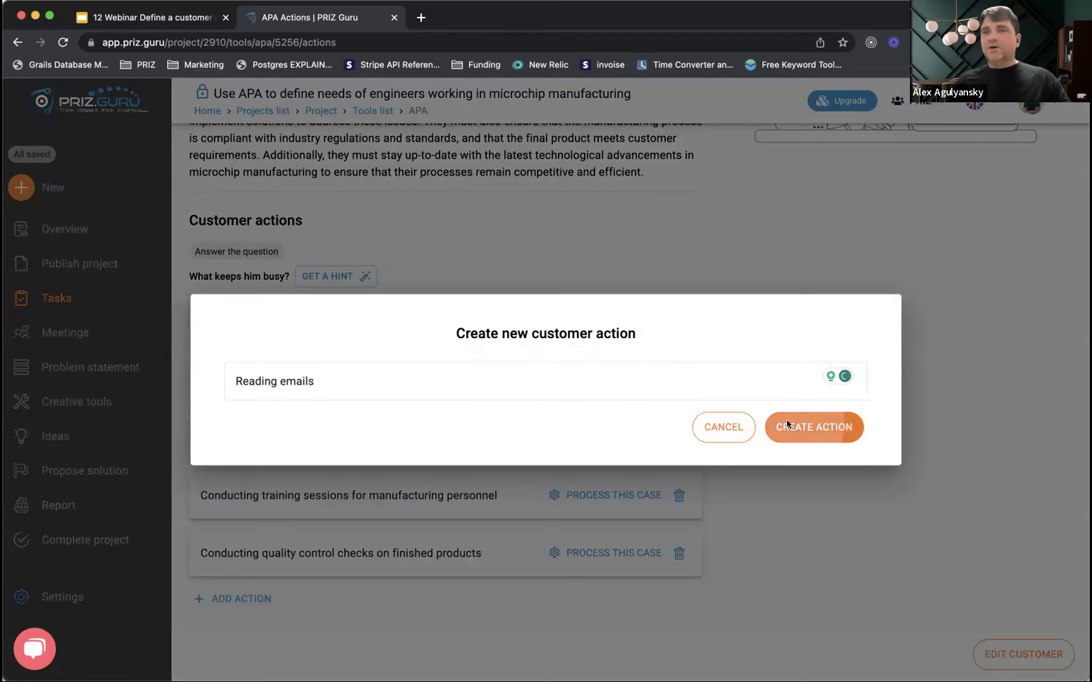
scroll(710, 404, "down", 2)
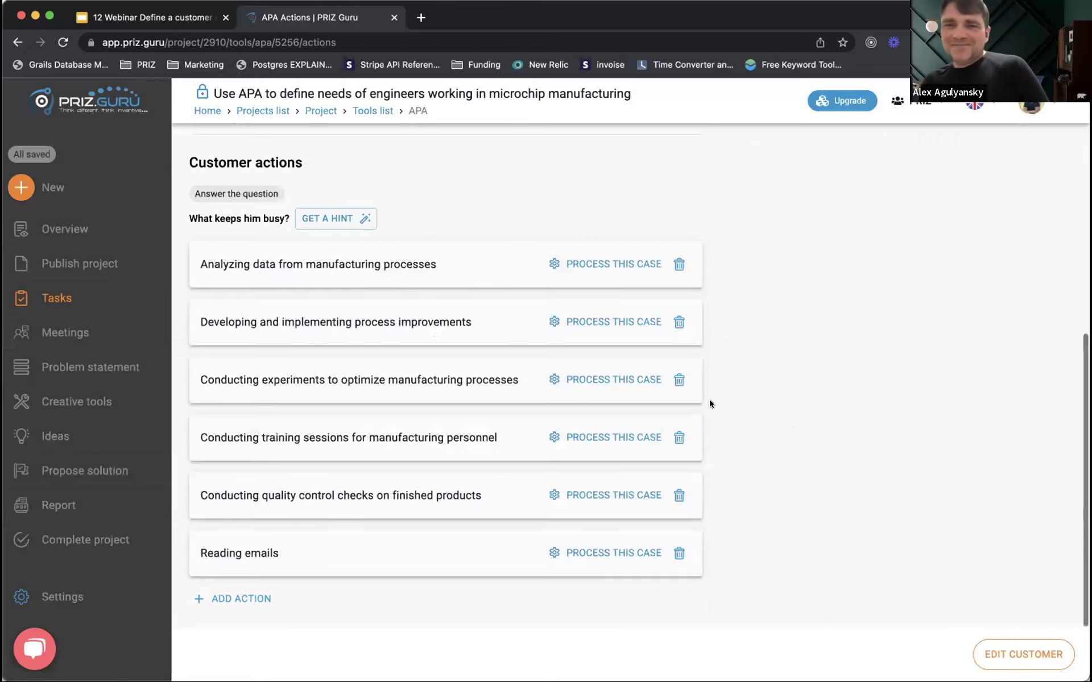
Start processing "Analyzing data from manufacturing processes" and fill in its action purpose with the generated hint
scroll(709, 404, "up", 6)
scroll(709, 404, "down", 6)
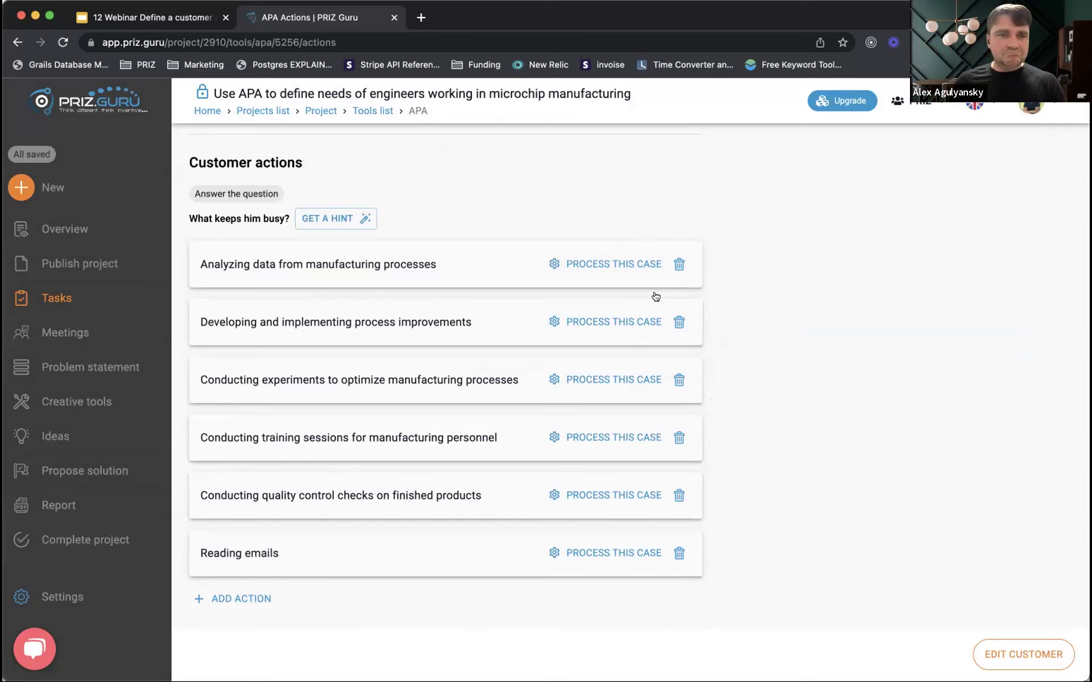
left_click(622, 261)
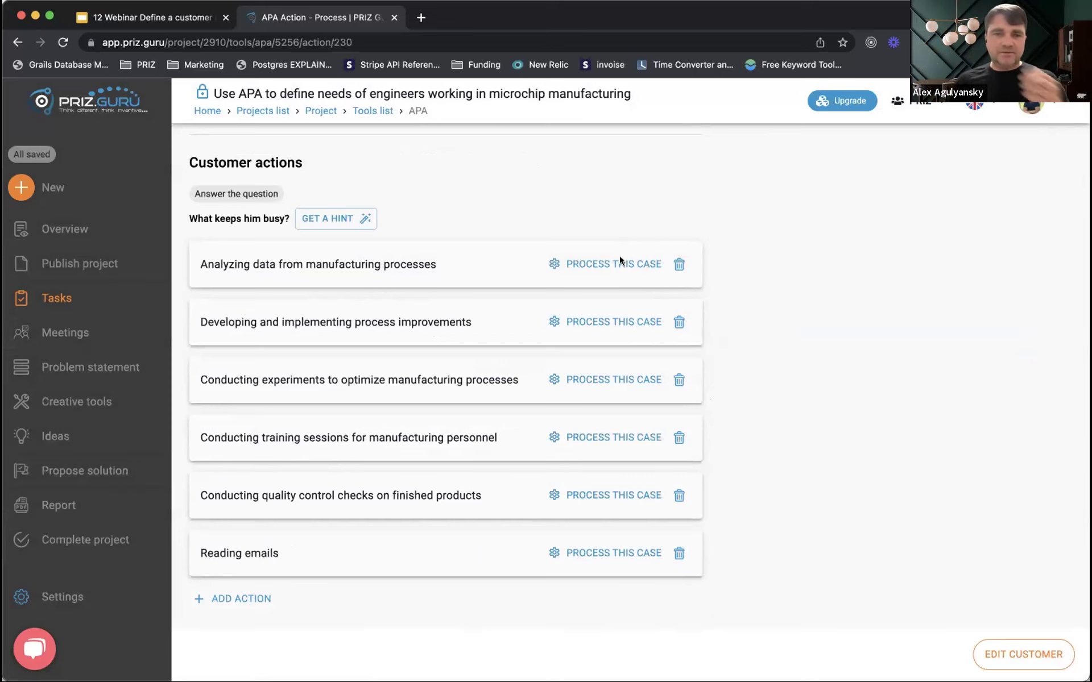
scroll(546, 395, "down", 5)
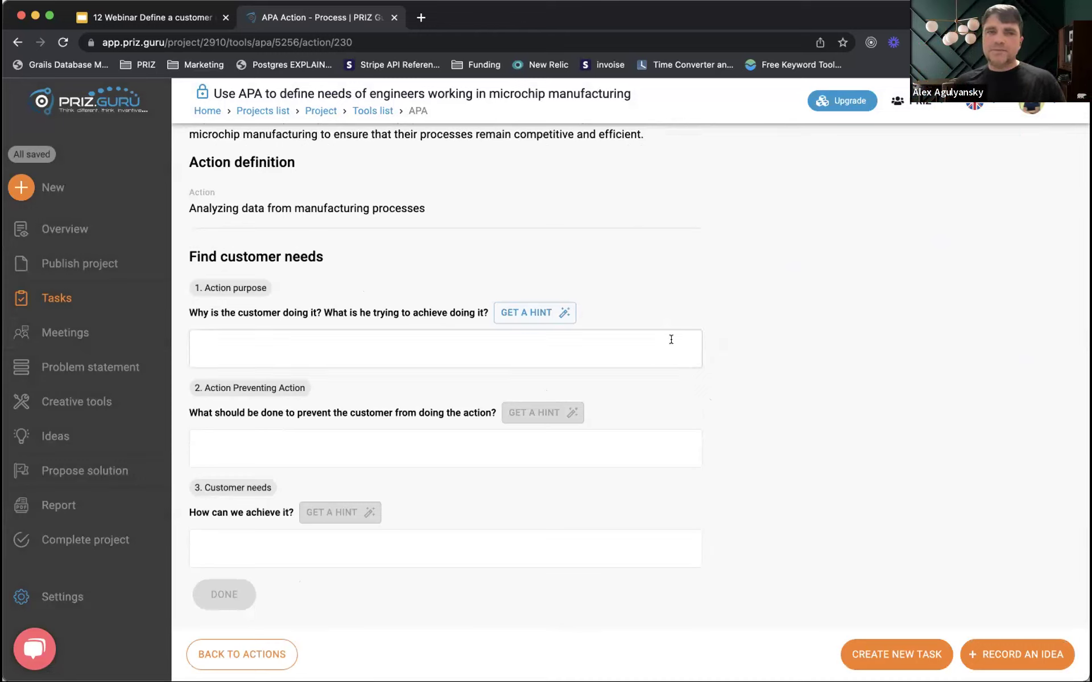
left_click(528, 310)
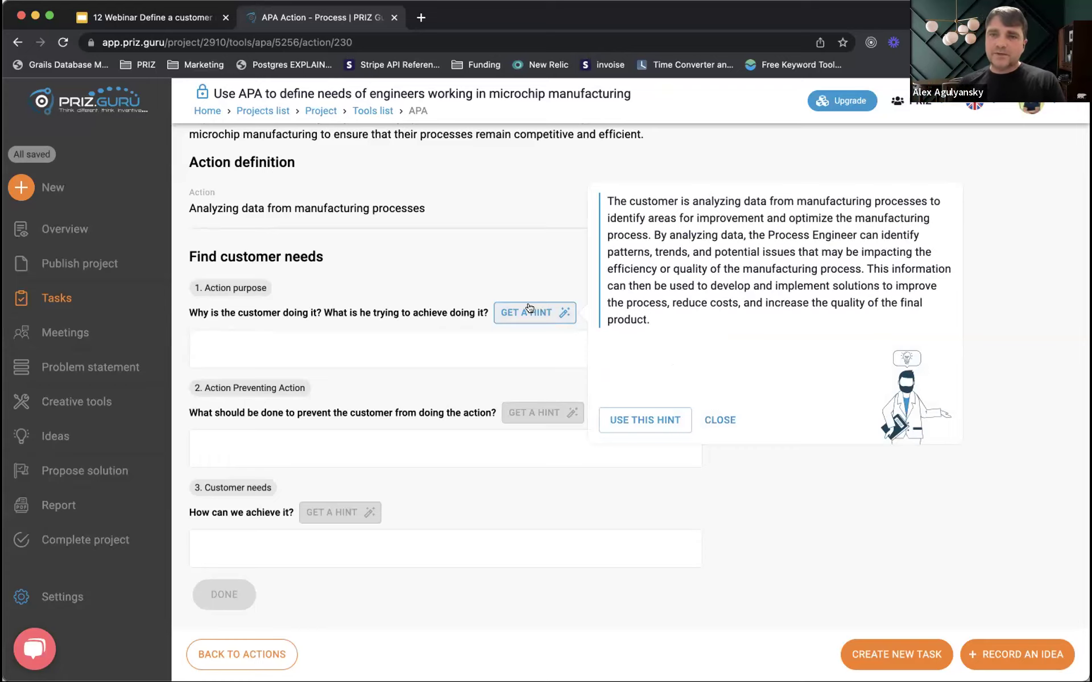
left_click(638, 419)
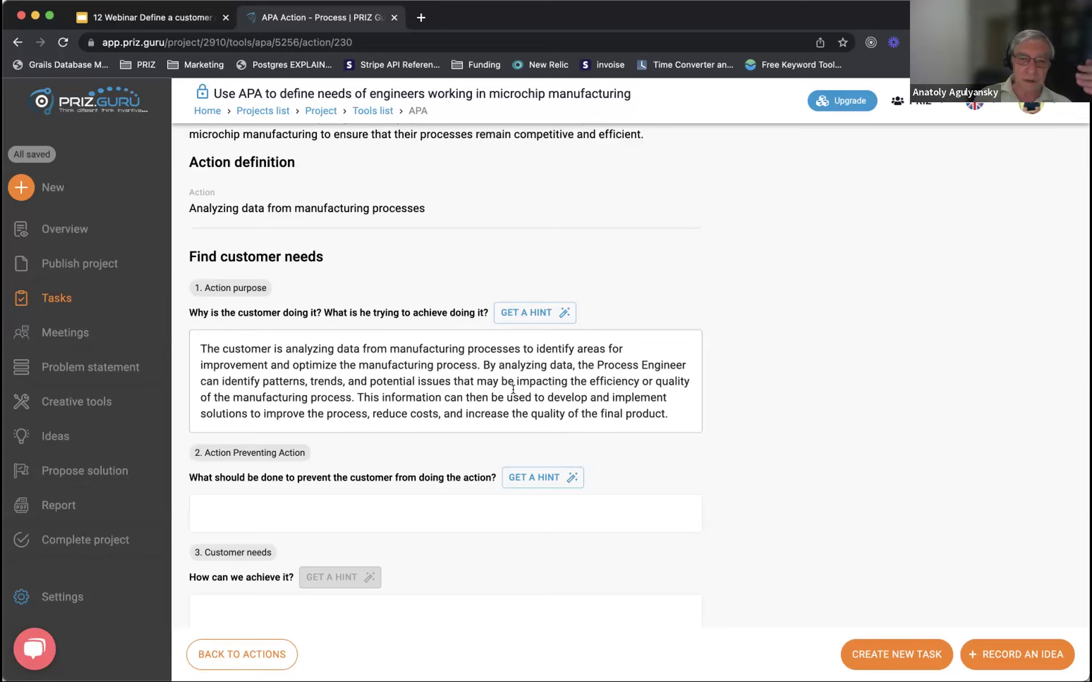
left_click(451, 265)
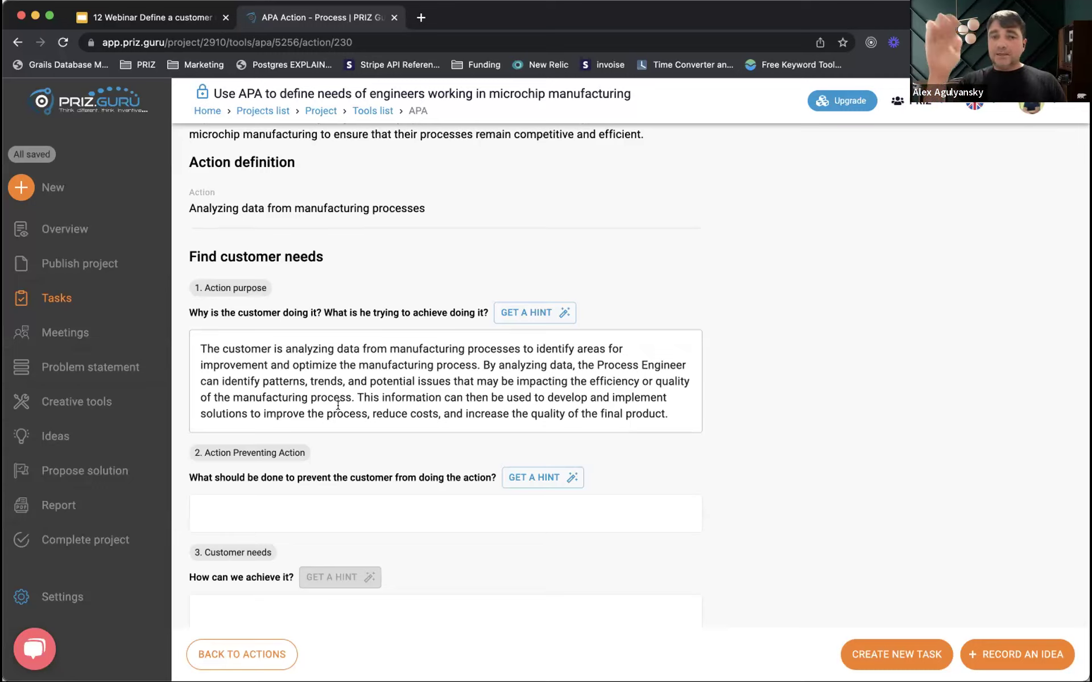
Check the case's status in the customer actions list and reopen "Analyzing data from manufacturing processes"
left_click(225, 654)
scroll(475, 451, "down", 5)
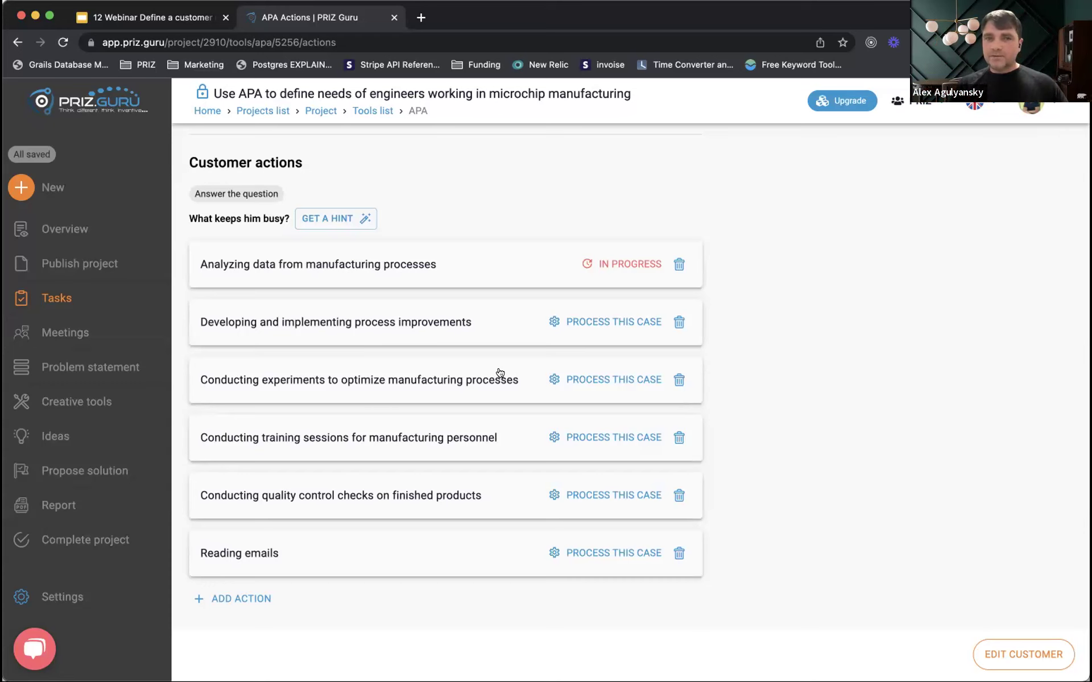
left_click(406, 259)
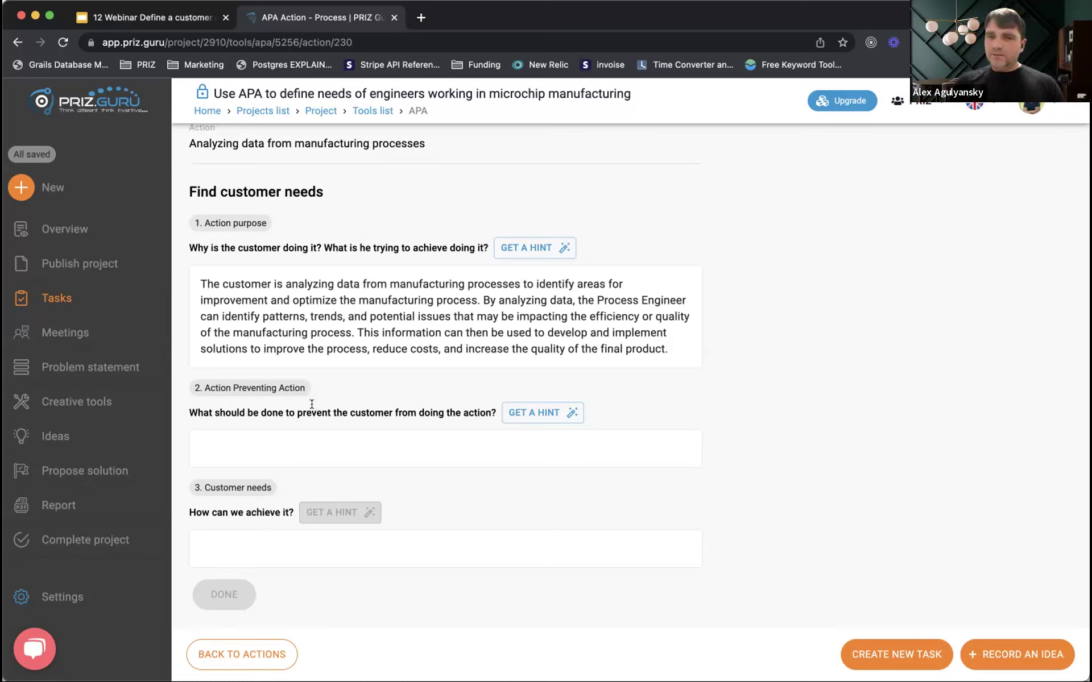
Answer the Action Preventing Action question with the hint about implementing an automated real-time data analysis system
left_click(552, 416)
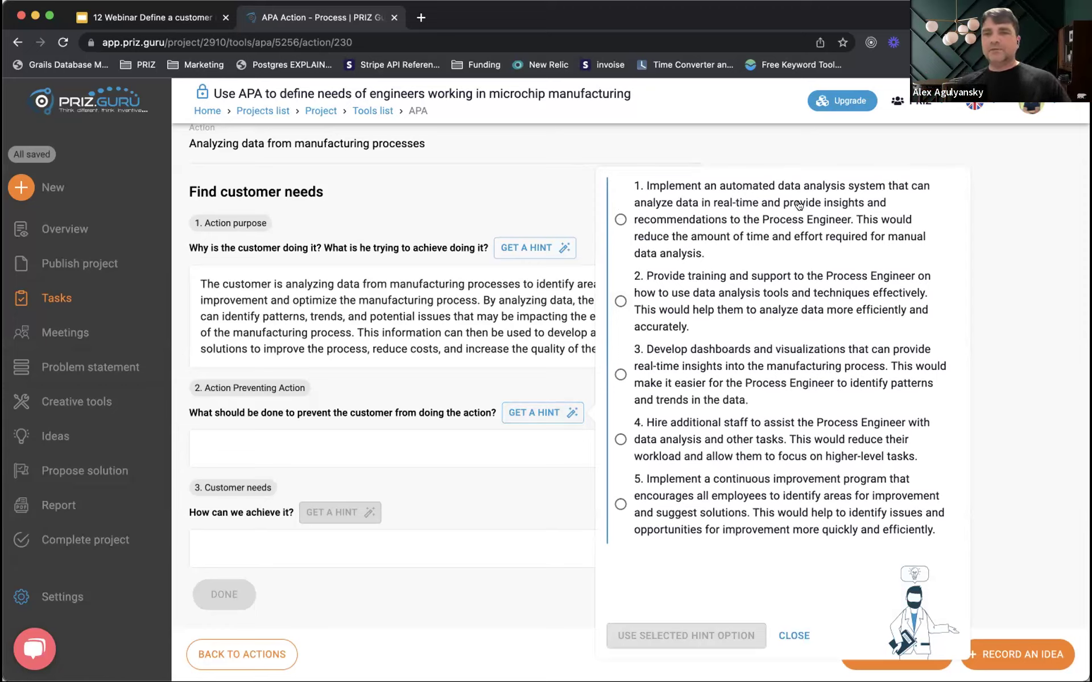
left_click(620, 219)
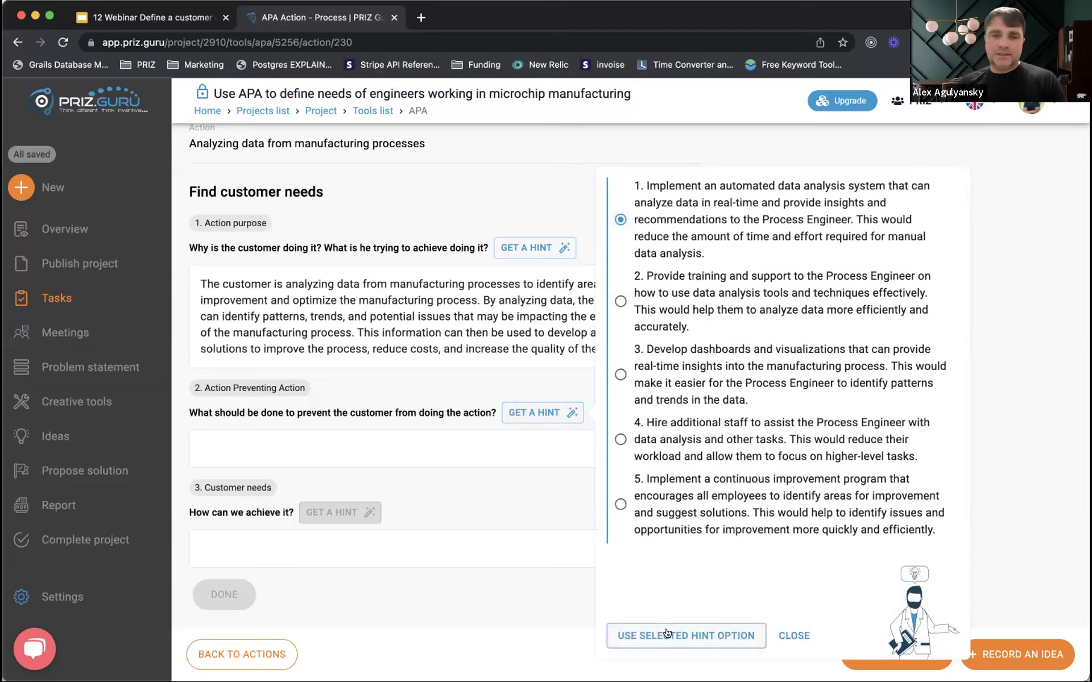
left_click(664, 629)
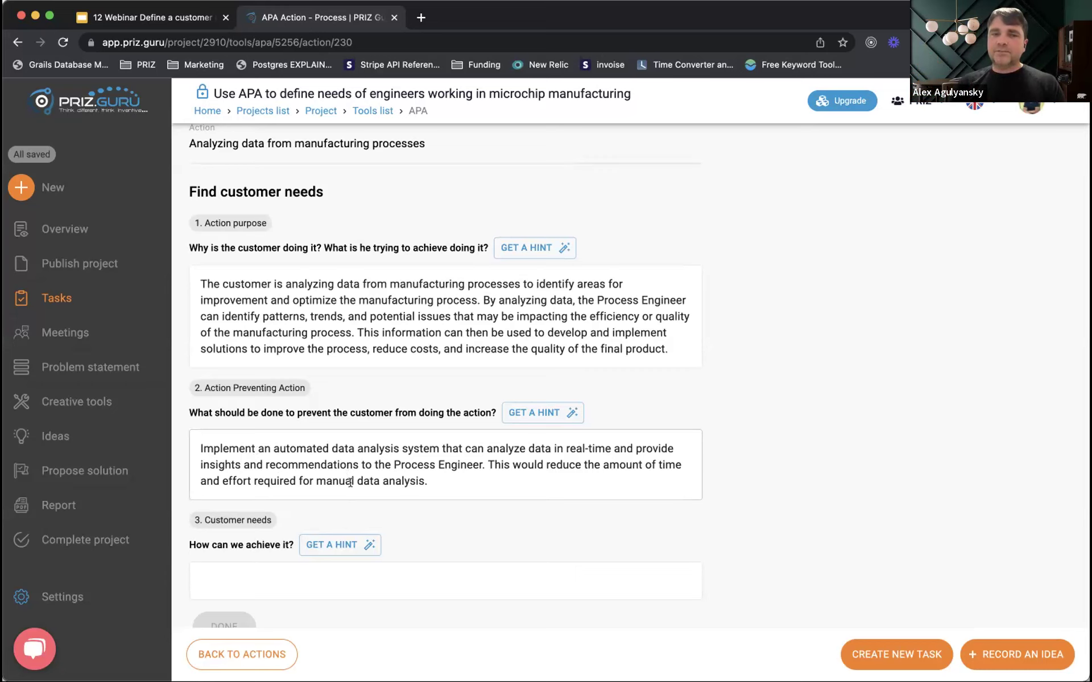
Review the customer needs hints, close them without choosing one, and enter "Integrate with the source" as the answer
scroll(398, 509, "down", 1)
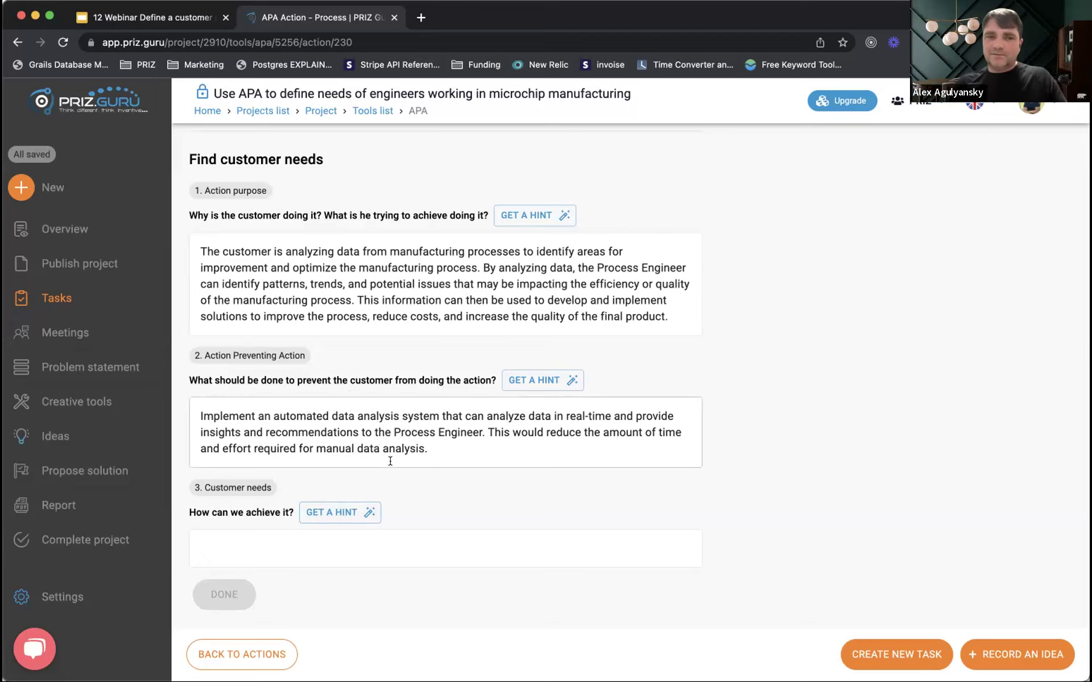
left_click(350, 510)
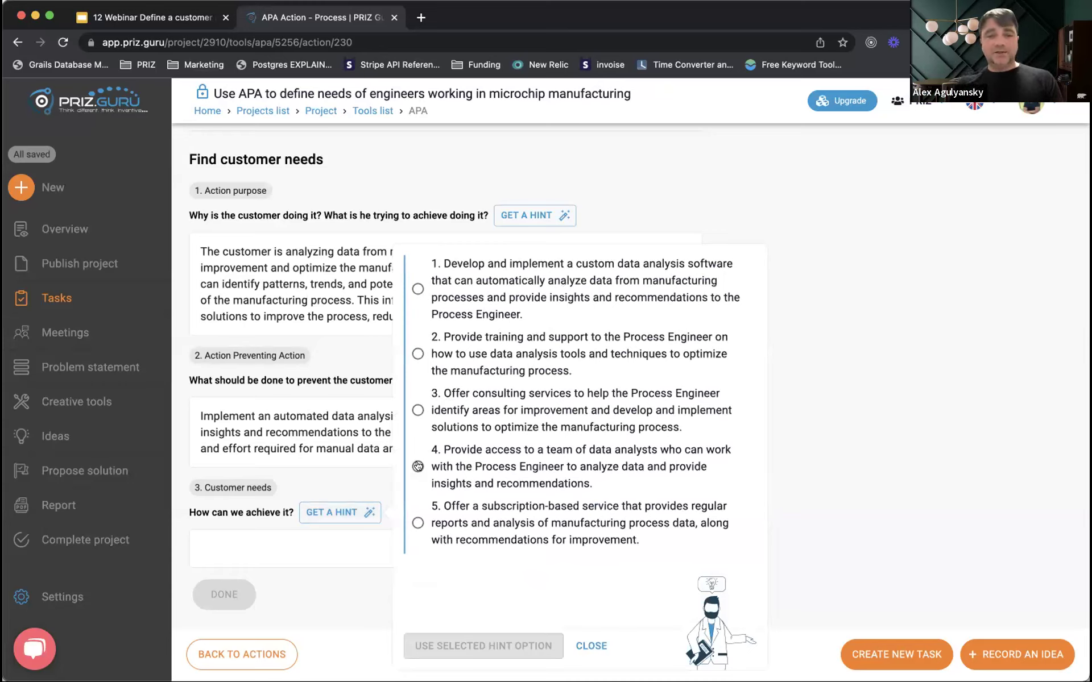
left_click(589, 648)
left_click(394, 541)
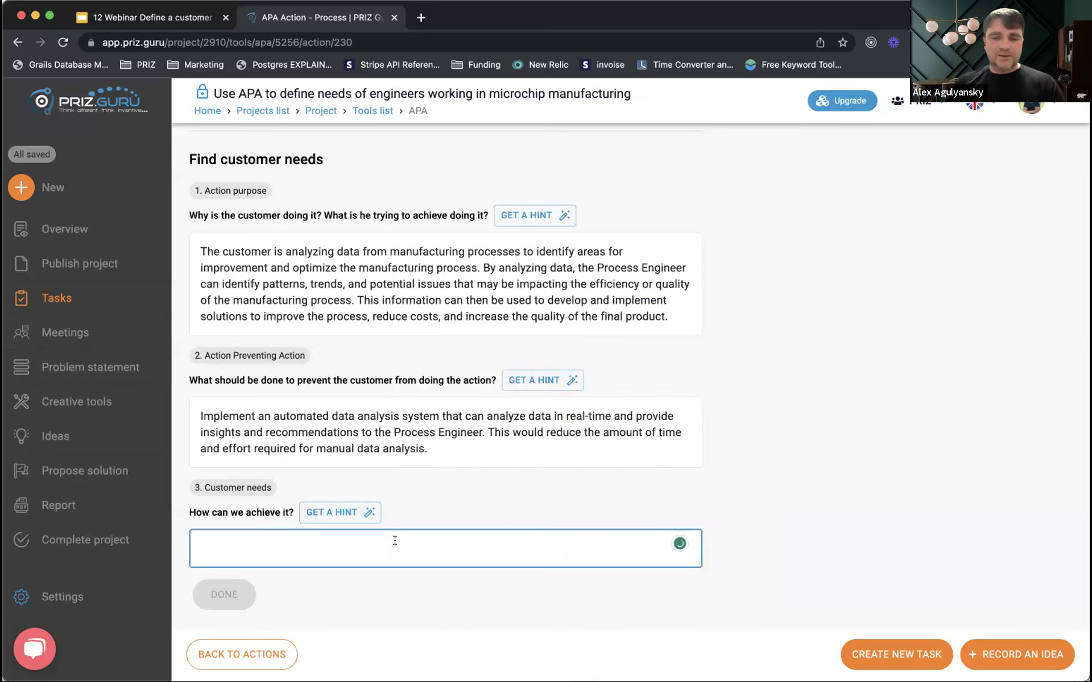
type("Integrate with ")
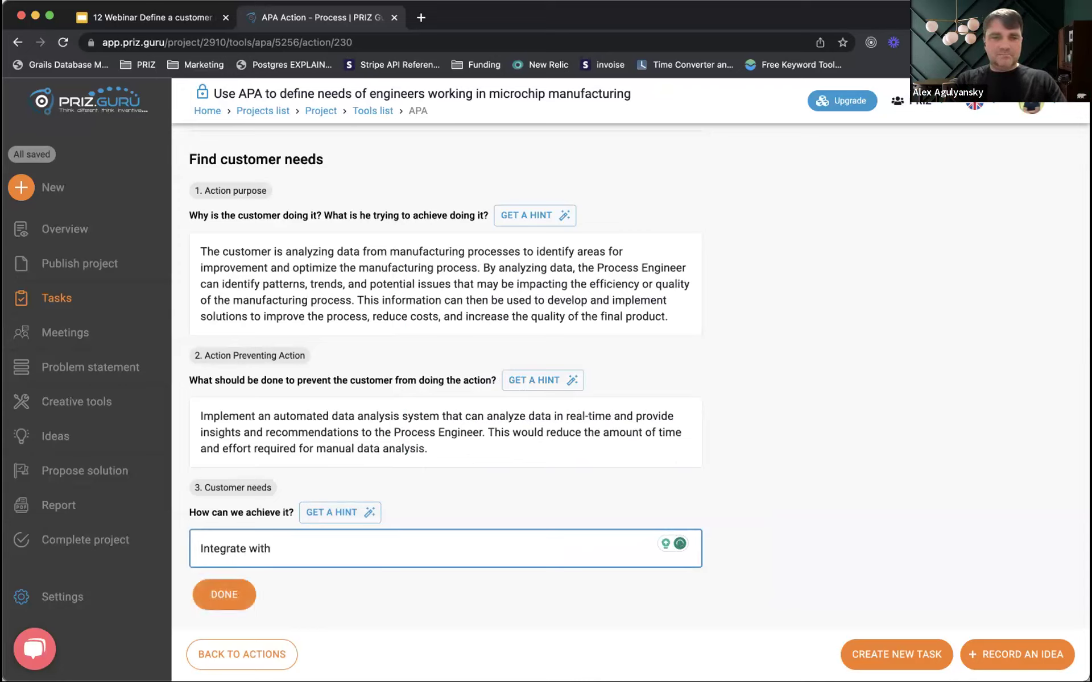
type("the ")
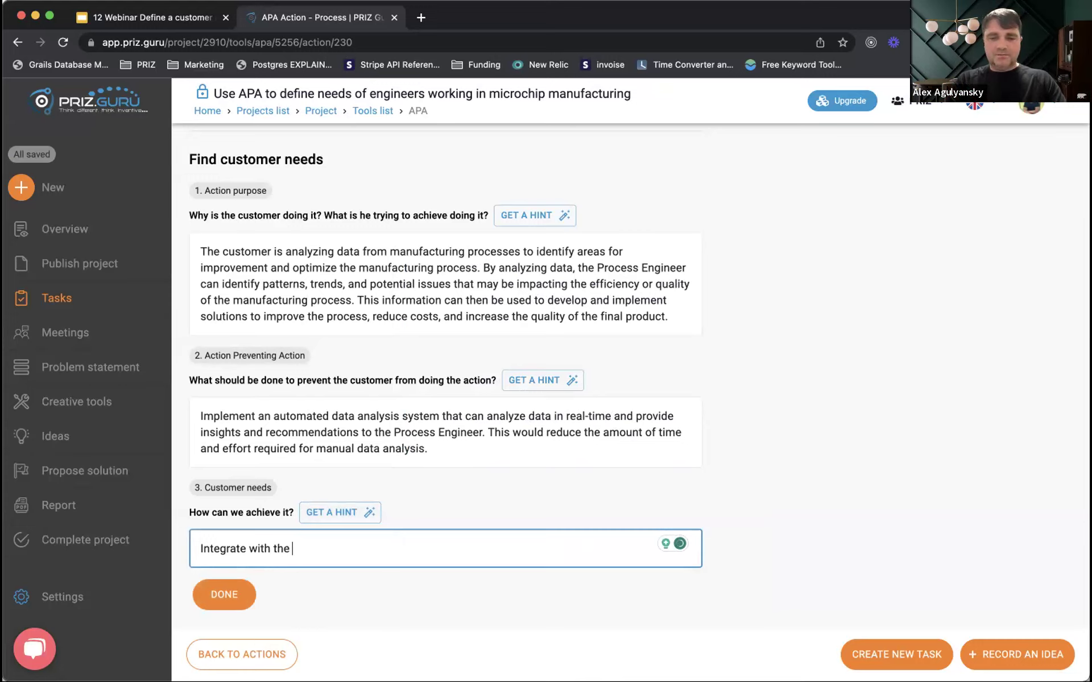
type("source")
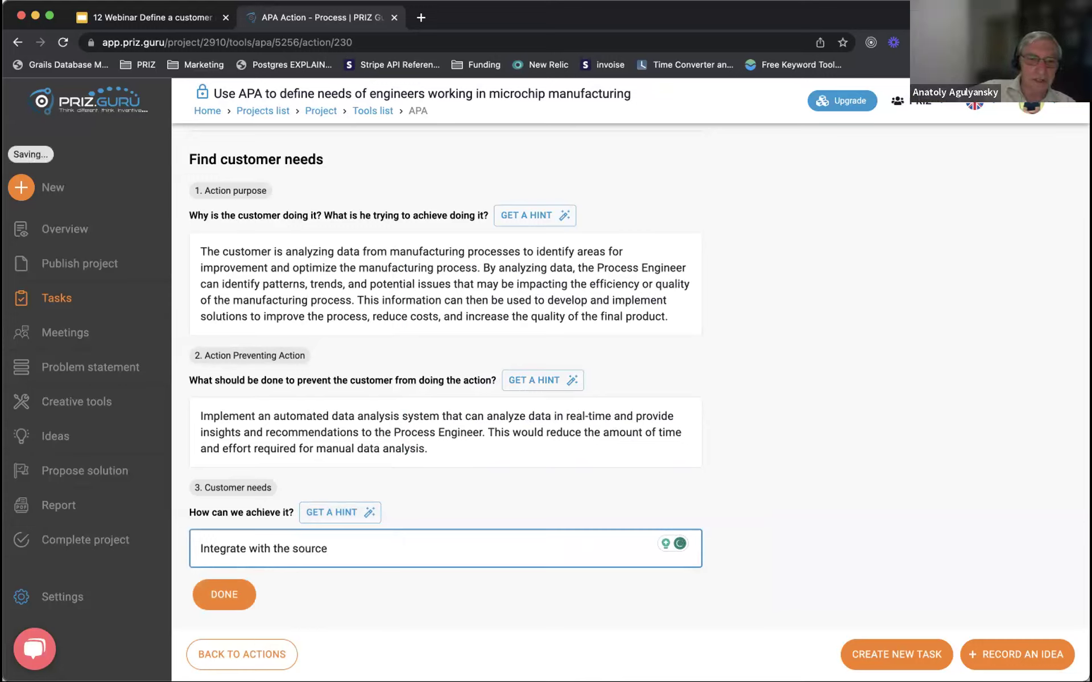
Request new customer needs hints and use the one about a machine learning algorithm identifying patterns and trends as the answer
left_click(352, 518)
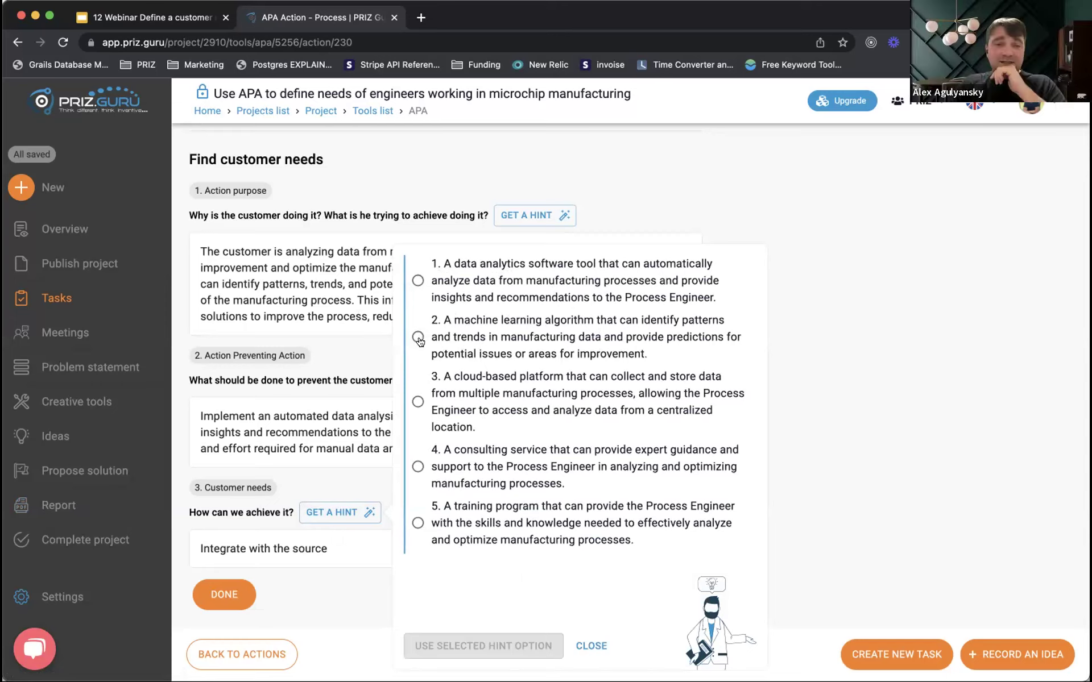
left_click(547, 340)
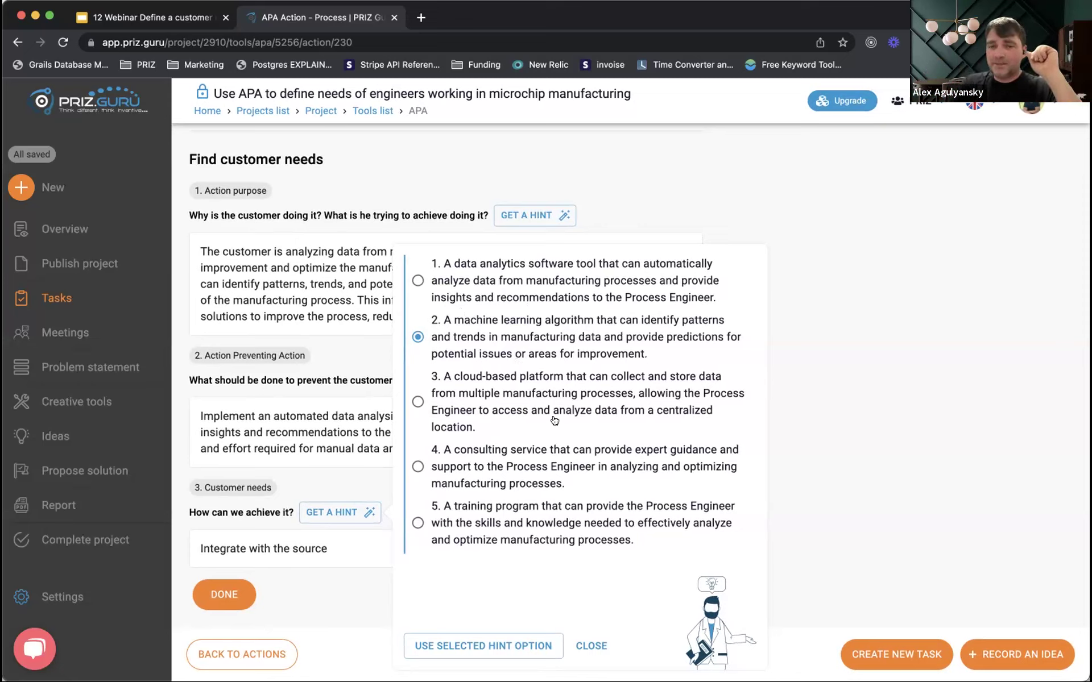
left_click(485, 646)
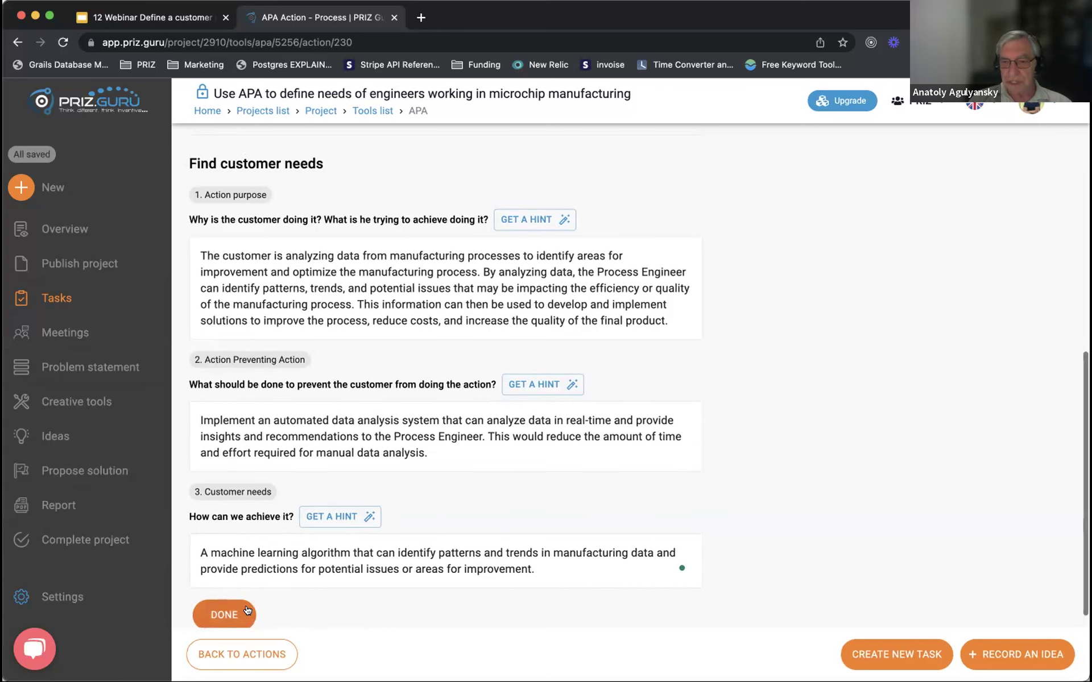
scroll(296, 608, "down", 1)
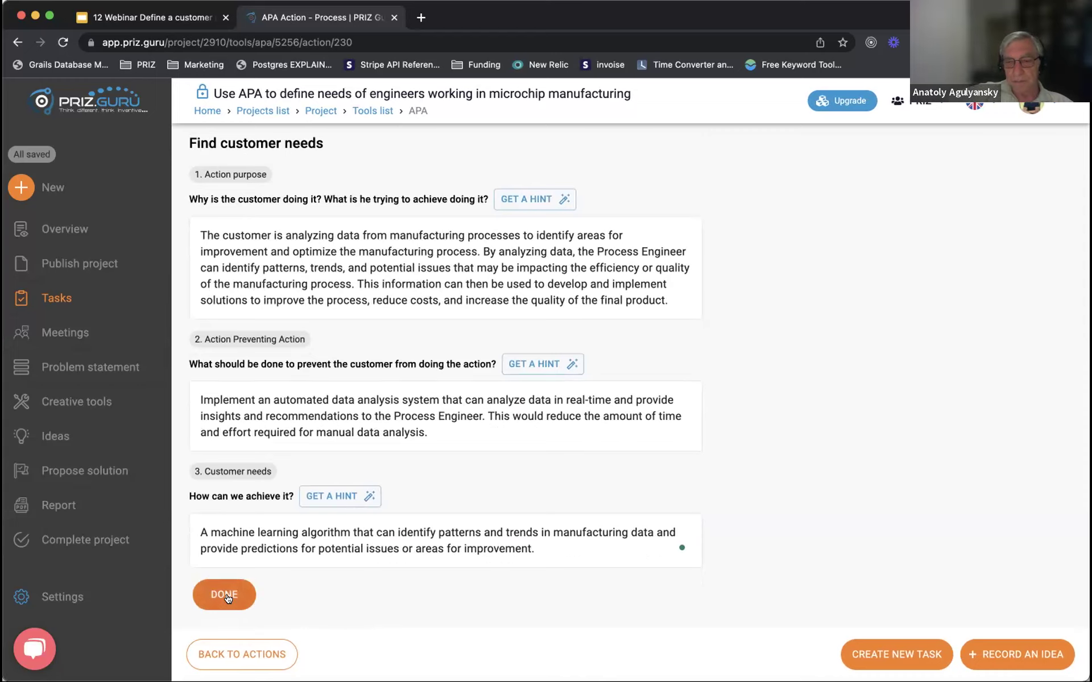
Preview the forms for creating a new task and recording an idea, closing both without saving
left_click(900, 652)
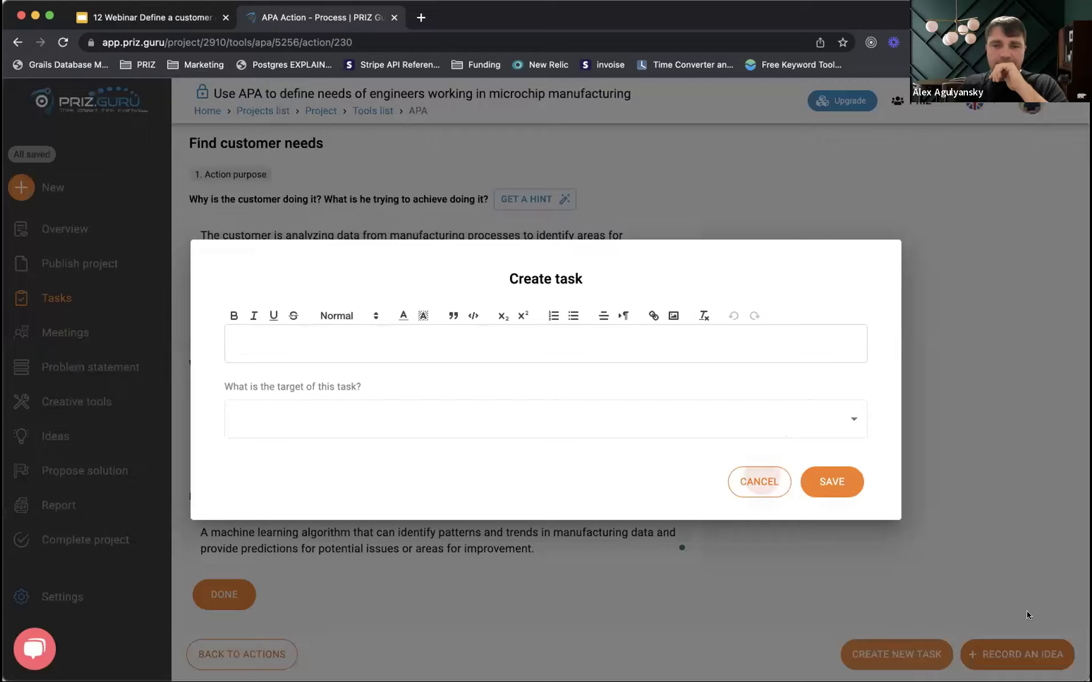
left_click(1023, 654)
left_click(761, 446)
Mark the data analysis case as done and return to the customer actions list
left_click(224, 594)
left_click(596, 421)
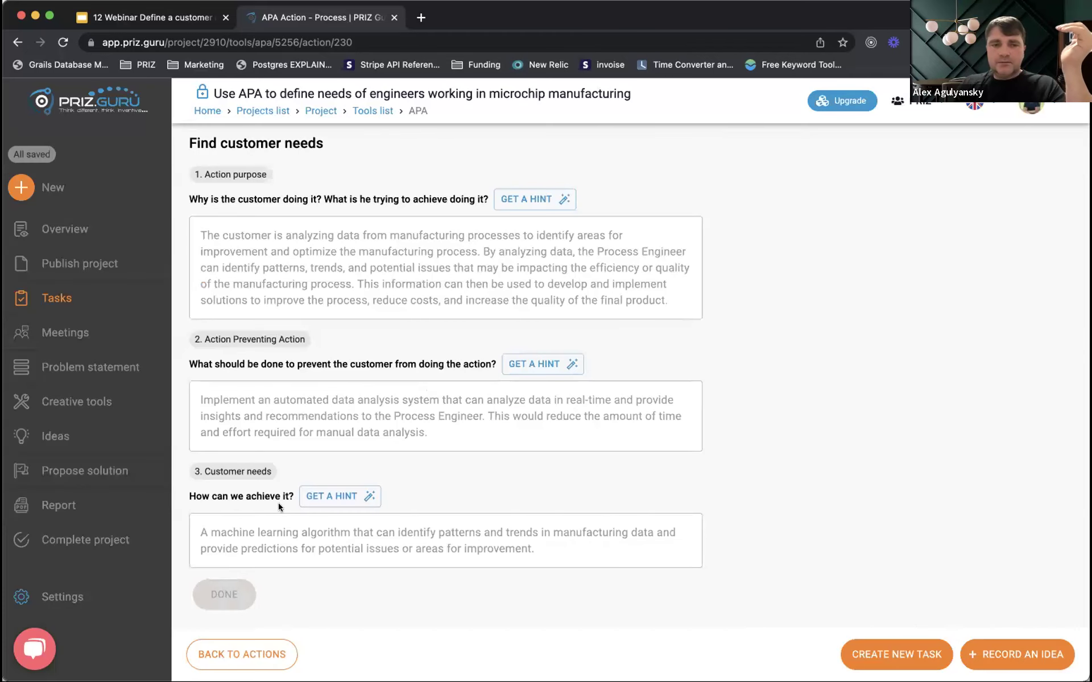
left_click(226, 653)
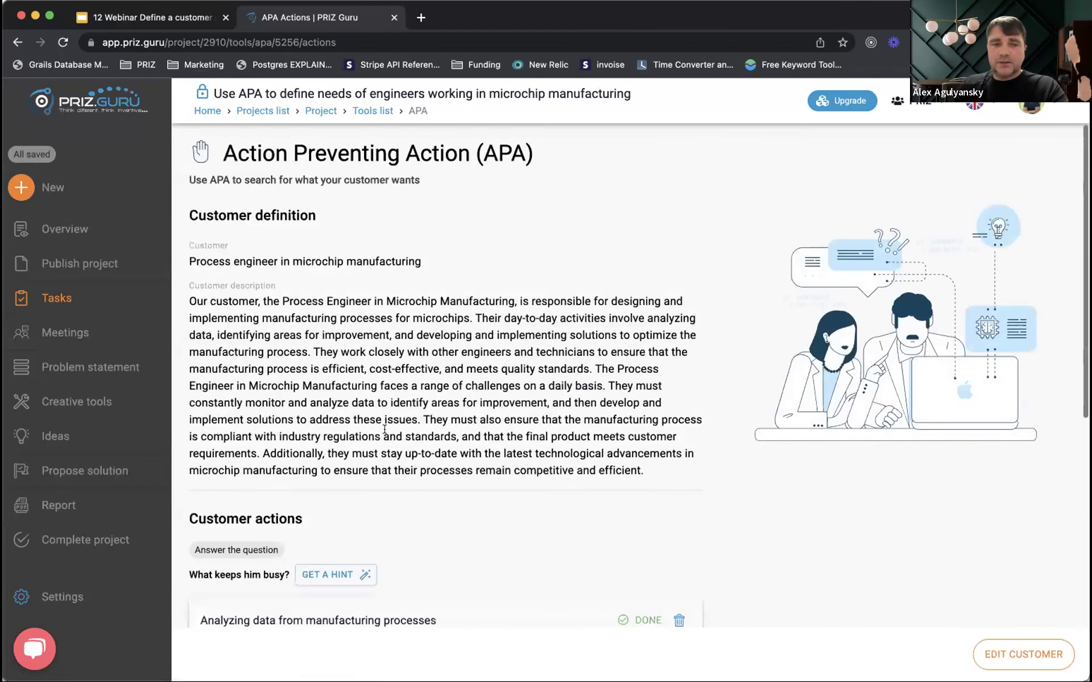
scroll(385, 430, "down", 6)
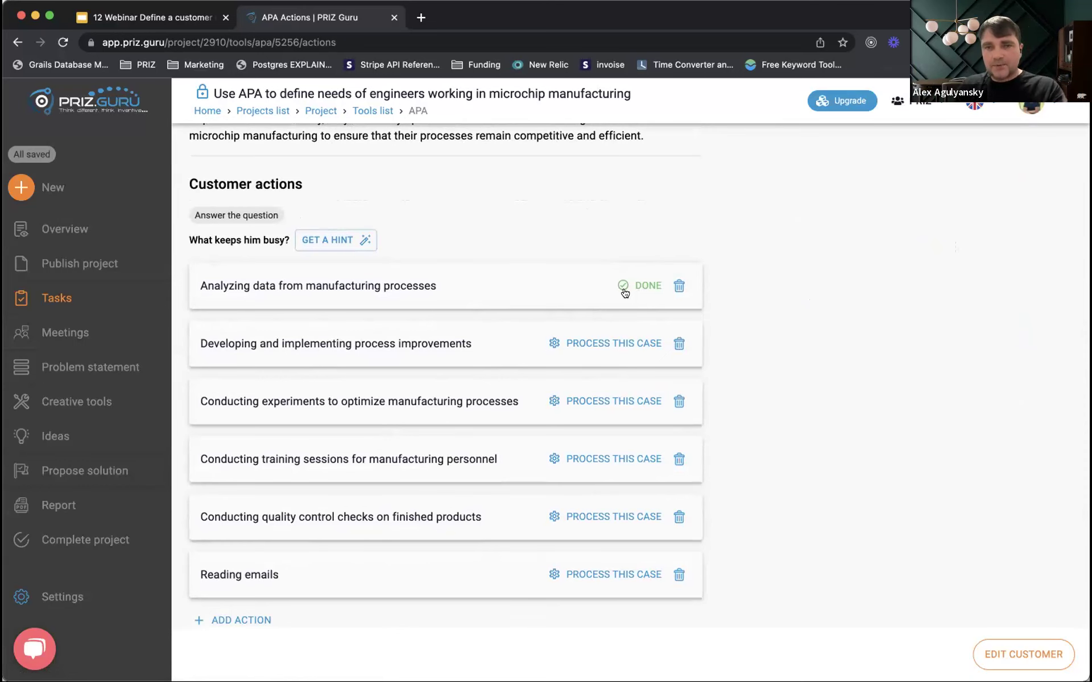
Look over the blank customer needs questions for "Conducting experiments to optimize manufacturing processes" and return to the actions list
left_click(385, 404)
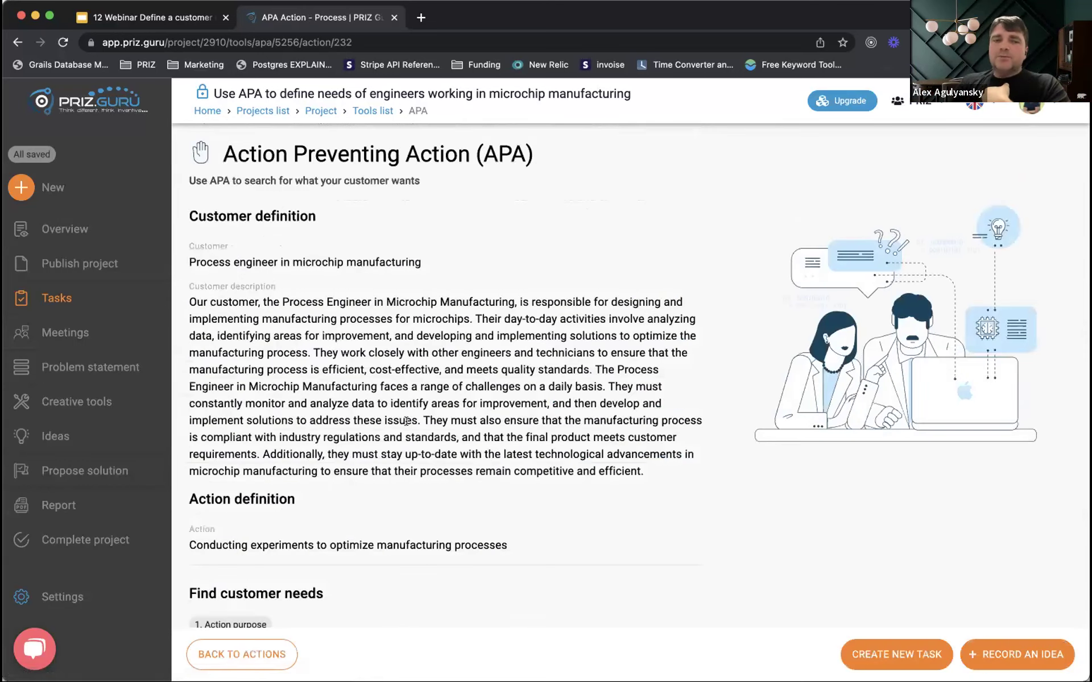
scroll(406, 420, "down", 6)
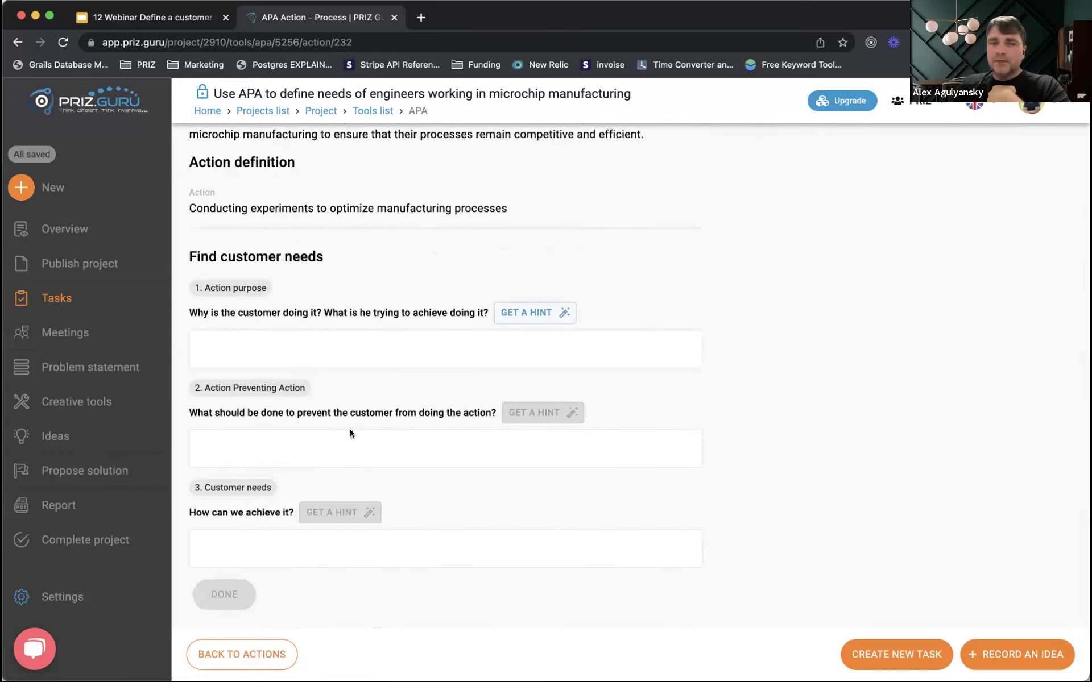
left_click(241, 654)
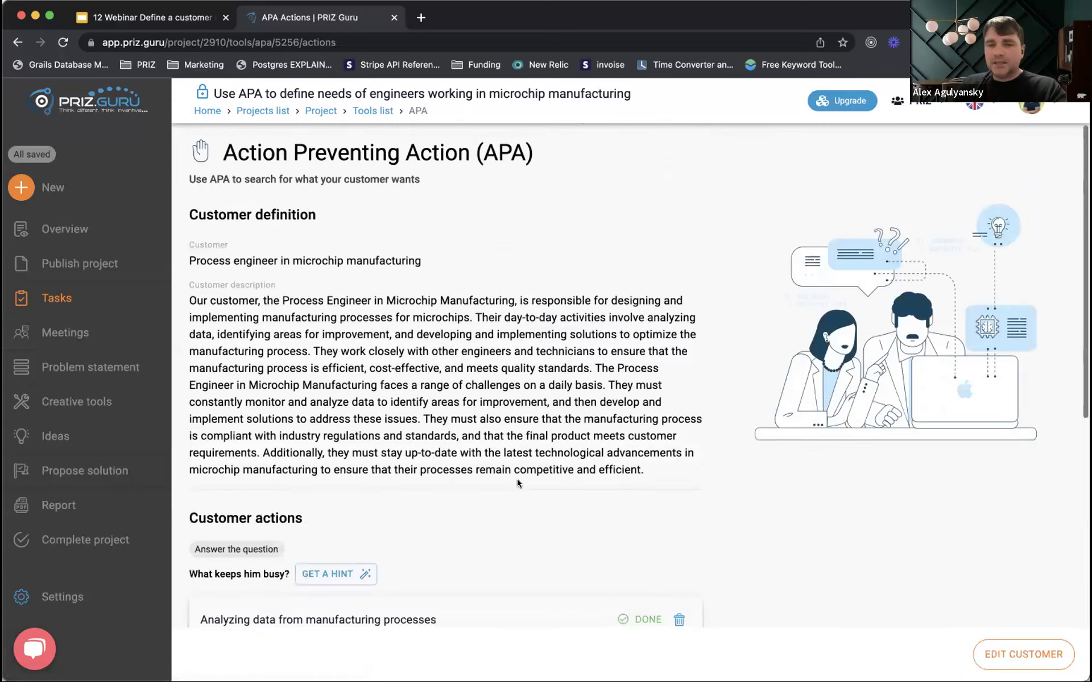
Process the "Reading emails" action, use the generated hint as its action purpose, and return to the actions list
scroll(517, 478, "down", 6)
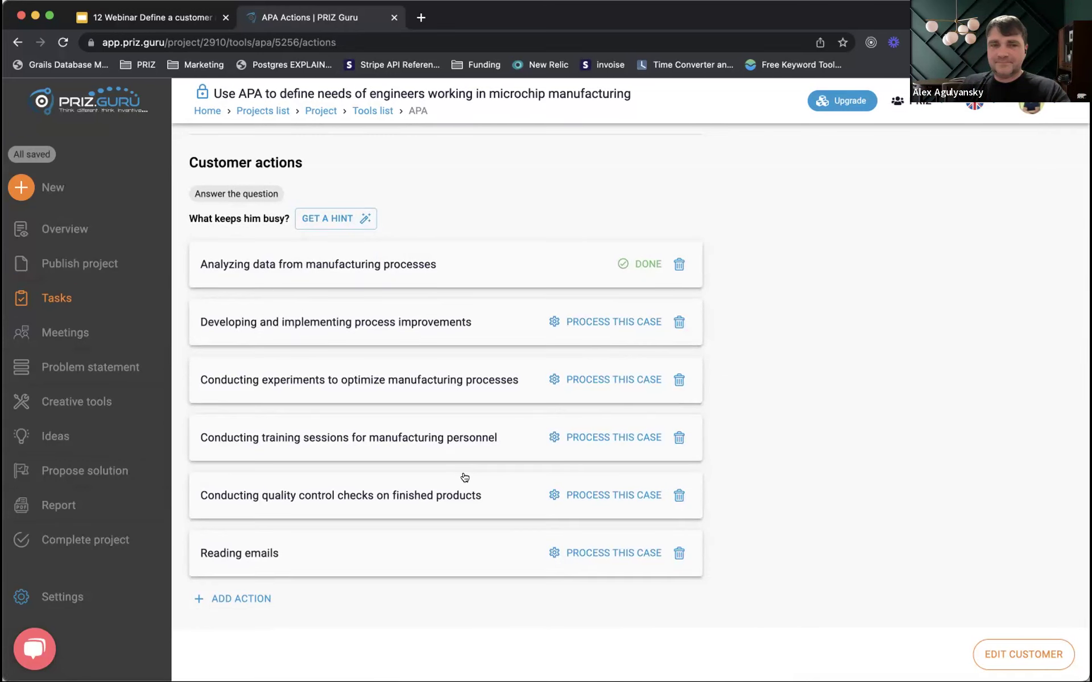
left_click(410, 546)
scroll(523, 398, "down", 5)
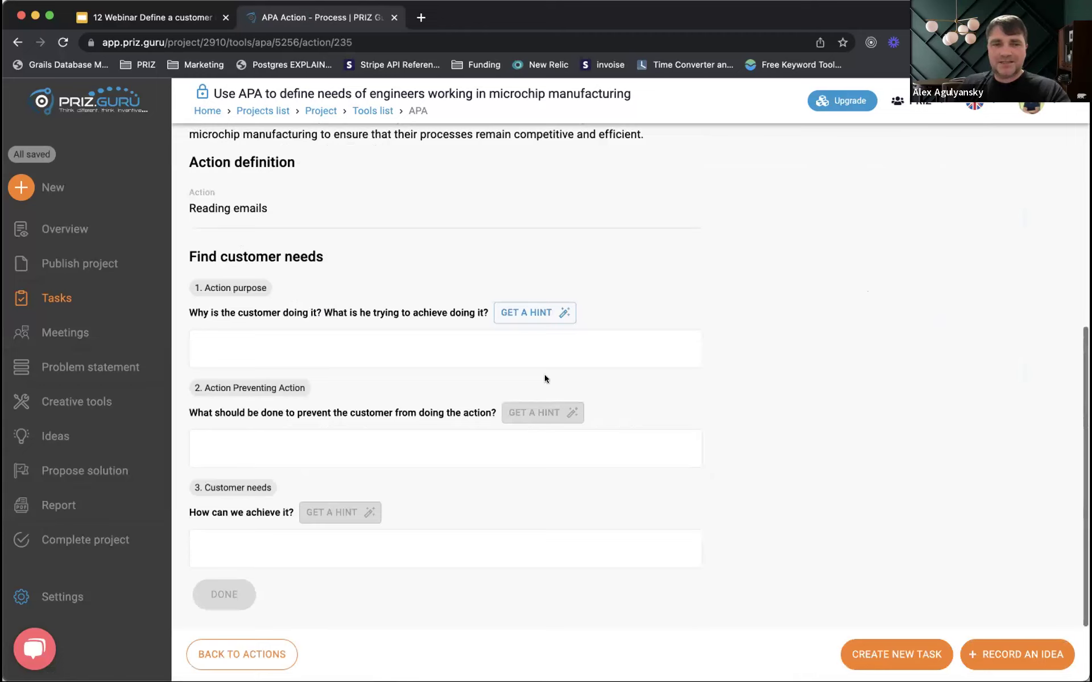
left_click(531, 317)
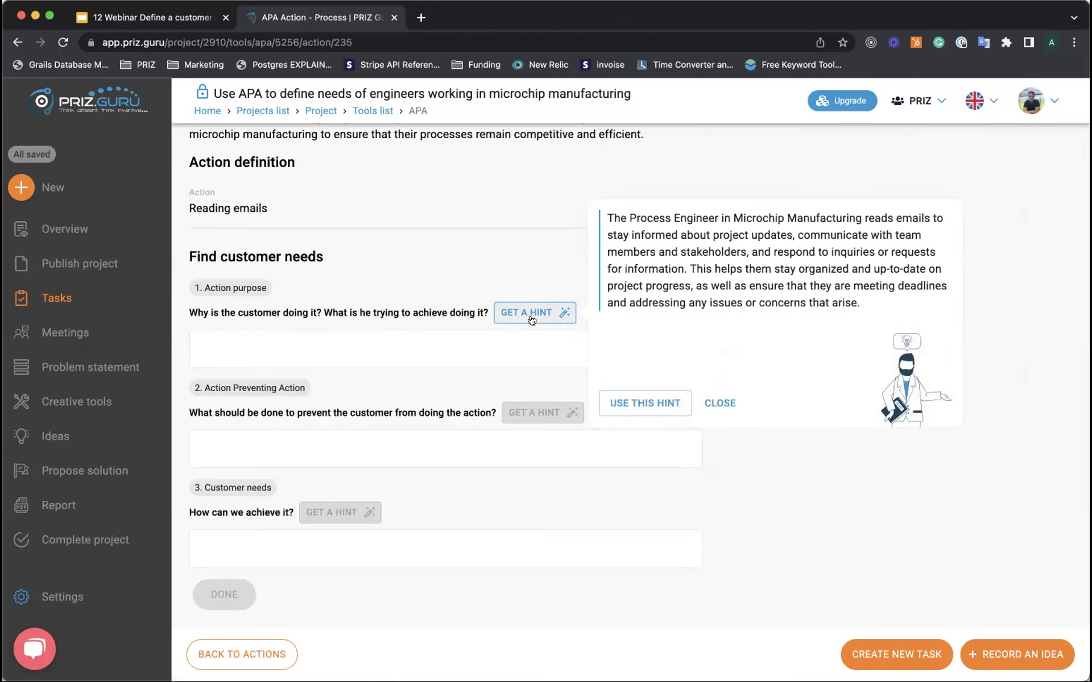
left_click(633, 395)
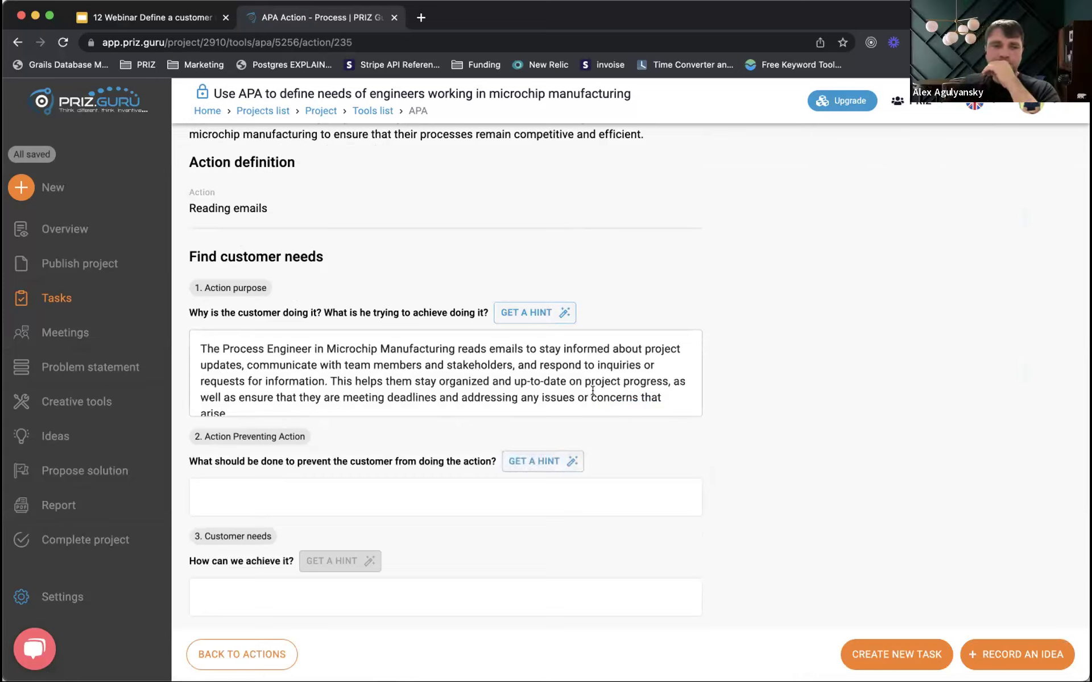
left_click(245, 654)
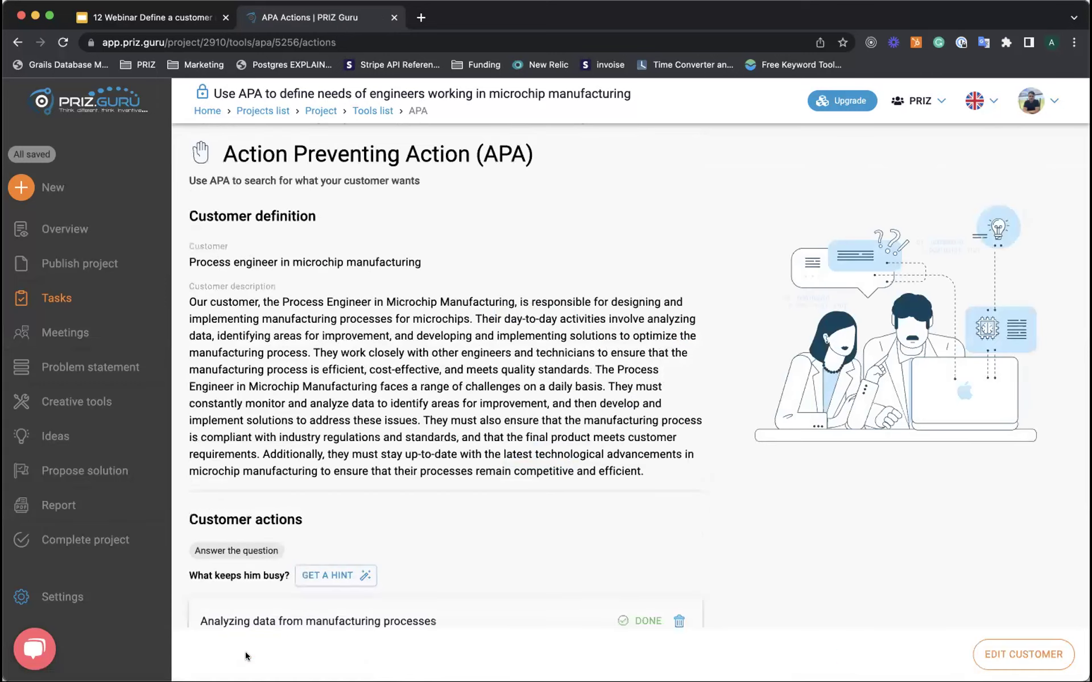
Review the completed answers for "Analyzing data from manufacturing processes" and return to the customer actions list
scroll(575, 531, "down", 6)
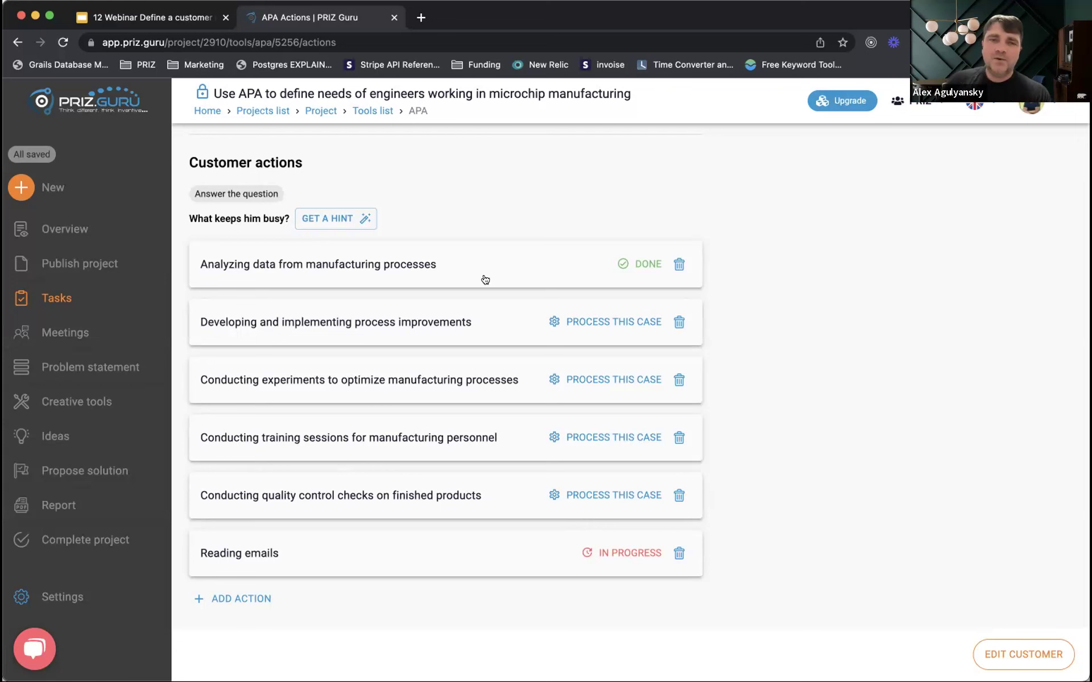
left_click(429, 257)
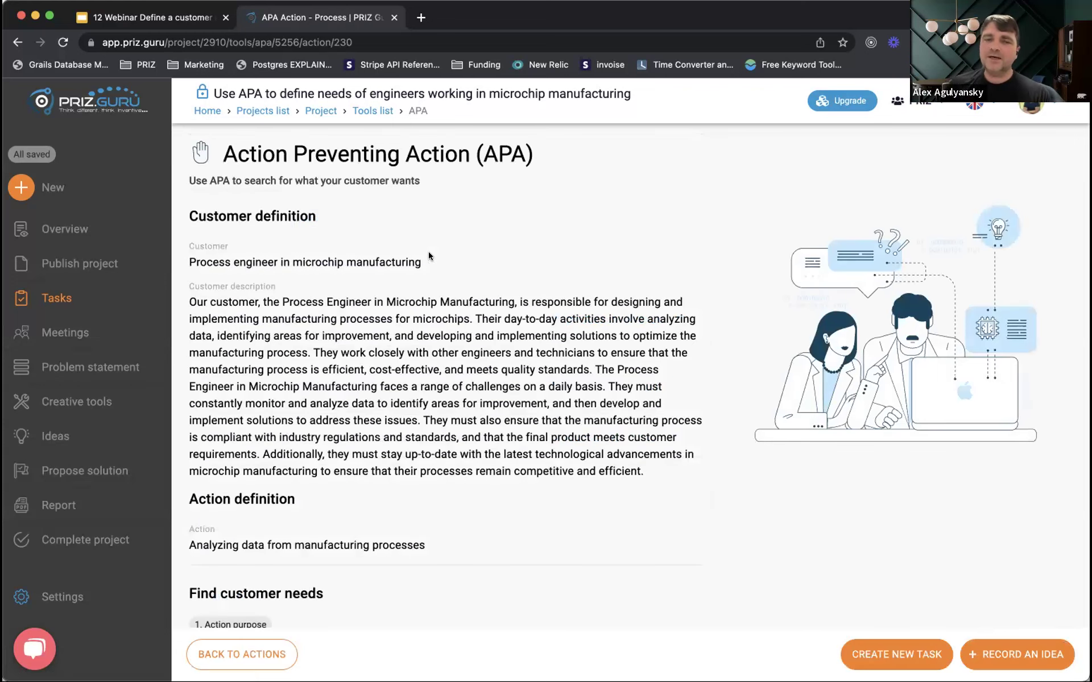
scroll(455, 333, "down", 8)
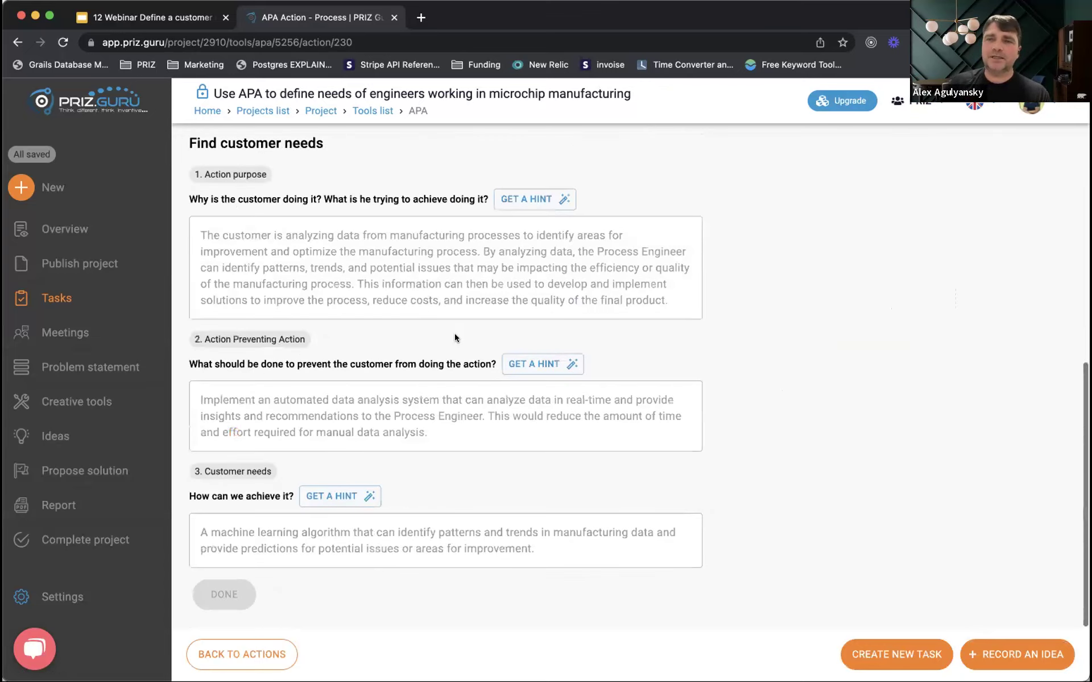
left_click(261, 656)
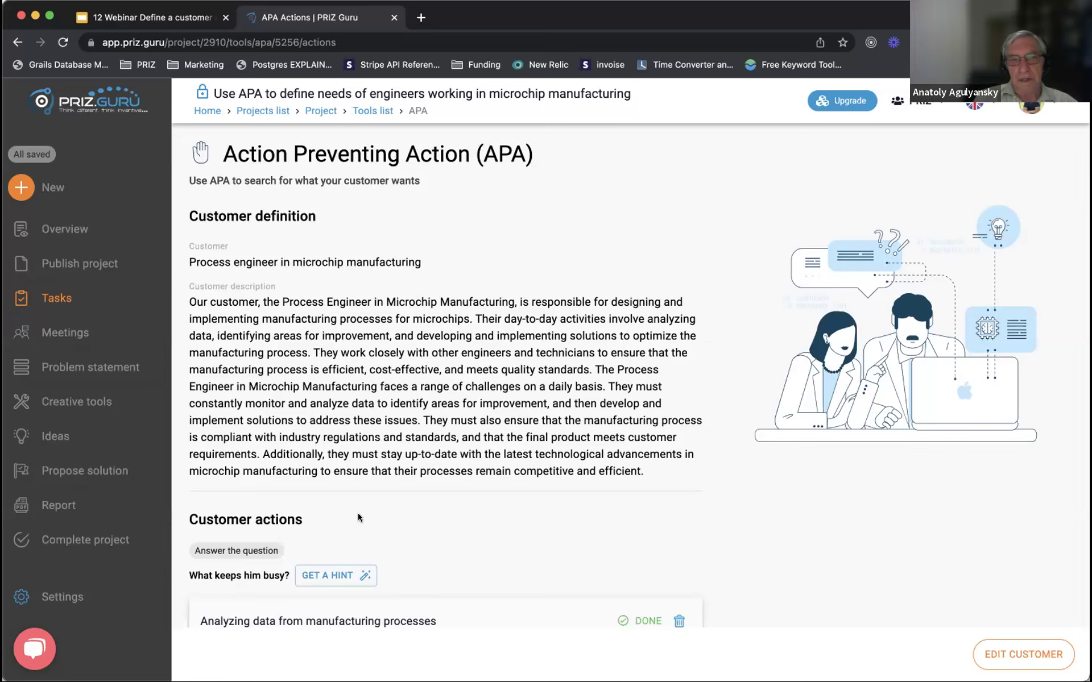
scroll(359, 517, "down", 6)
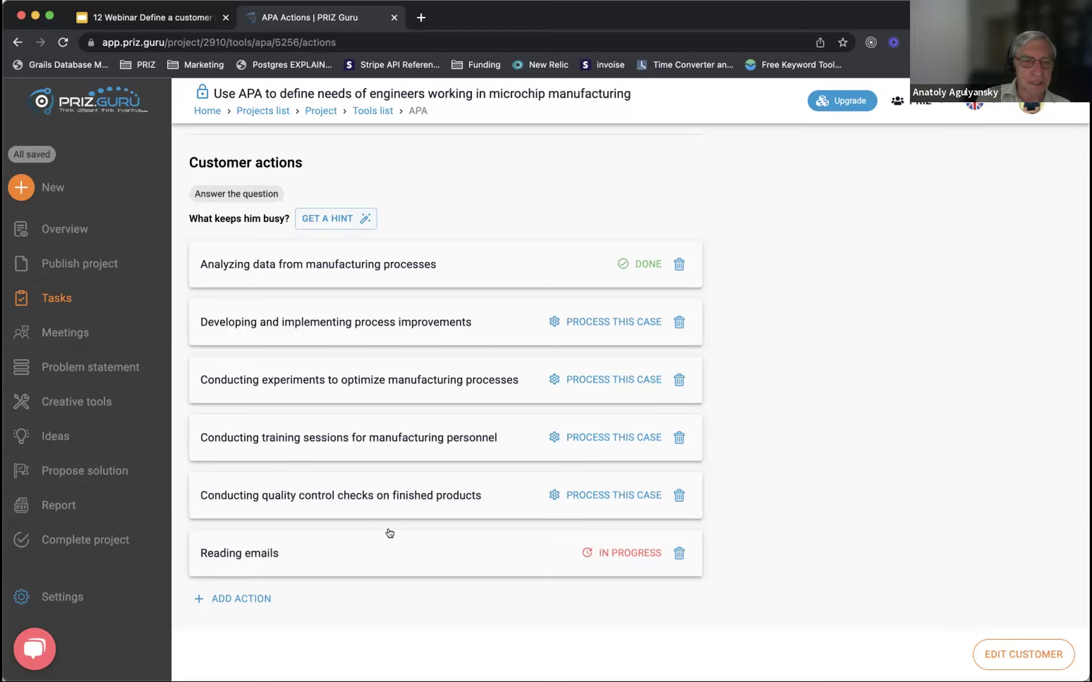
Open the project report and read through both Action Preventing Action sections with their customer definitions and actions
left_click(58, 515)
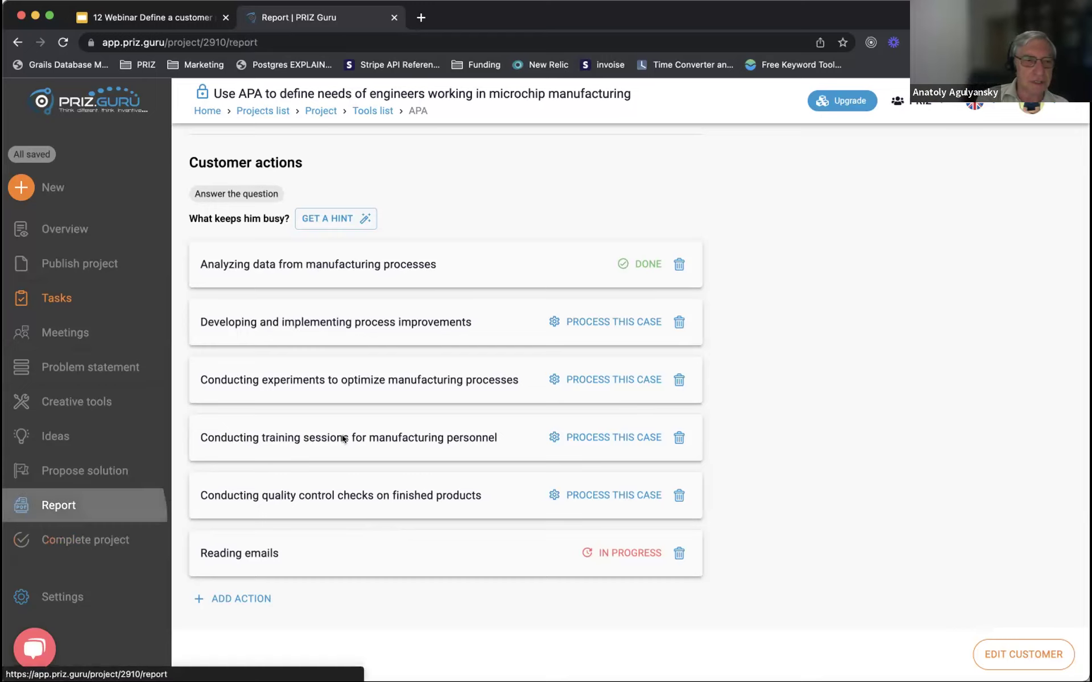
scroll(591, 378, "down", 5)
scroll(590, 379, "down", 10)
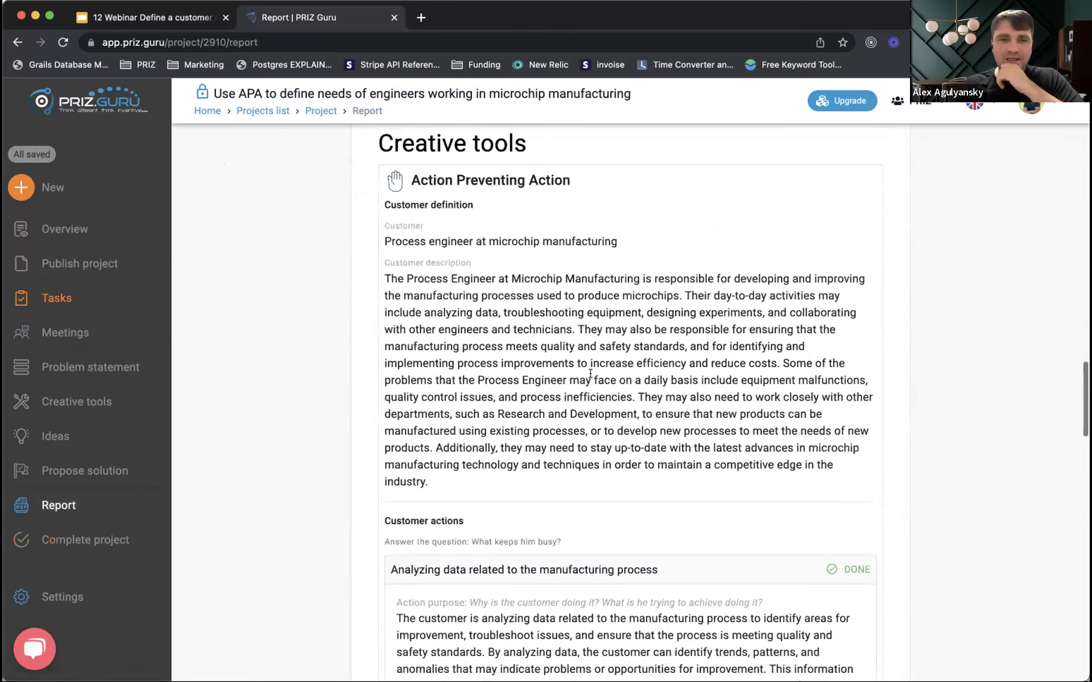
scroll(590, 374, "down", 6)
scroll(590, 374, "down", 7)
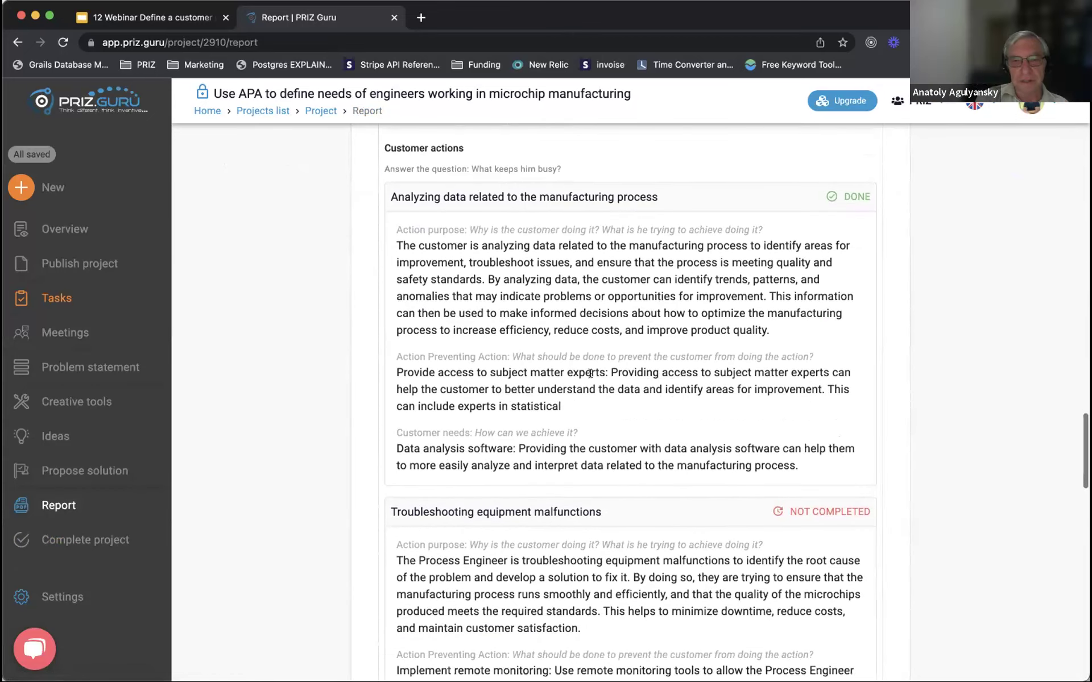
scroll(590, 374, "down", 2)
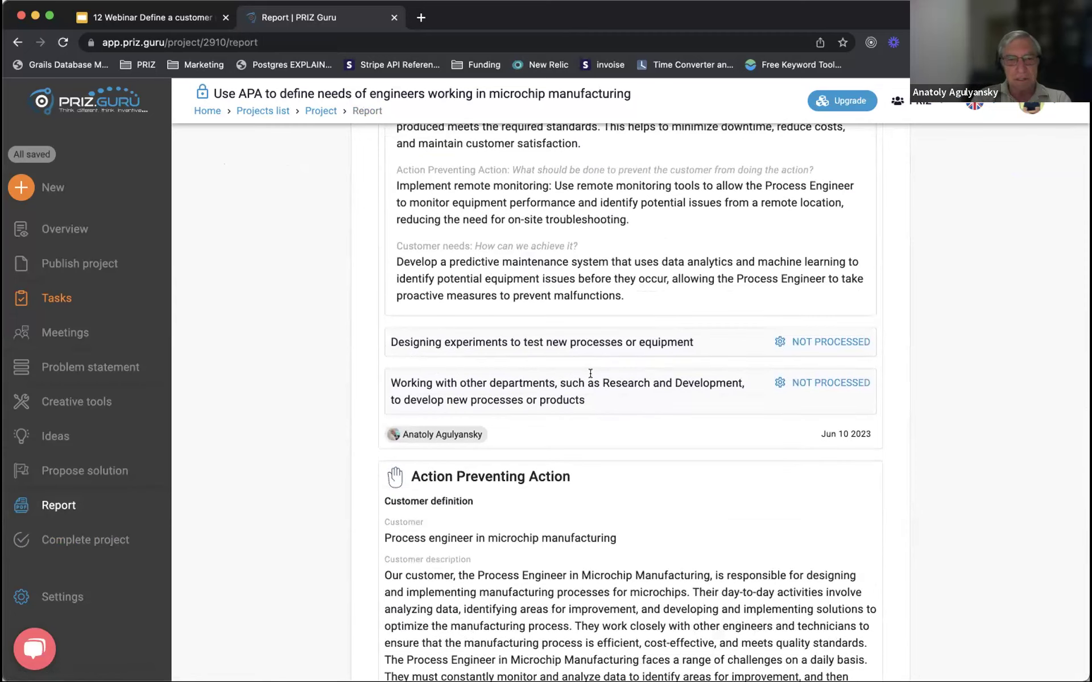
scroll(590, 373, "down", 2)
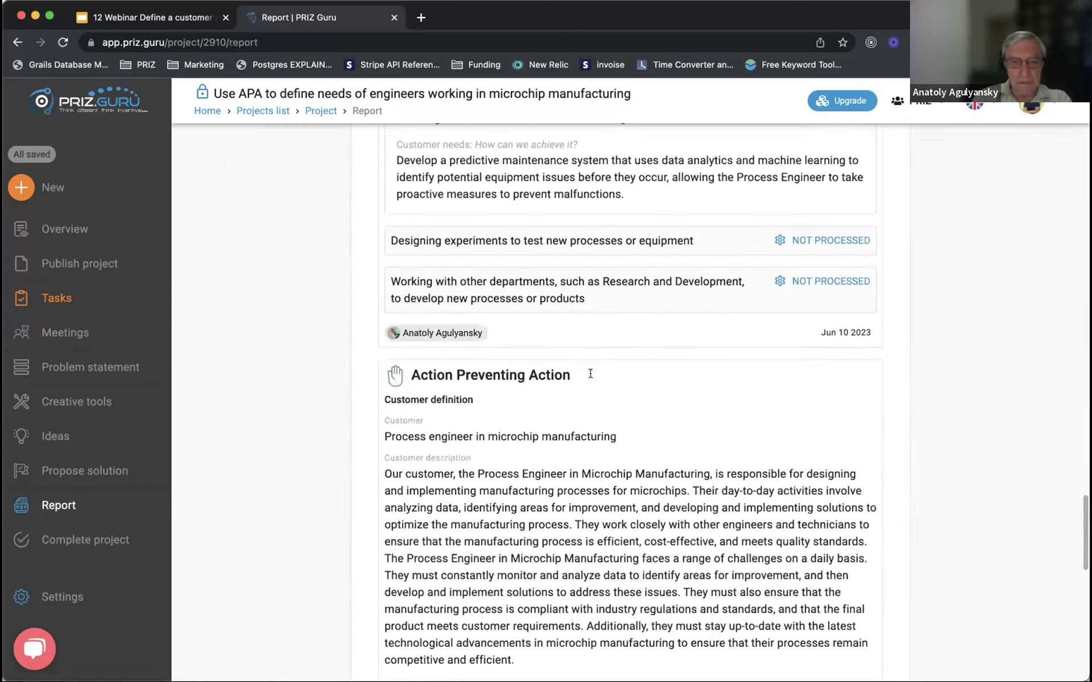
scroll(590, 374, "down", 16)
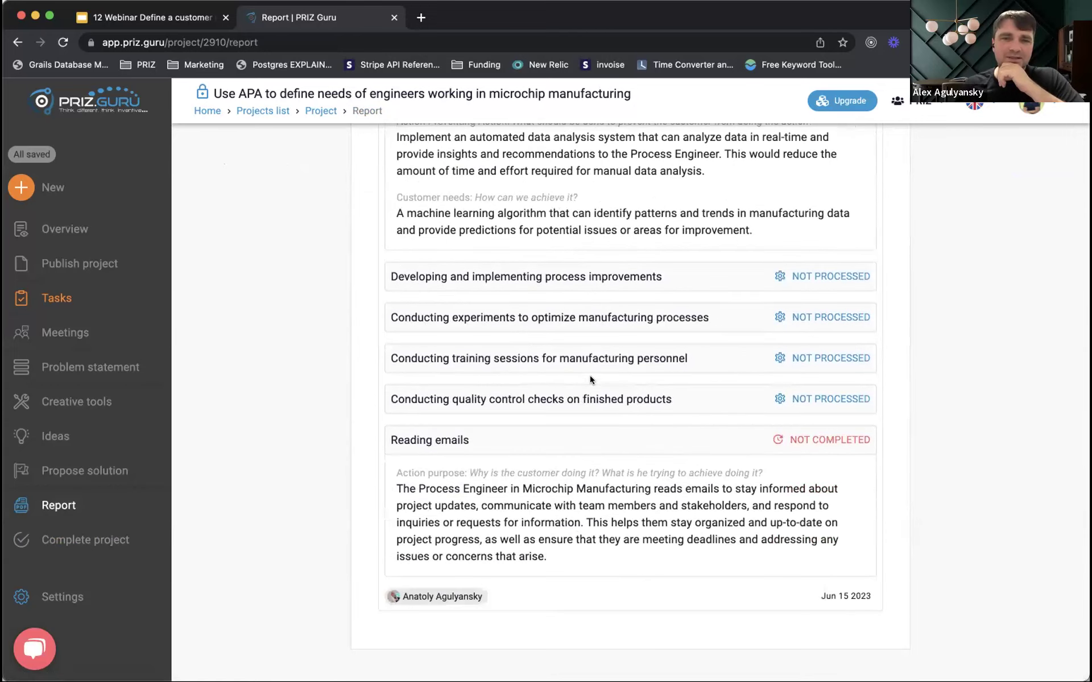
scroll(589, 380, "up", 2)
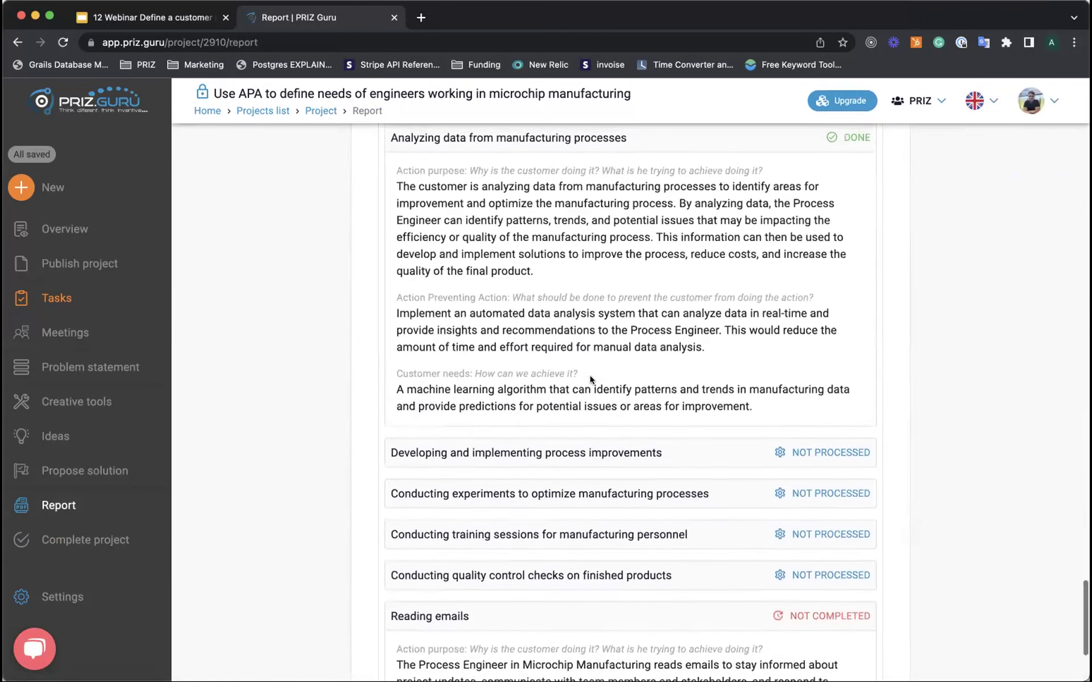
scroll(613, 510, "up", 12)
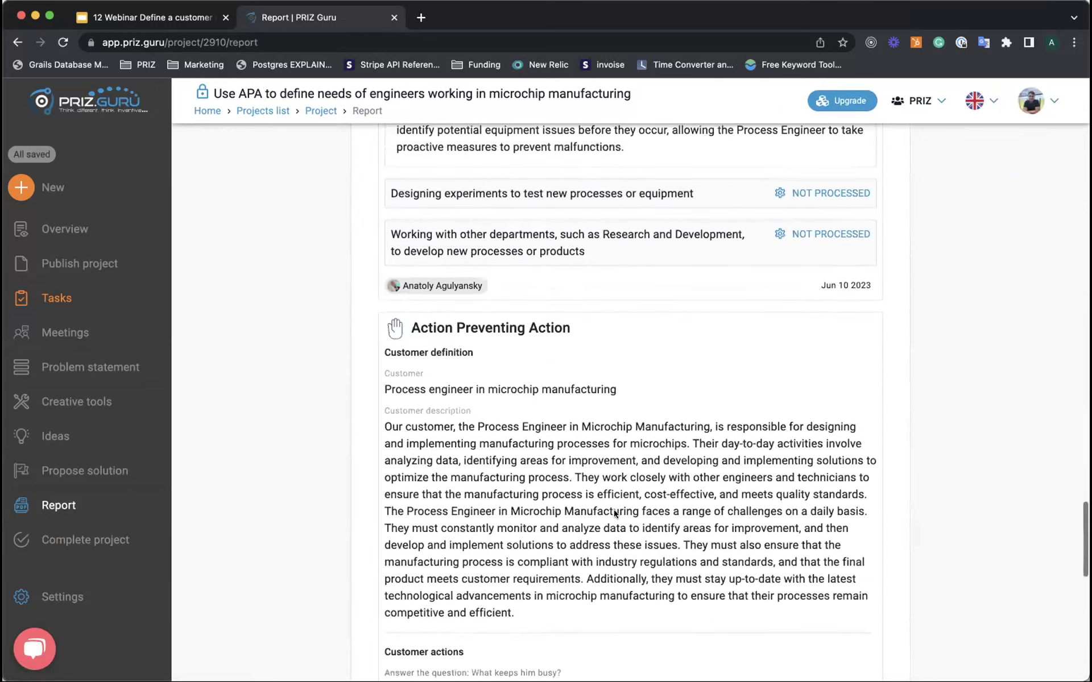
scroll(614, 509, "up", 20)
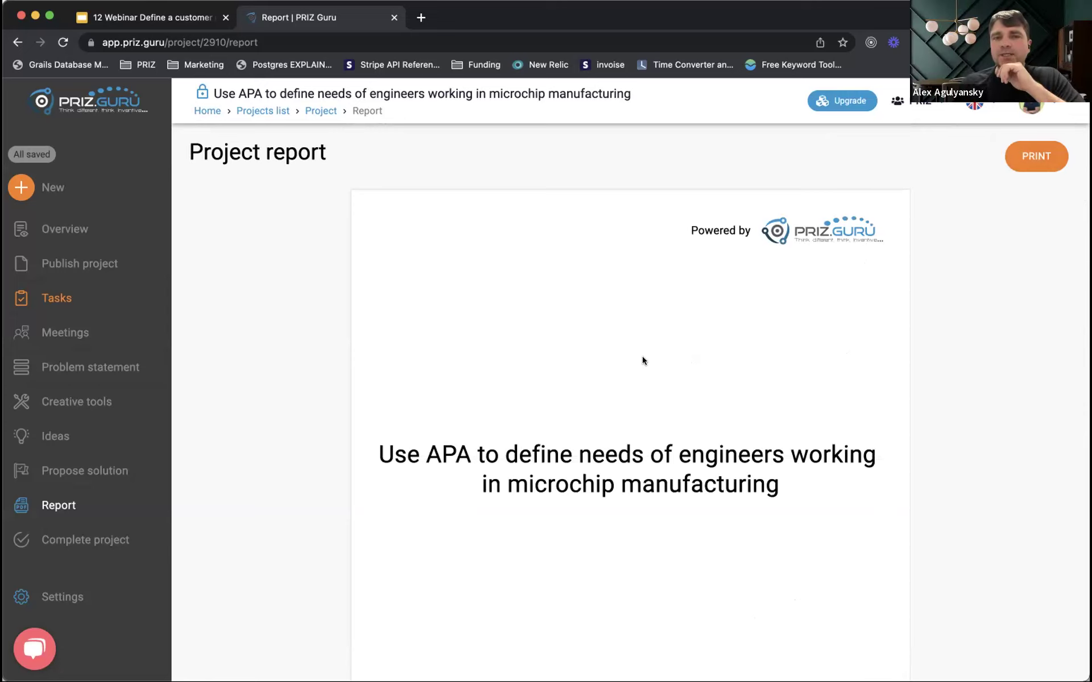
Open the print preview of the project report and cancel it without saving a PDF
scroll(949, 173, "down", 1)
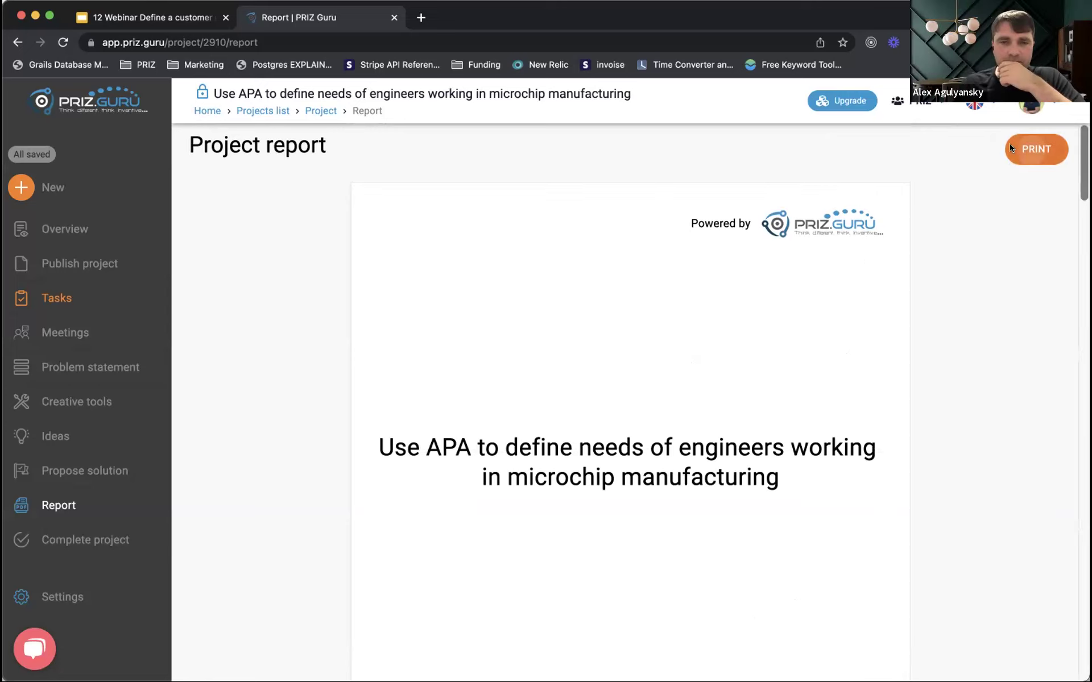
left_click(1024, 149)
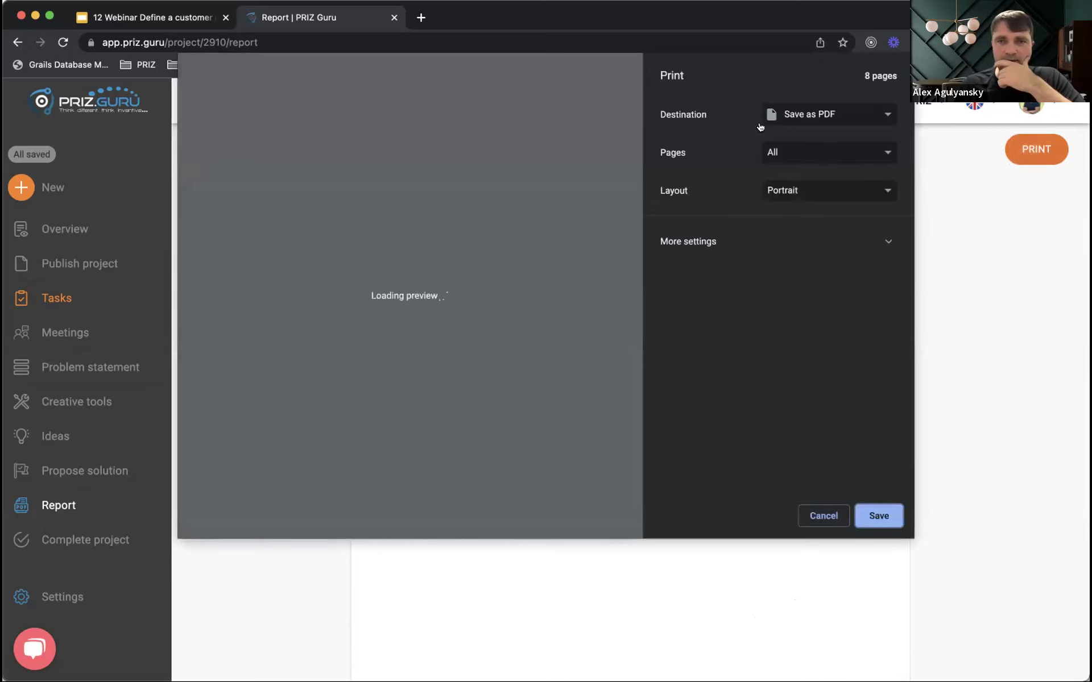
left_click(811, 515)
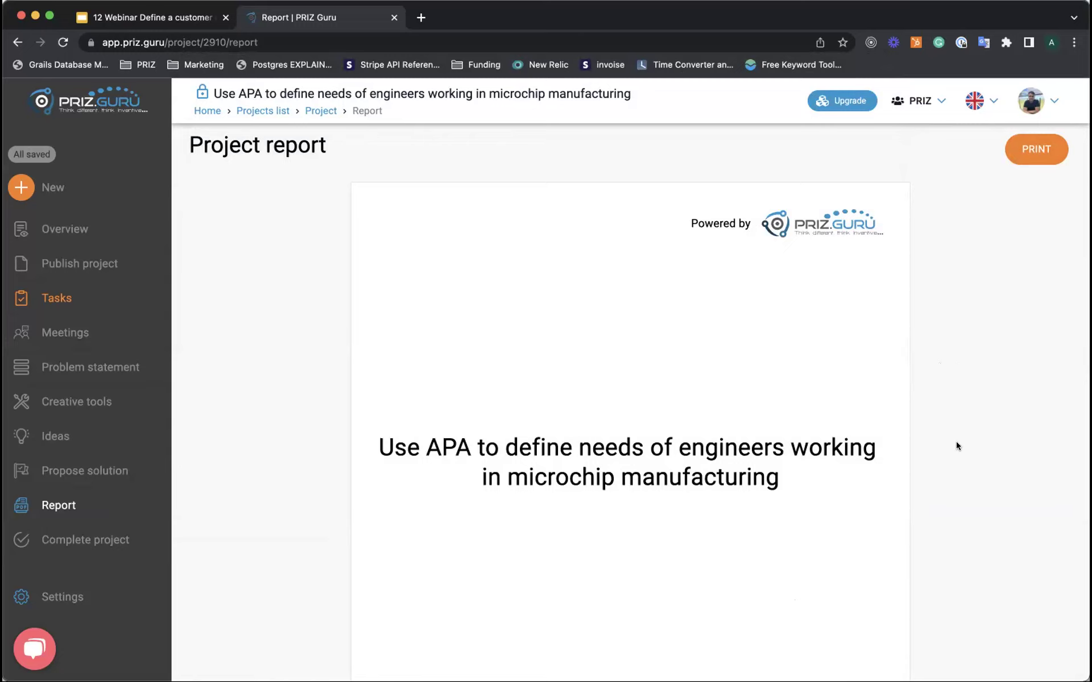
In the project overview, insert a portrait picture below the project background text and add a new line after it
scroll(956, 442, "down", 10)
scroll(957, 444, "down", 3)
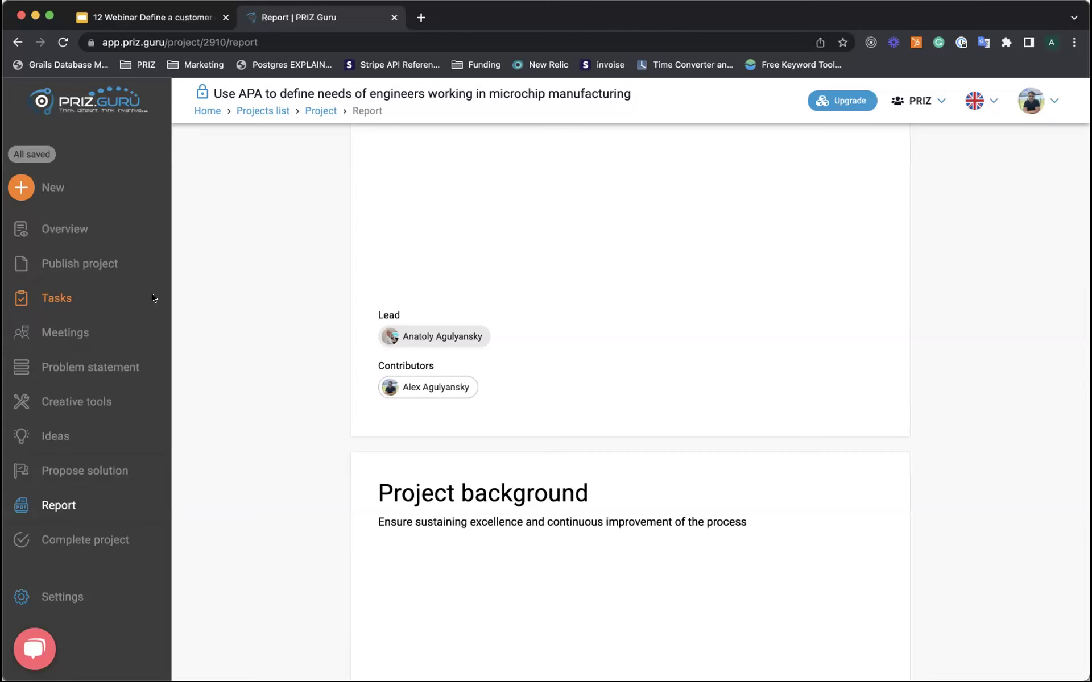
left_click(67, 268)
left_click(130, 240)
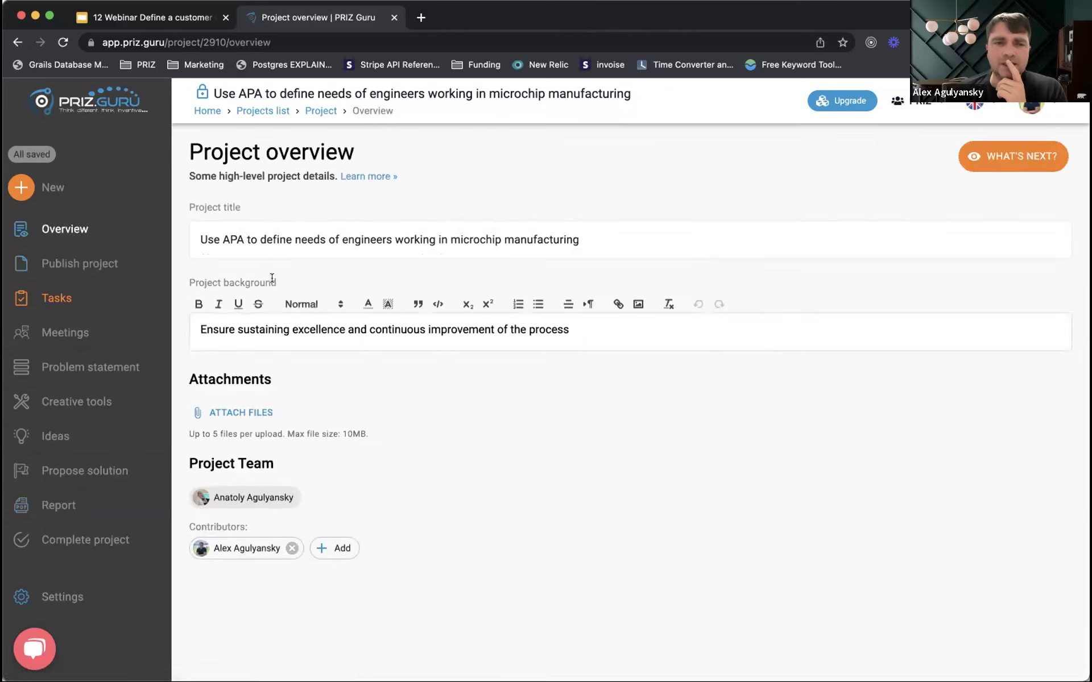
left_click(582, 327)
key("Return")
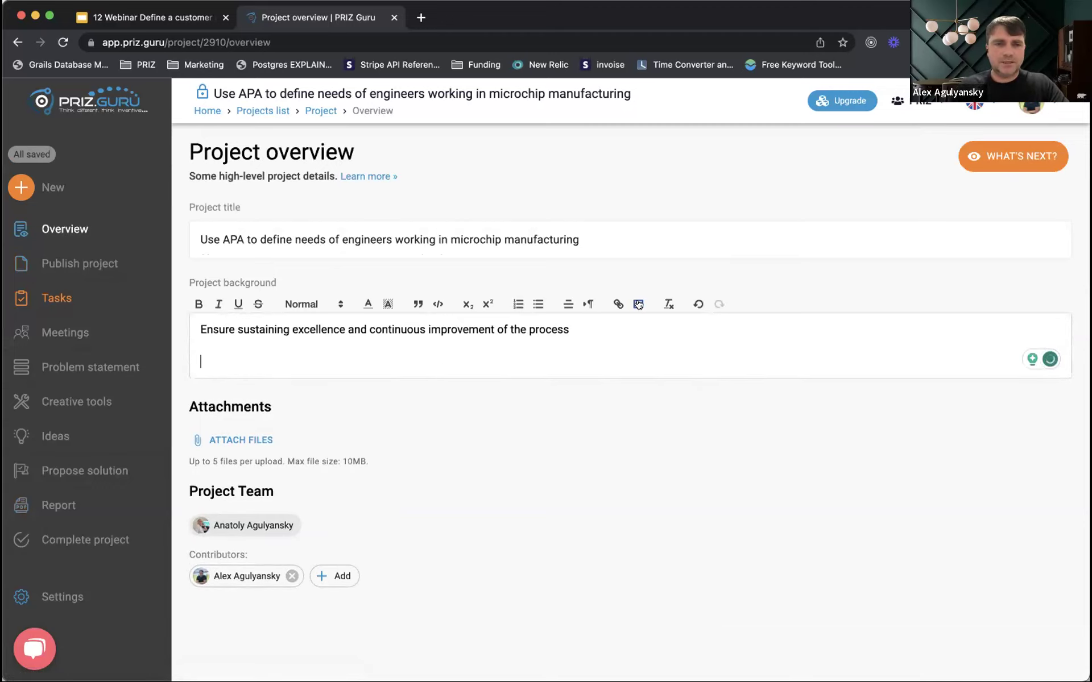
left_click(641, 304)
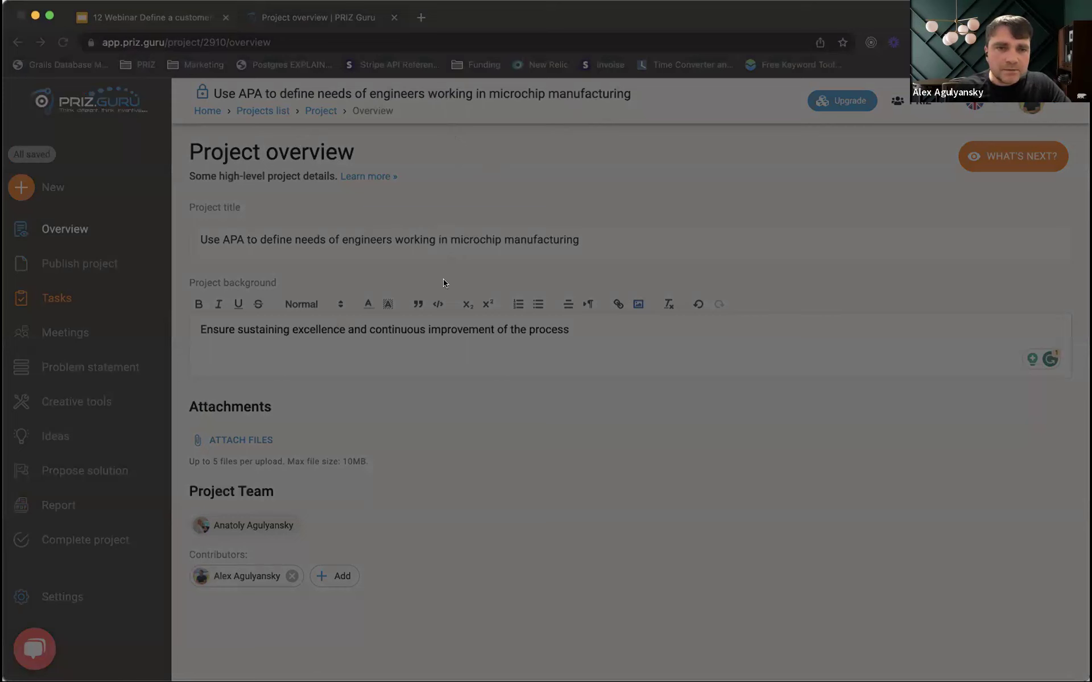
left_click(894, 647)
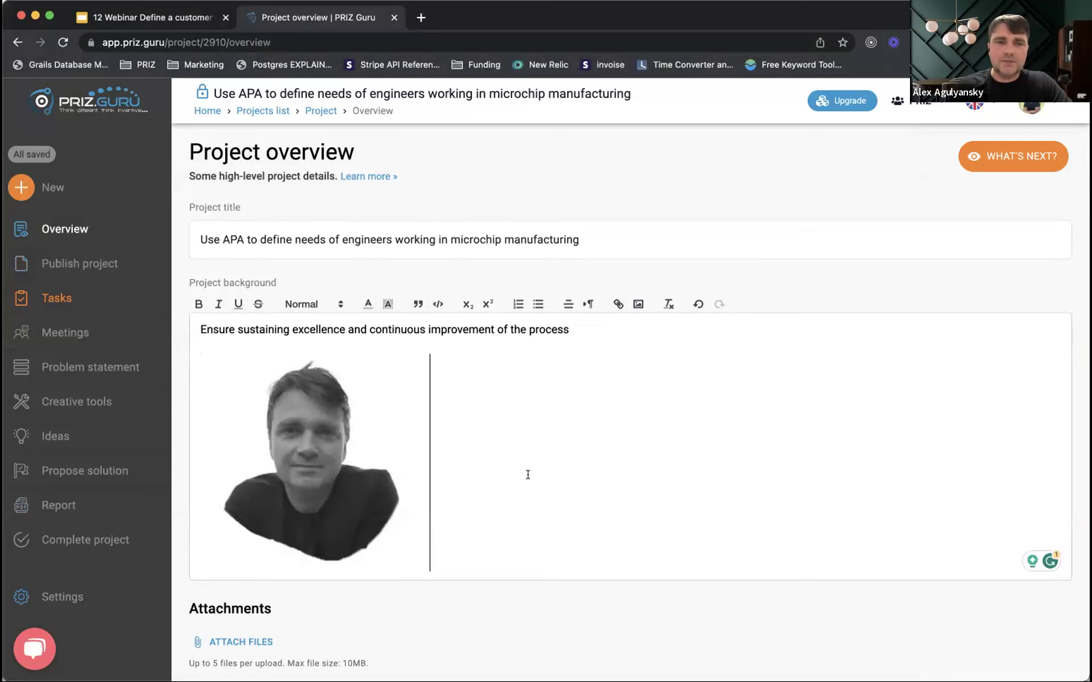
key("Return")
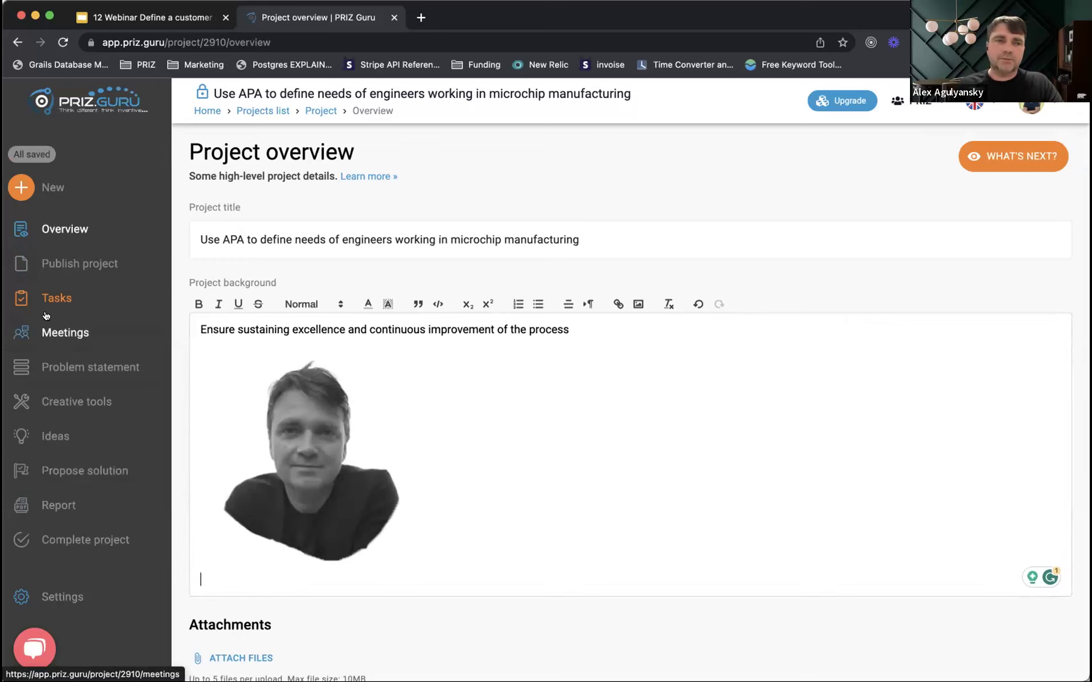
Look at the solution proposal editor and the ideas collection, opening the blank new idea form and cancelling it
left_click(69, 471)
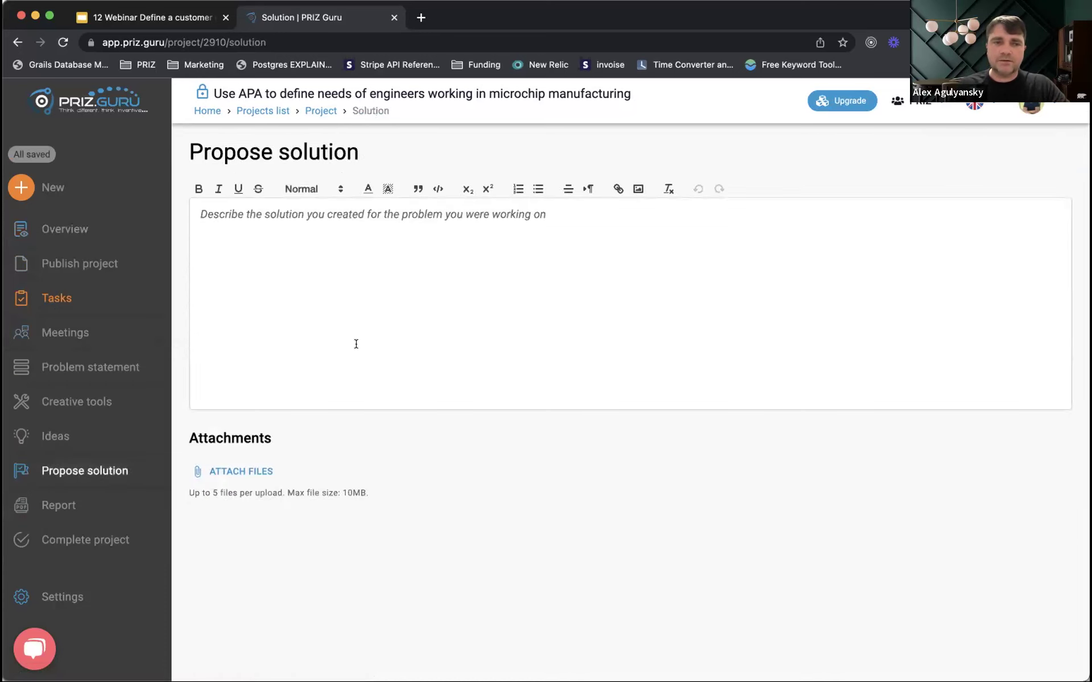
left_click(56, 436)
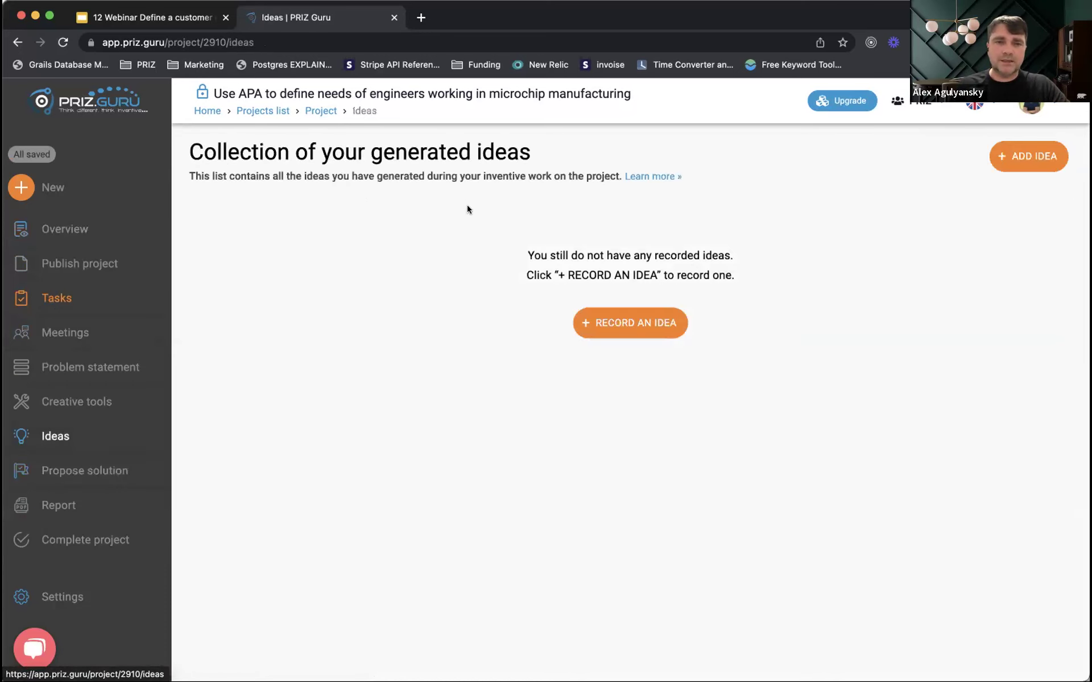
left_click(631, 323)
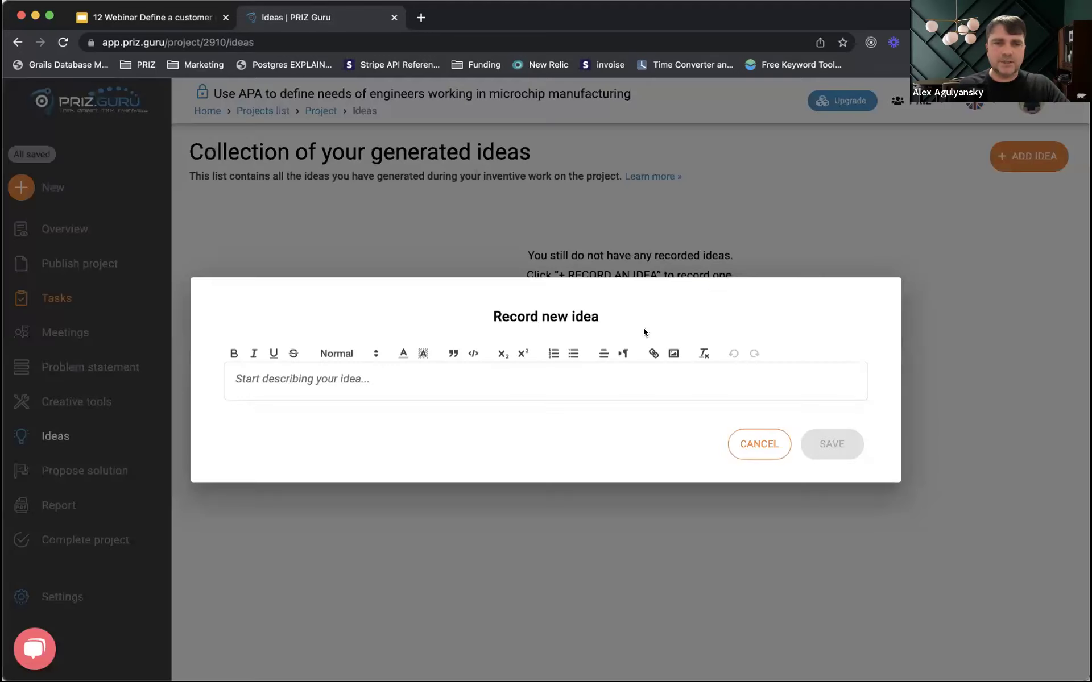
left_click(753, 443)
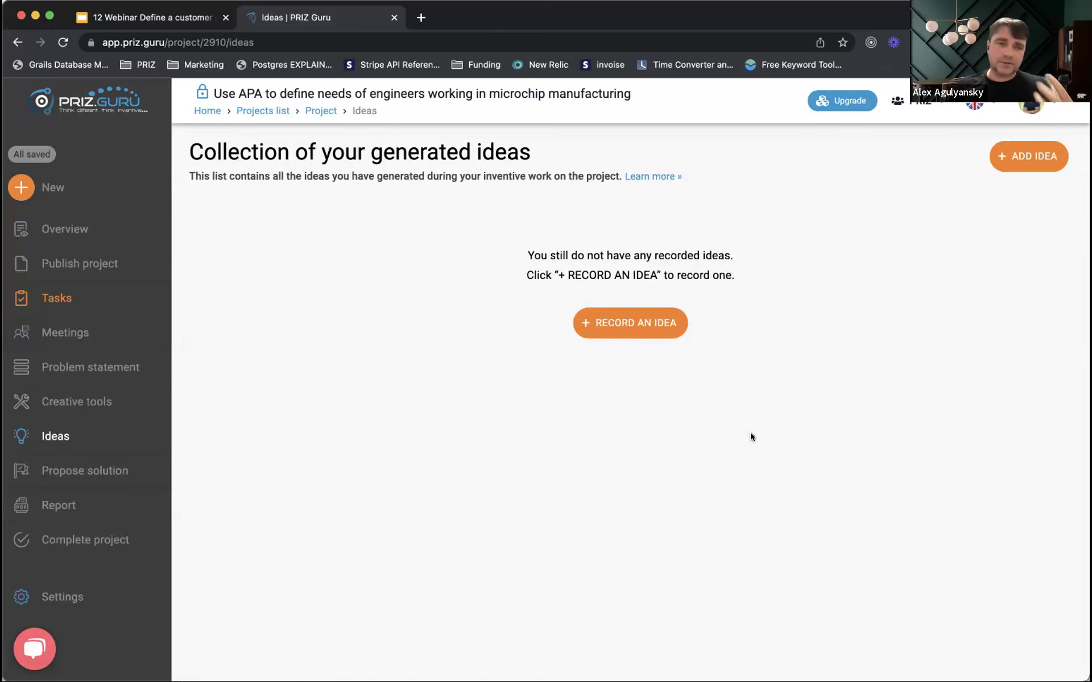
Reopen the project report and check the project background section for the inserted picture
left_click(85, 506)
scroll(787, 231, "down", 10)
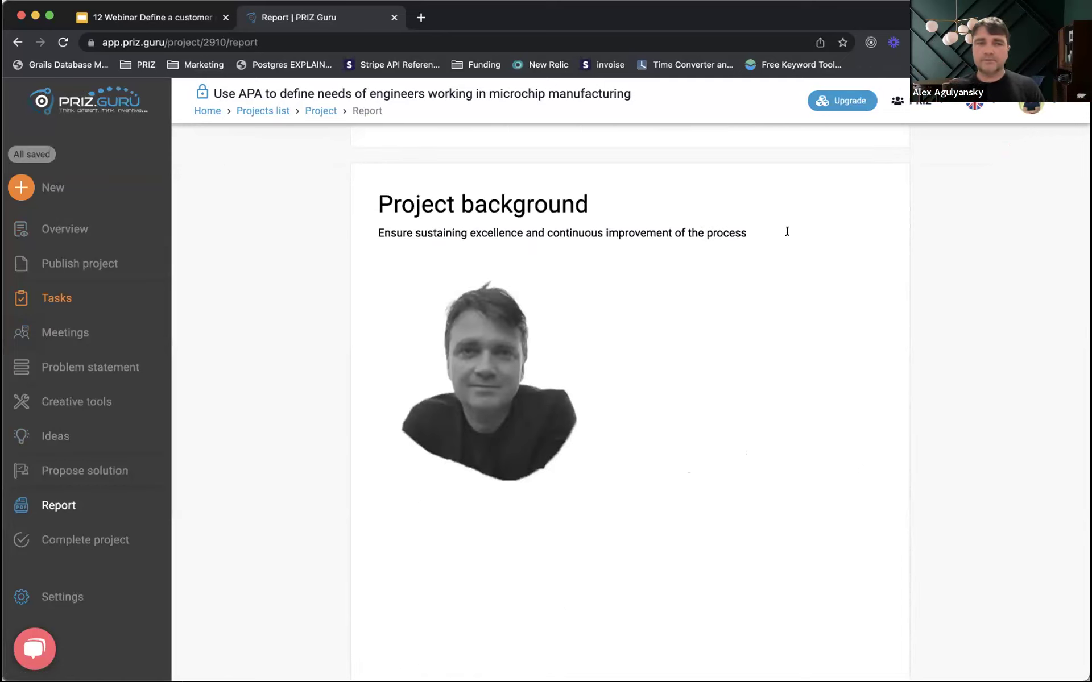
scroll(787, 232, "down", 5)
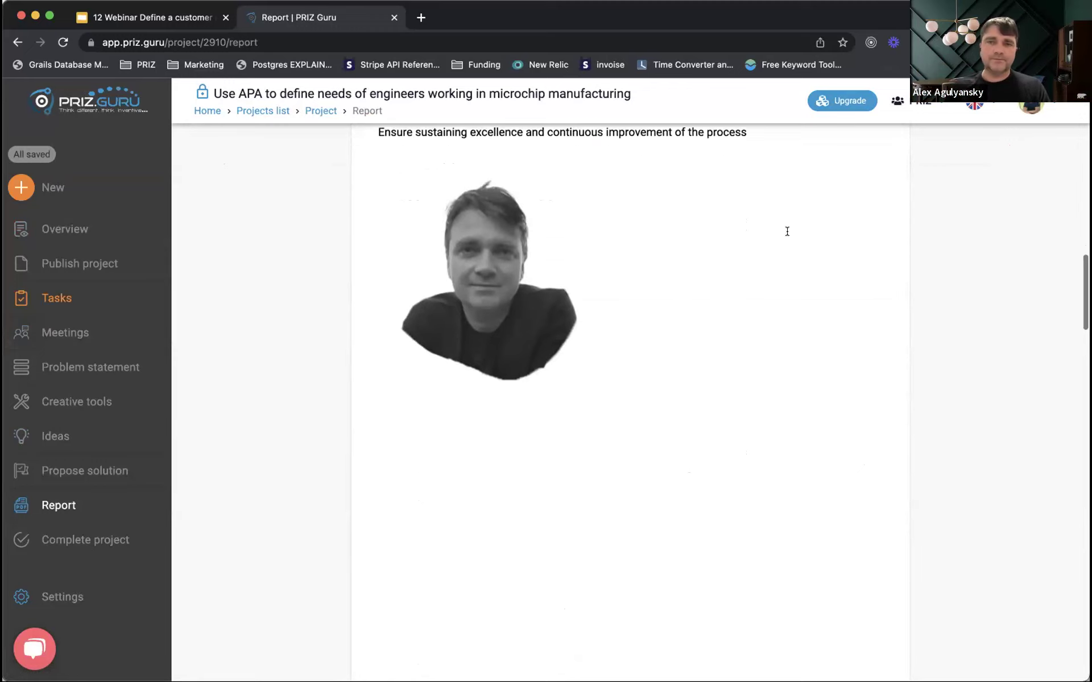
scroll(787, 232, "down", 3)
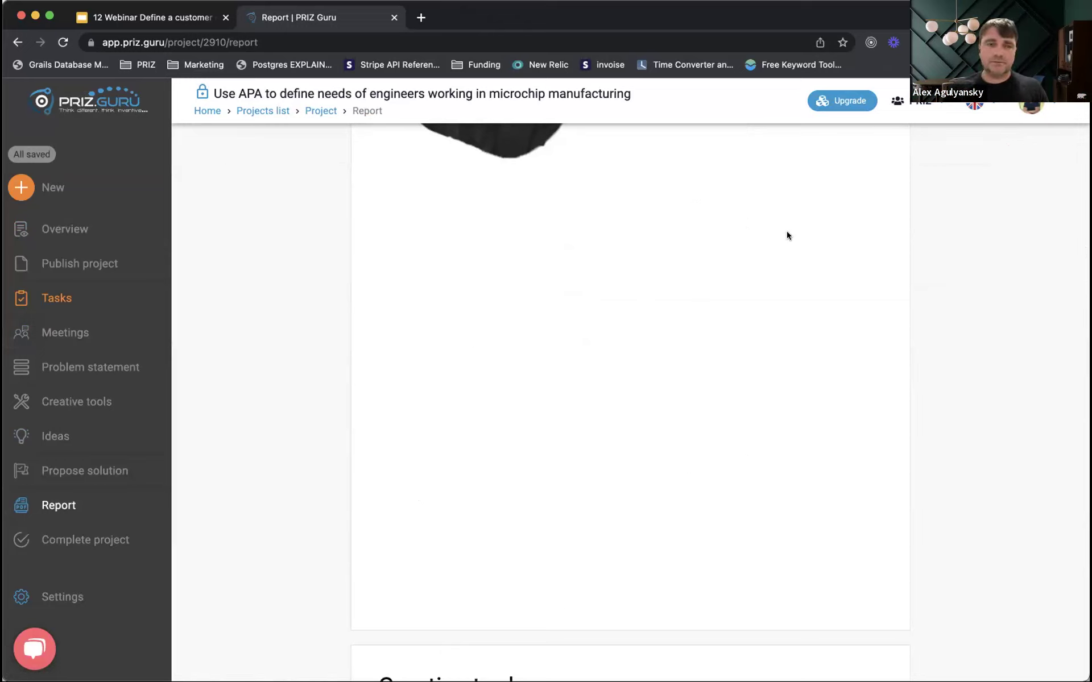
Find the public project "Wafer breakage at flash heating" in the projects list and open its report
left_click(266, 111)
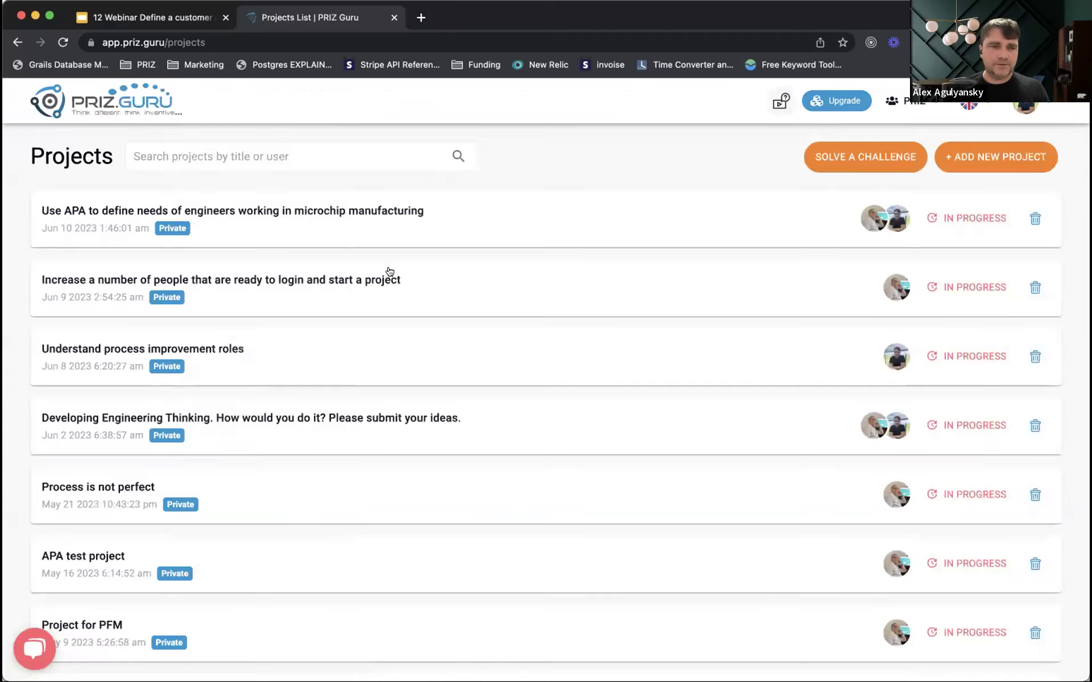
scroll(389, 273, "down", 7)
scroll(389, 273, "down", 5)
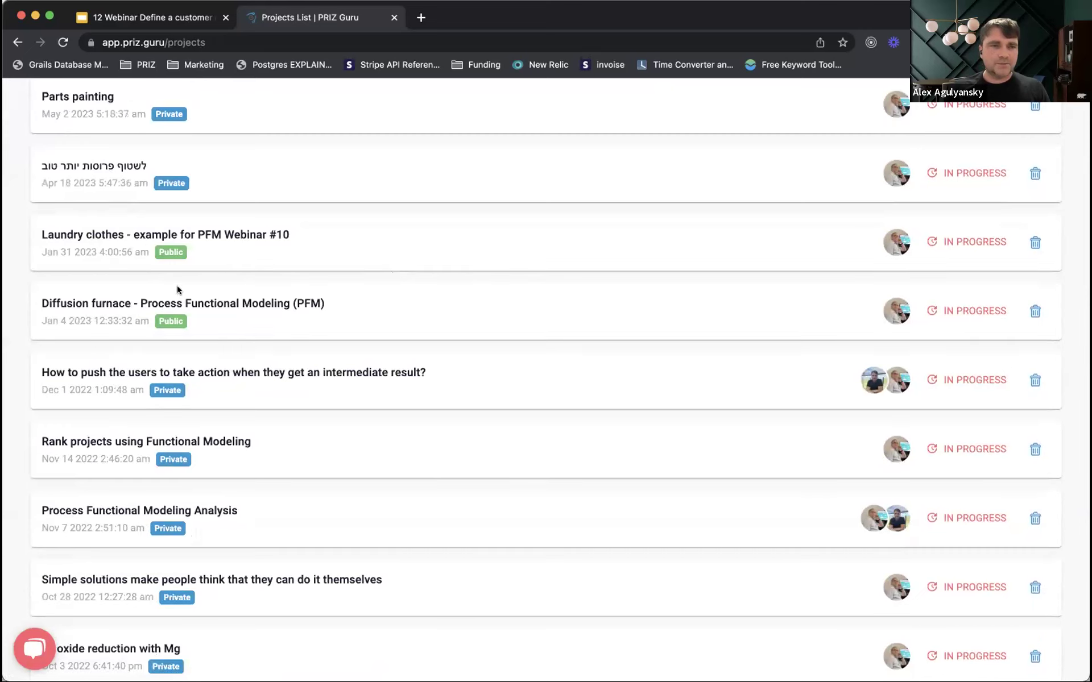
scroll(208, 338, "down", 9)
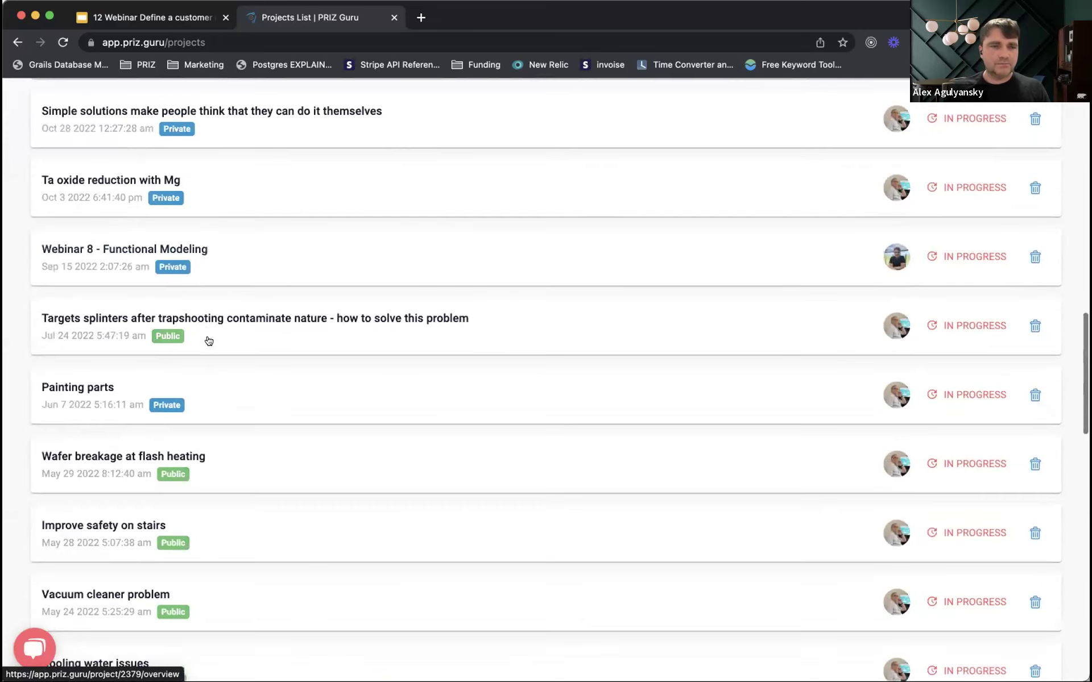
scroll(227, 324, "down", 2)
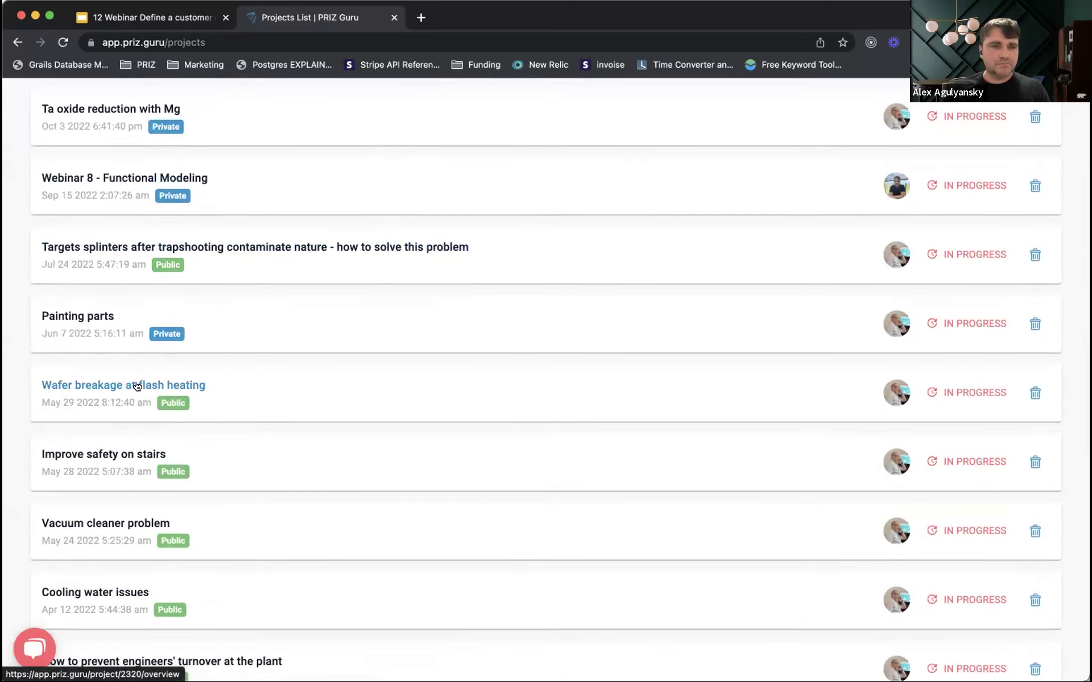
left_click(146, 386)
left_click(74, 515)
Read through the project background and proposed solution sections of the wafer breakage report
scroll(732, 246, "down", 12)
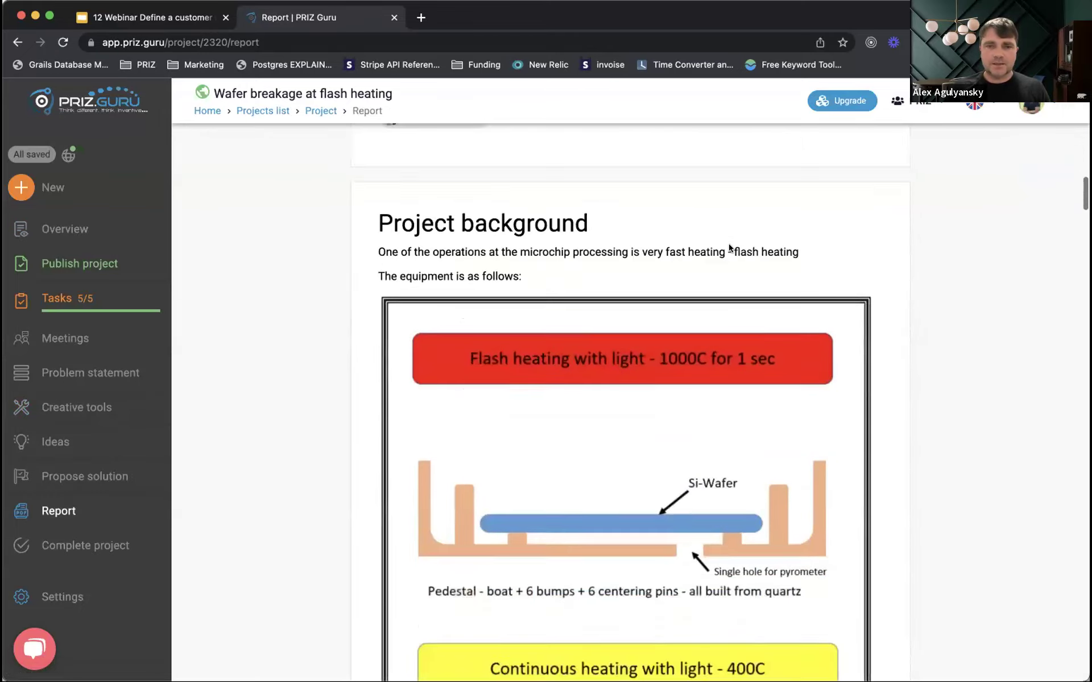
scroll(728, 243, "down", 15)
scroll(729, 243, "down", 15)
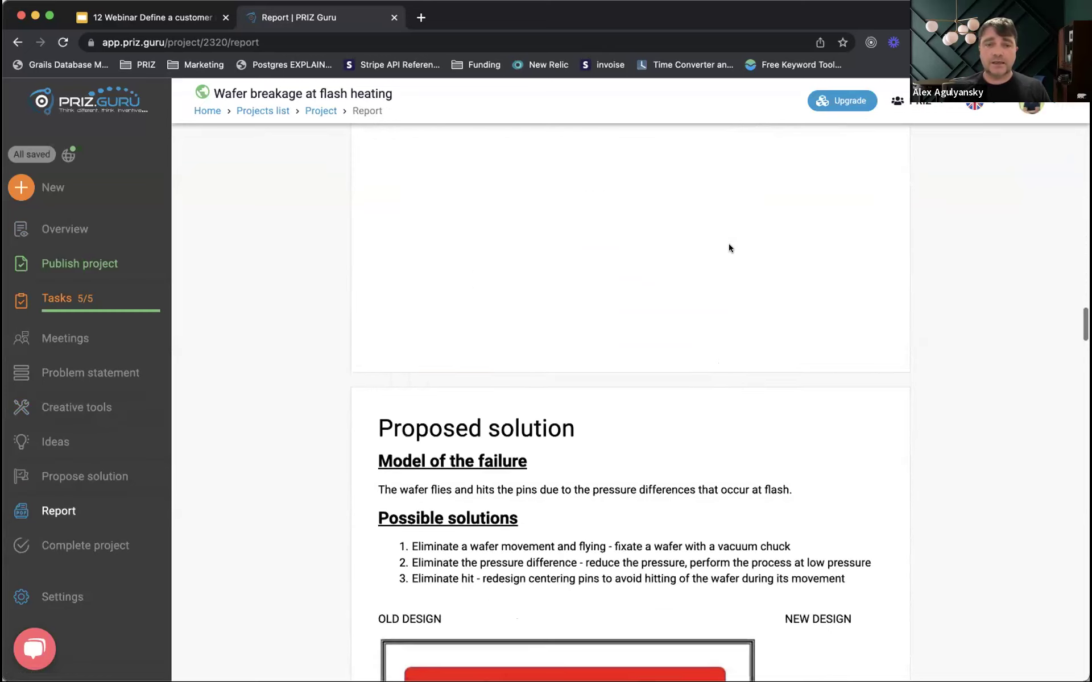
scroll(728, 248, "down", 15)
scroll(728, 245, "down", 5)
scroll(729, 245, "up", 7)
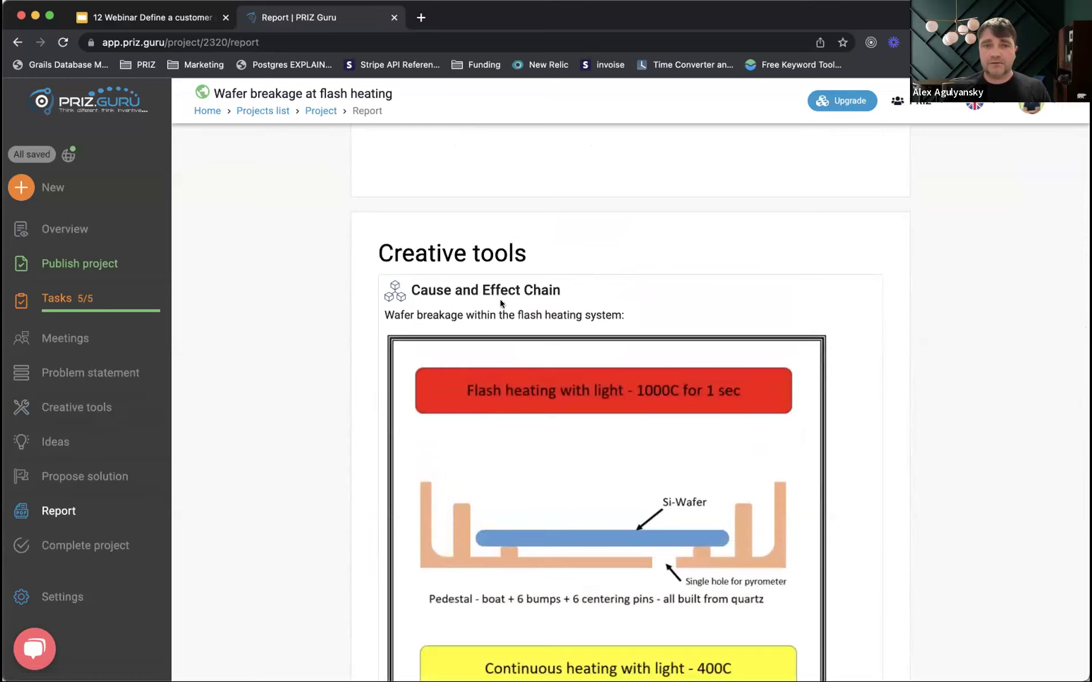
Examine the report's creative tools section, covering the Cause and Effect Chain, 5 Whys and Functional Modeling
scroll(509, 318, "down", 2)
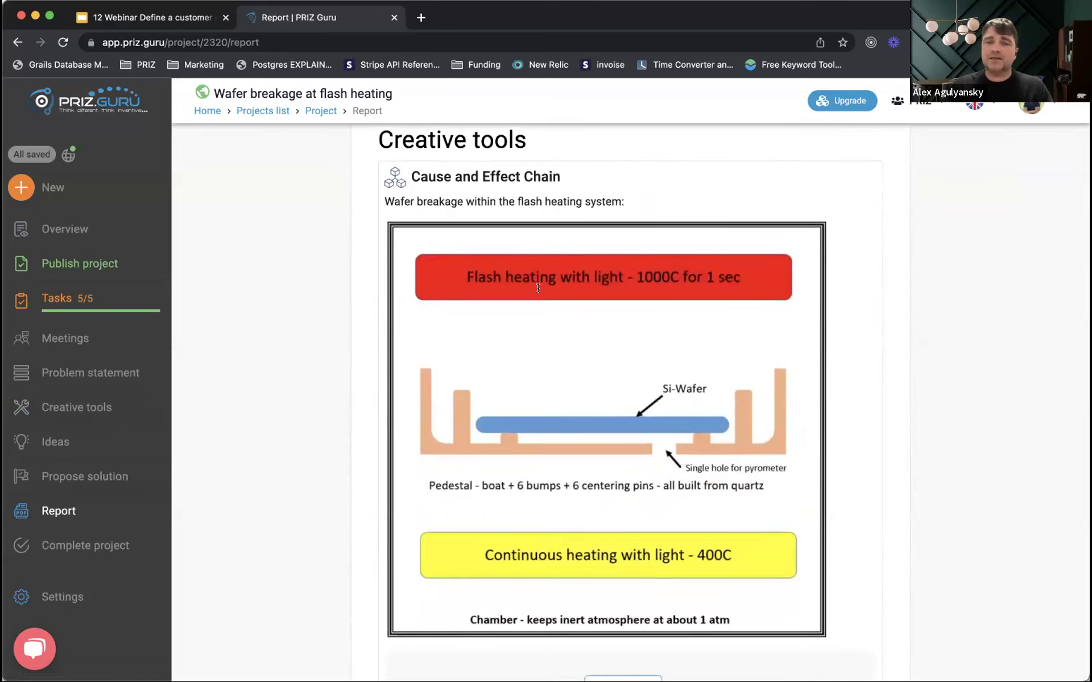
scroll(538, 288, "down", 9)
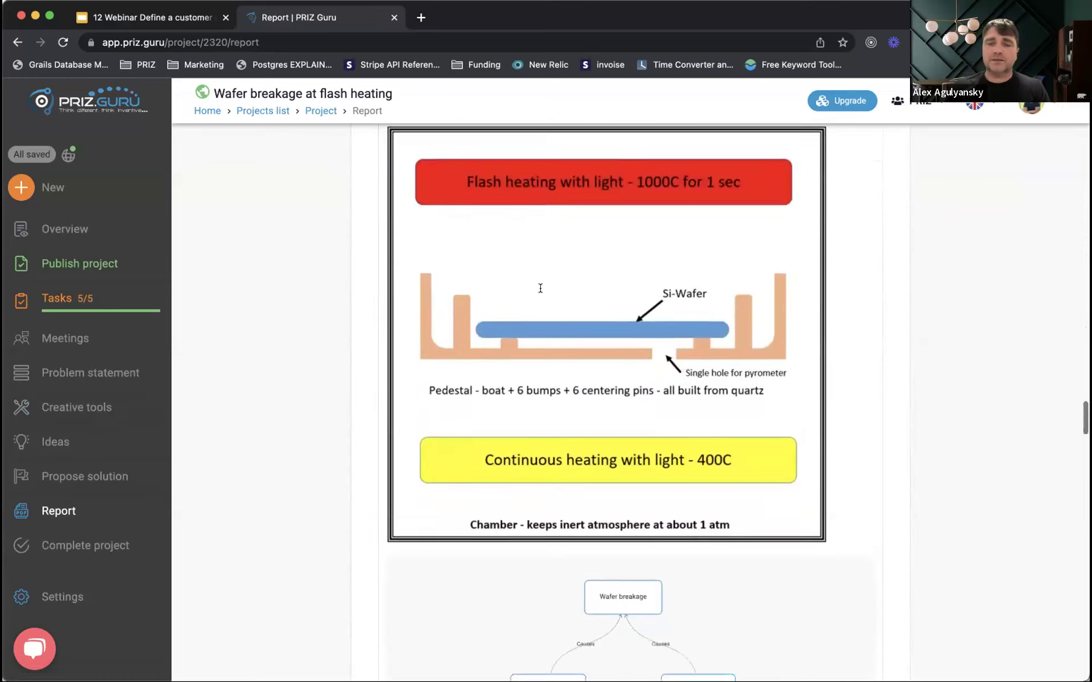
scroll(541, 290, "up", 4)
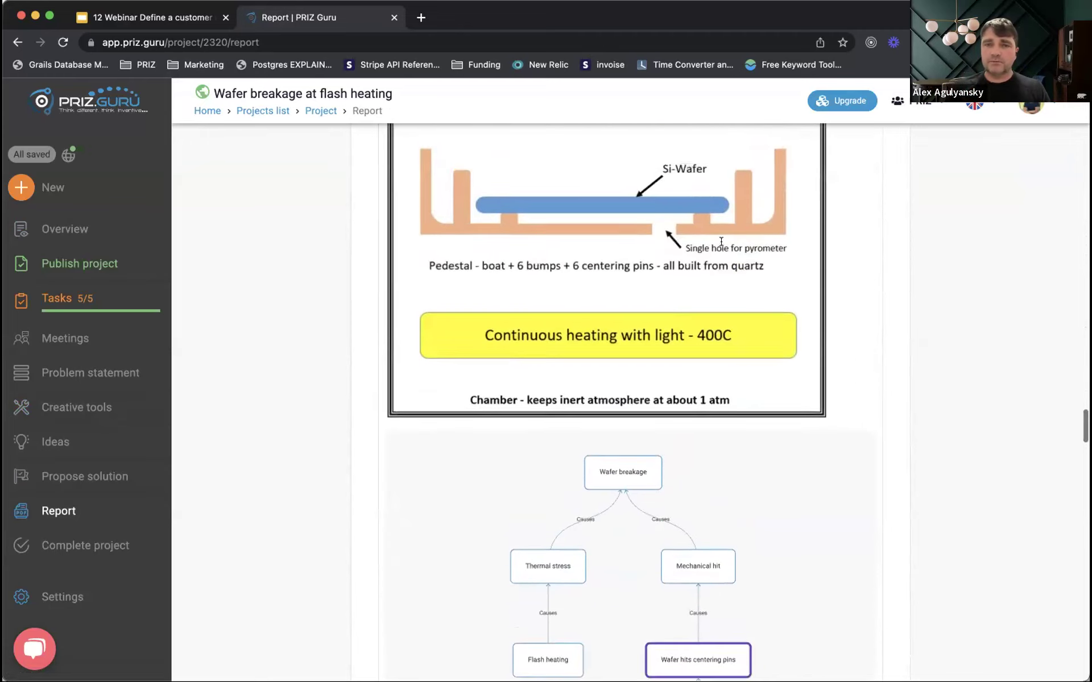
scroll(661, 249, "down", 5)
scroll(662, 250, "down", 12)
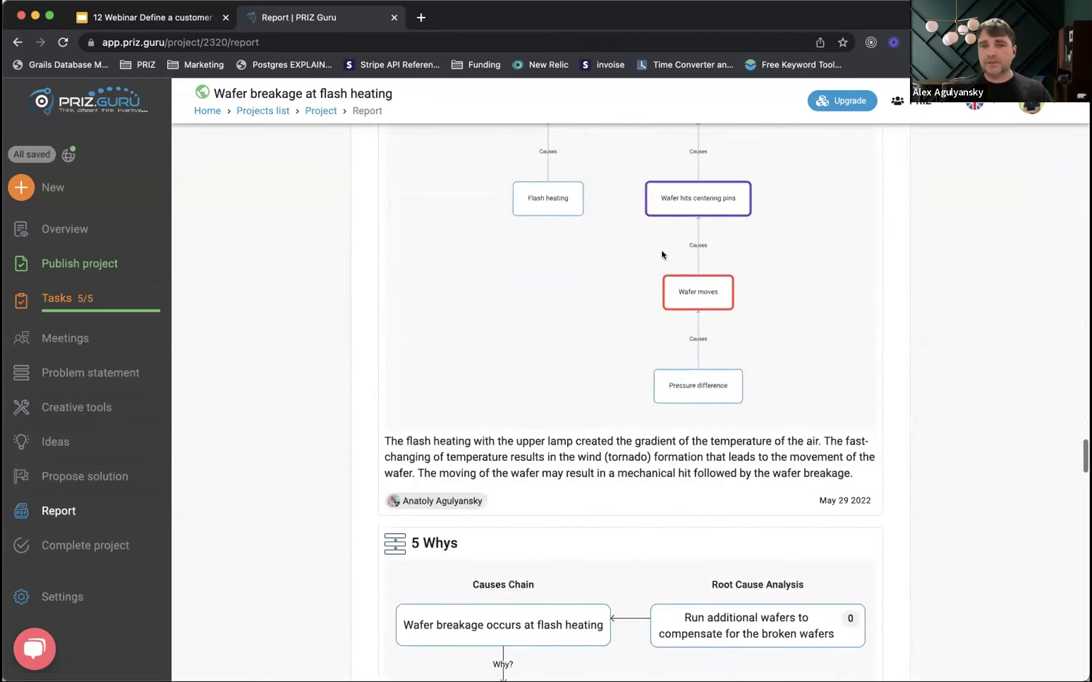
scroll(661, 250, "down", 12)
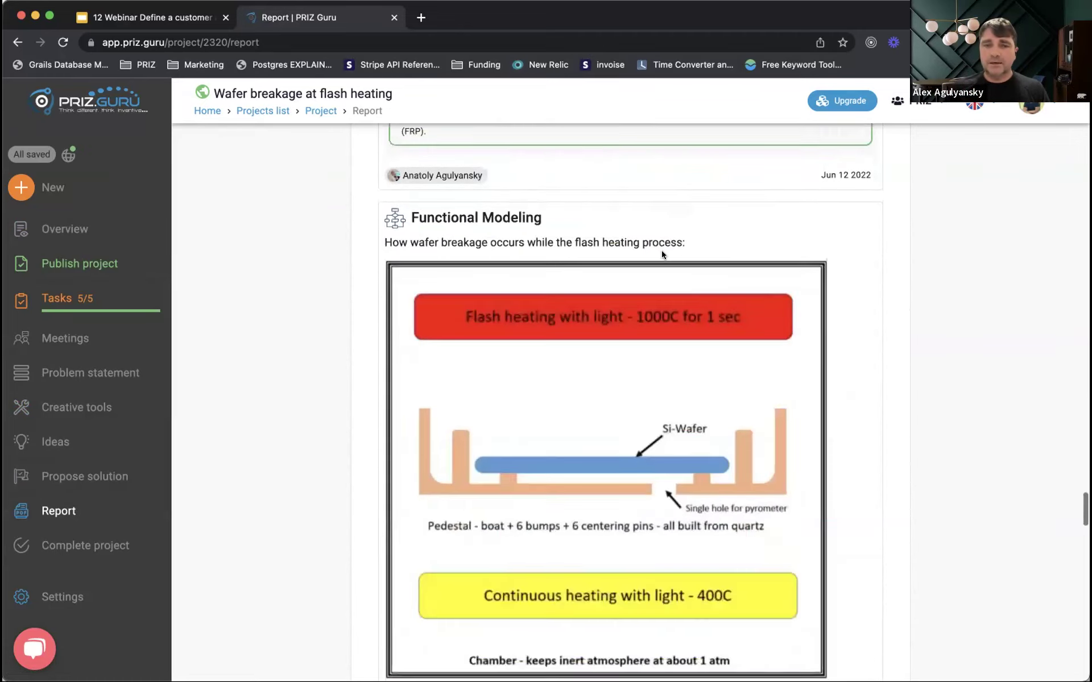
scroll(414, 270, "down", 14)
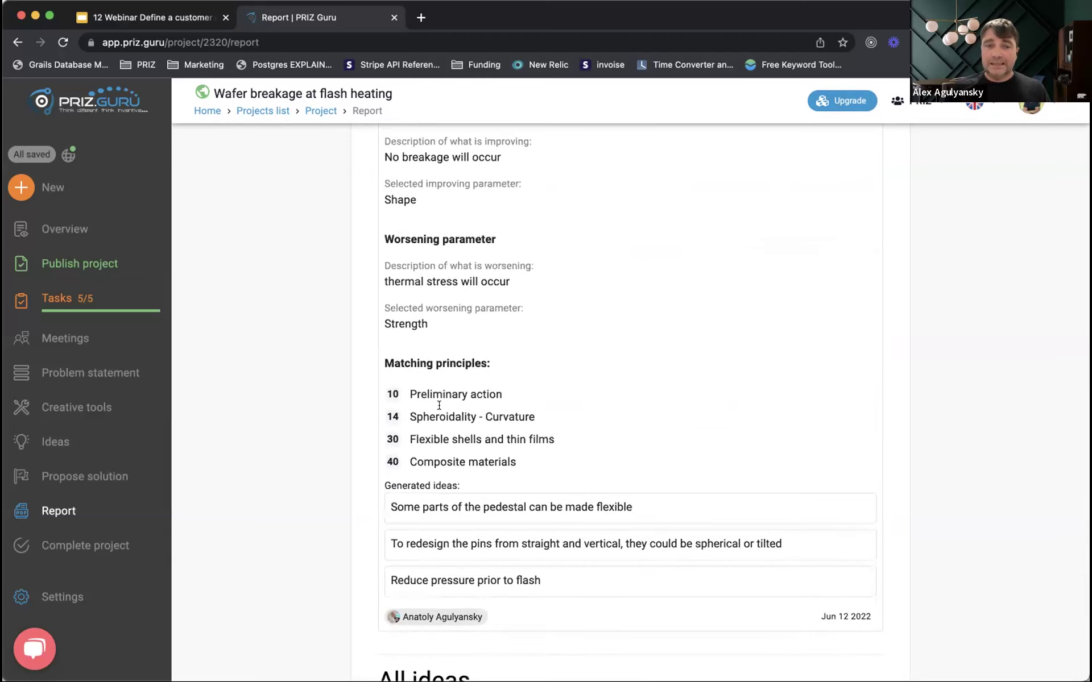
Examine the improving and worsening parameters, matching principles and generated ideas in the report, briefly highlighting the generated ideas
scroll(504, 340, "up", 2)
scroll(548, 324, "up", 2)
scroll(538, 349, "down", 4)
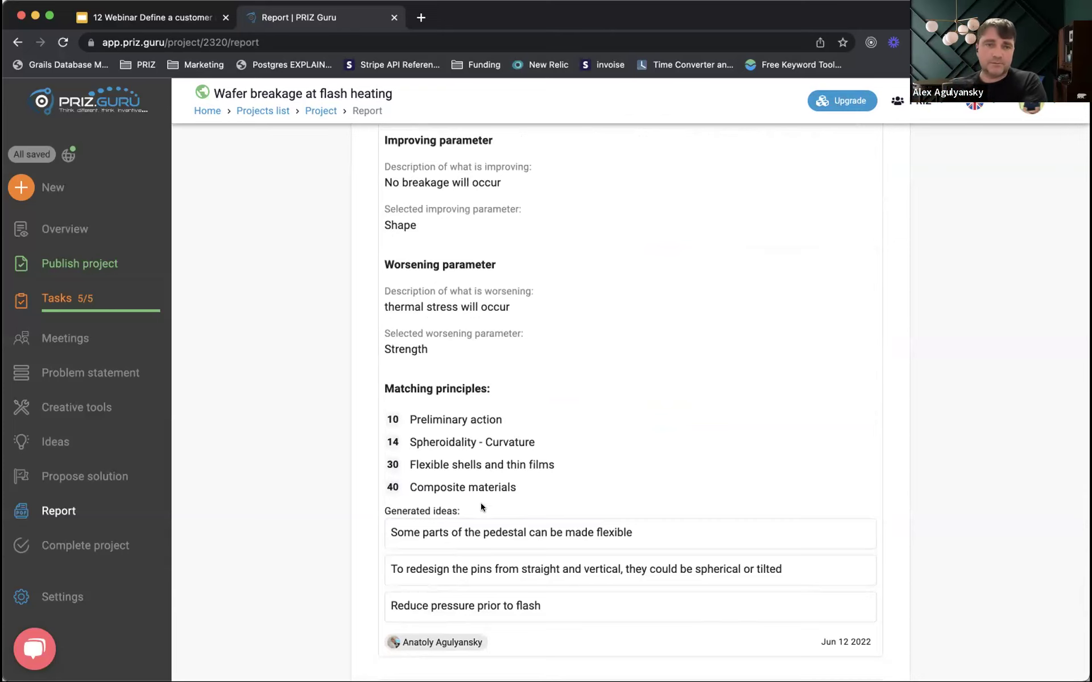
scroll(523, 414, "up", 3)
scroll(524, 421, "up", 6)
scroll(502, 420, "down", 10)
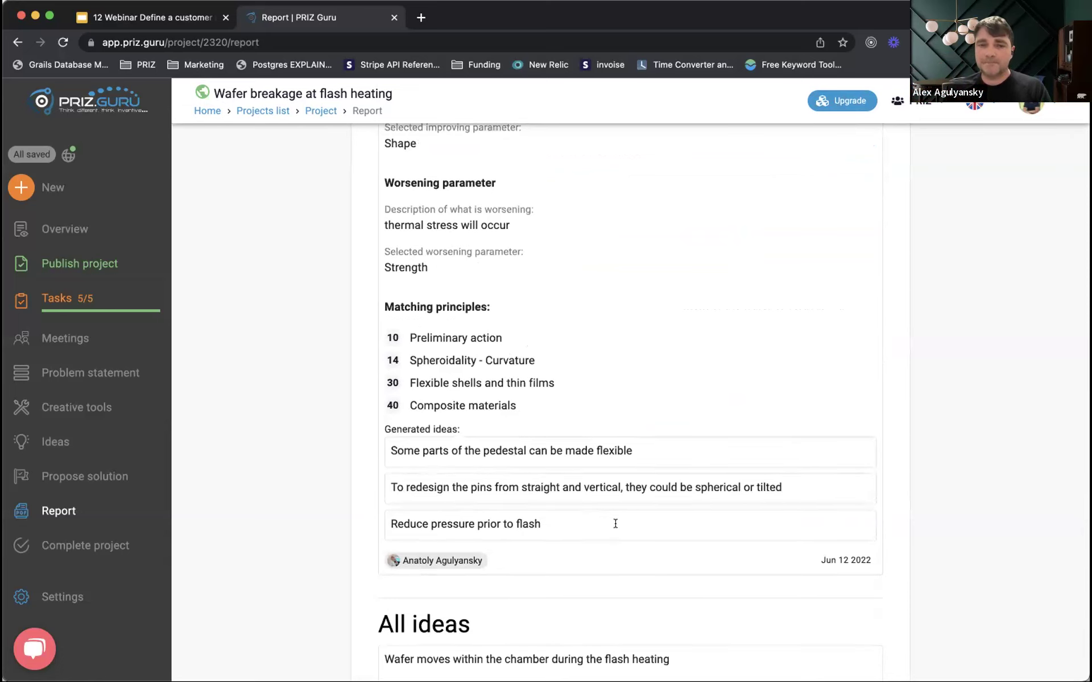
triple_click(394, 433)
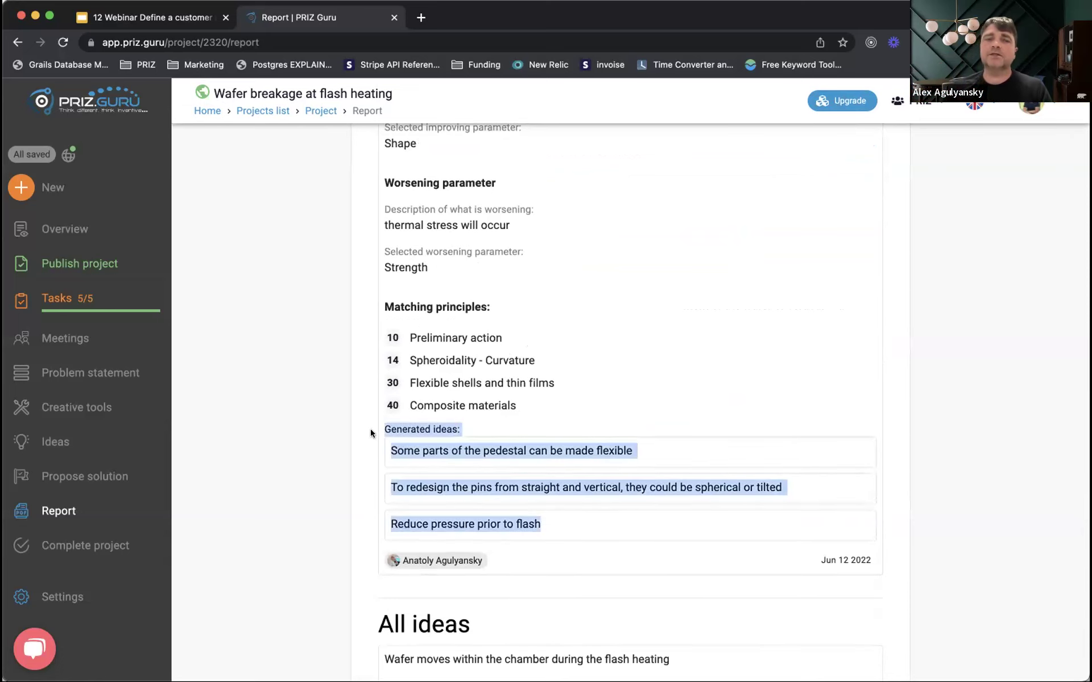
left_click(534, 464)
Review the All ideas and All tasks sections of the wafer breakage report, and return to the report's title page
scroll(568, 465, "down", 2)
scroll(568, 469, "down", 10)
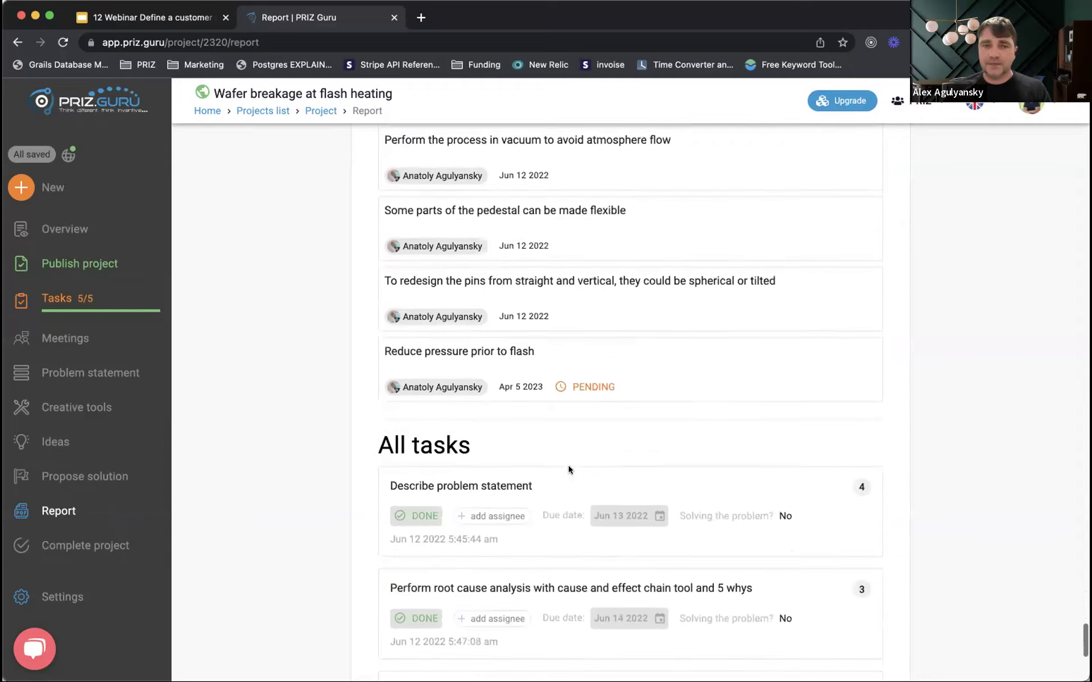
scroll(568, 465, "up", 4)
scroll(563, 582, "down", 9)
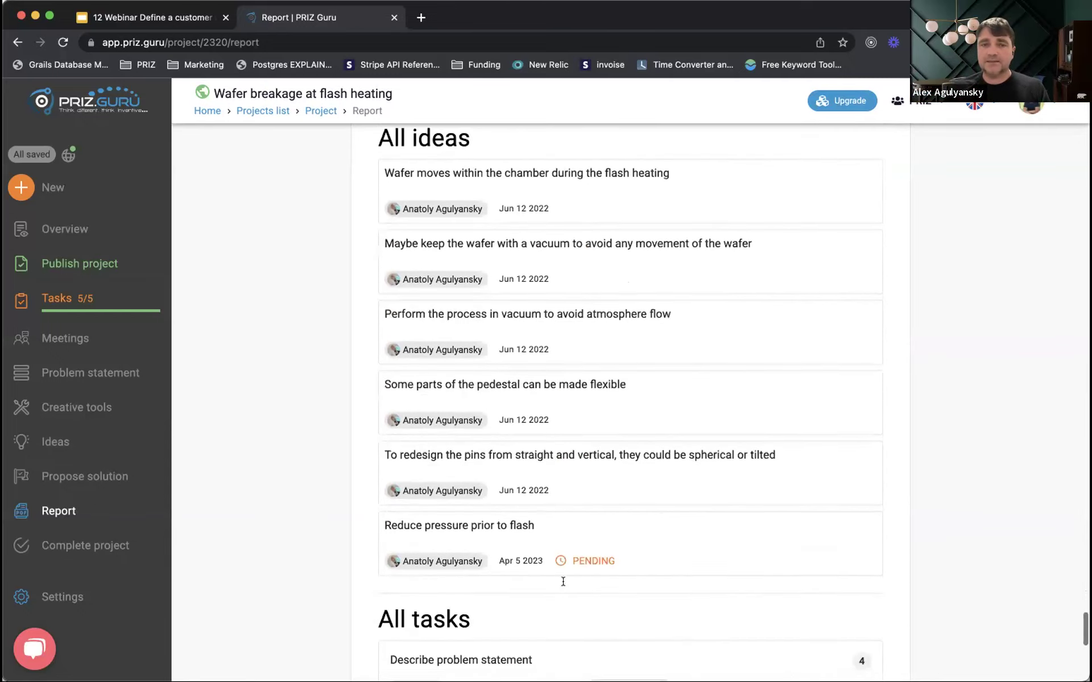
scroll(565, 582, "down", 5)
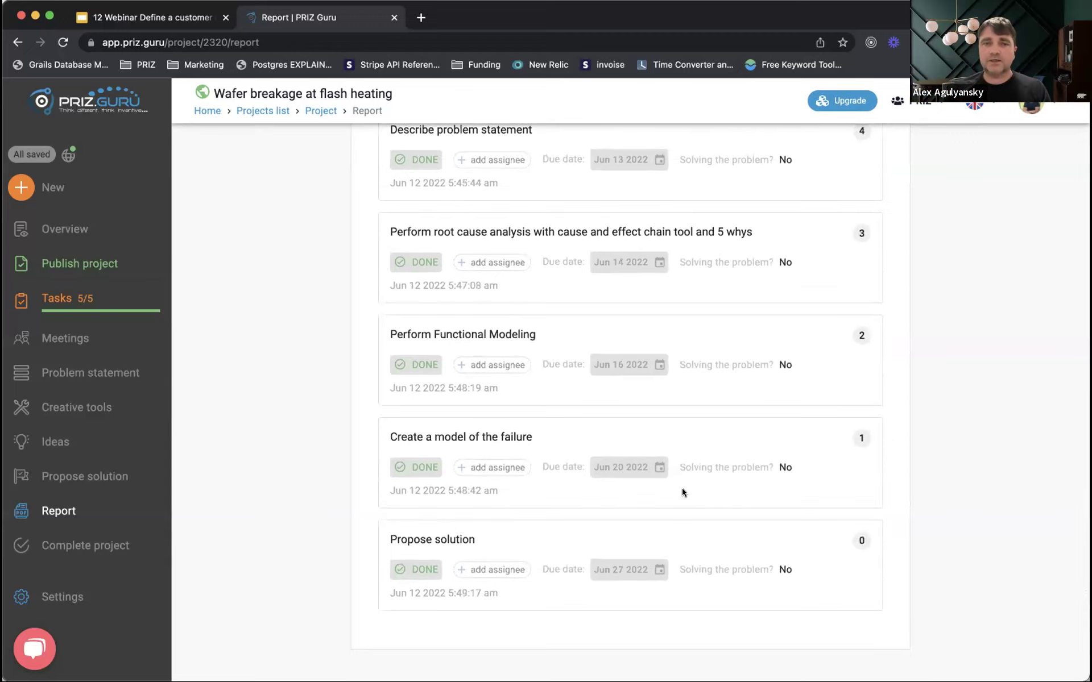
scroll(682, 491, "up", 20)
scroll(682, 489, "up", 15)
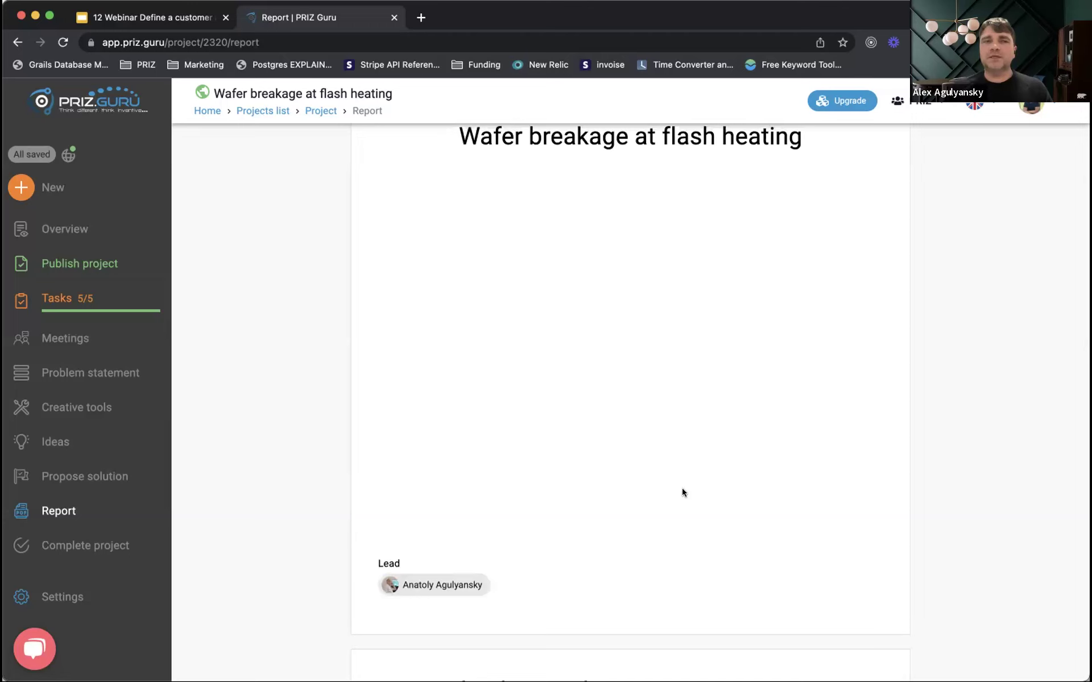
Reopen the microchip manufacturing APA project and delete the portrait picture and an empty line from its project background
left_click(253, 112)
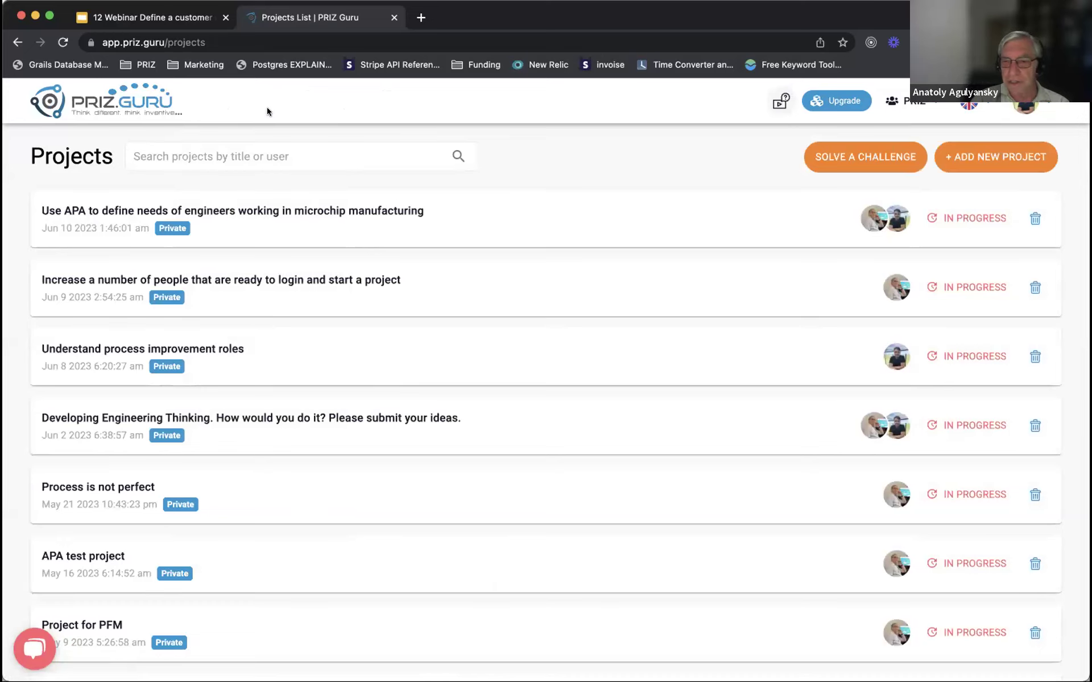
left_click(238, 209)
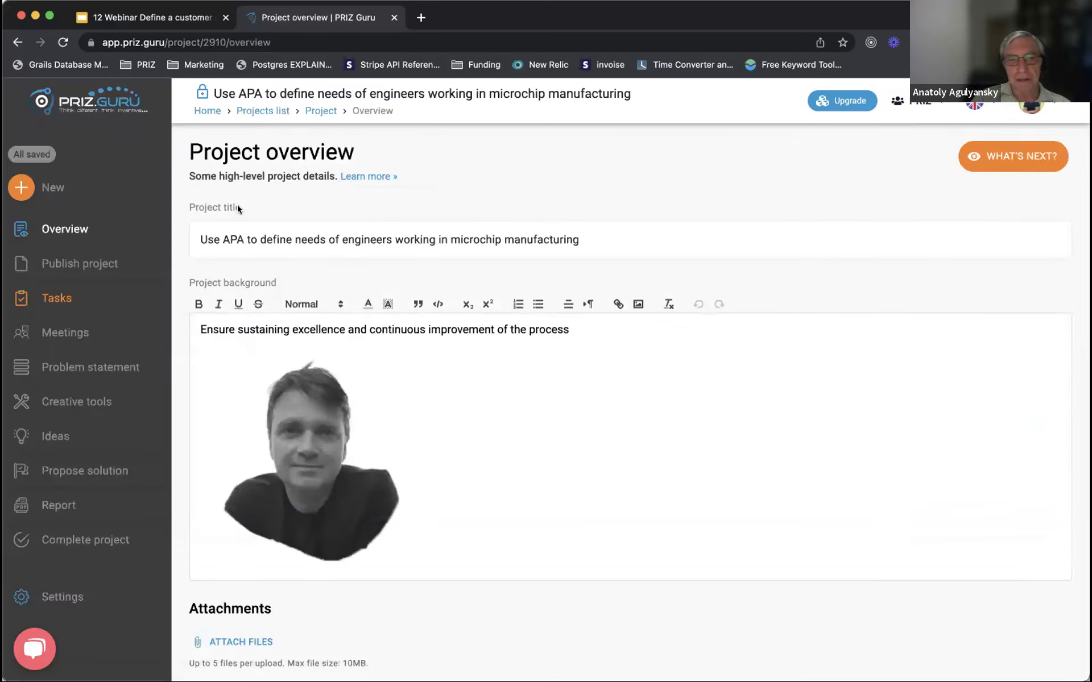
left_click(562, 545)
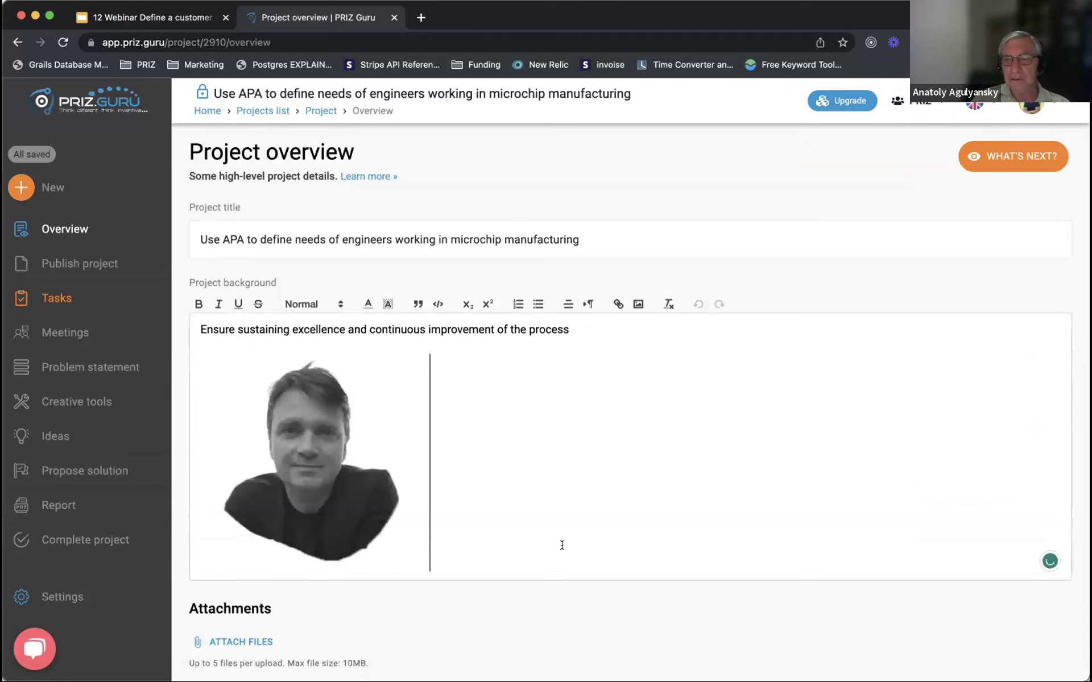
key("BackSpace")
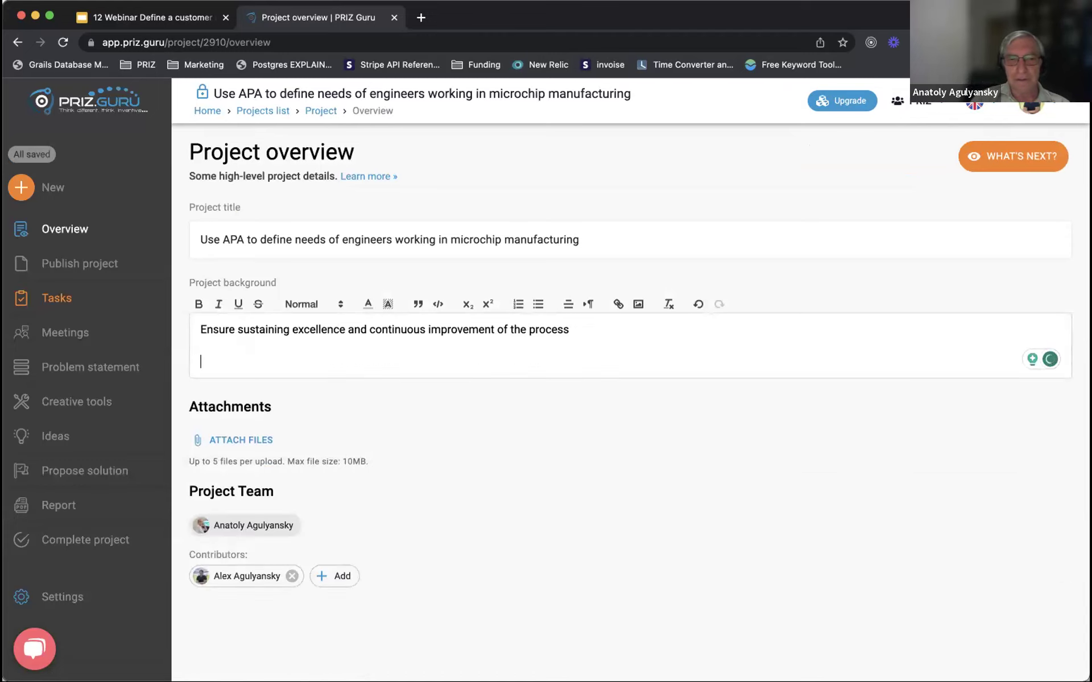
key("BackSpace")
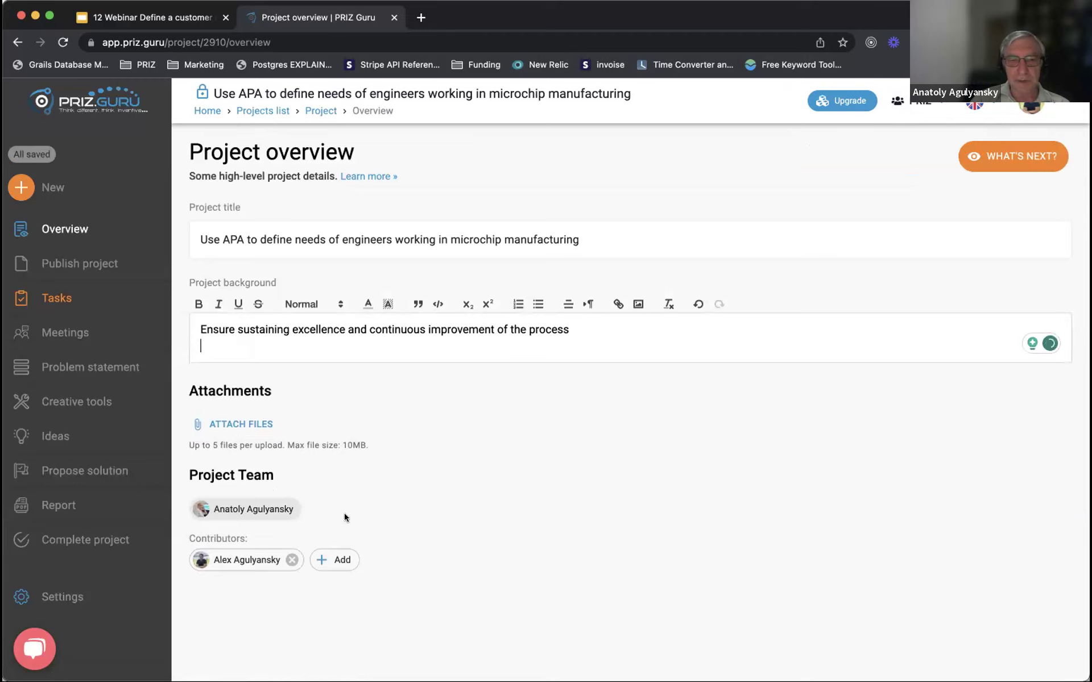
Open the Action Preventing Action entry dated Jun 10 2023 and review its customer definition and customer actions
left_click(49, 415)
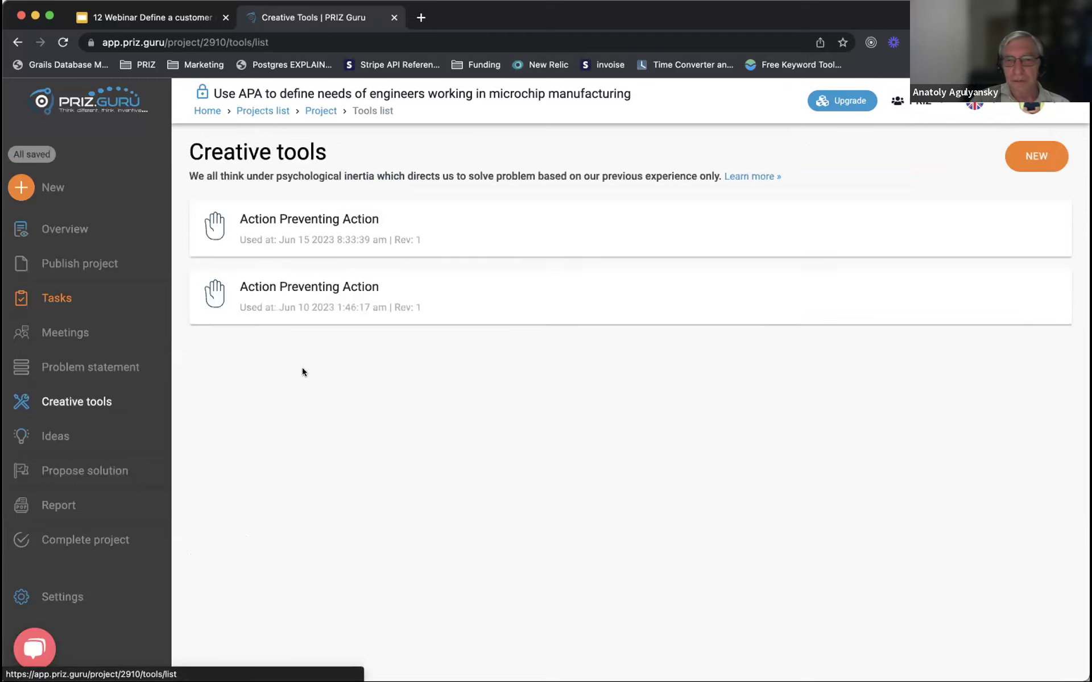
left_click(288, 286)
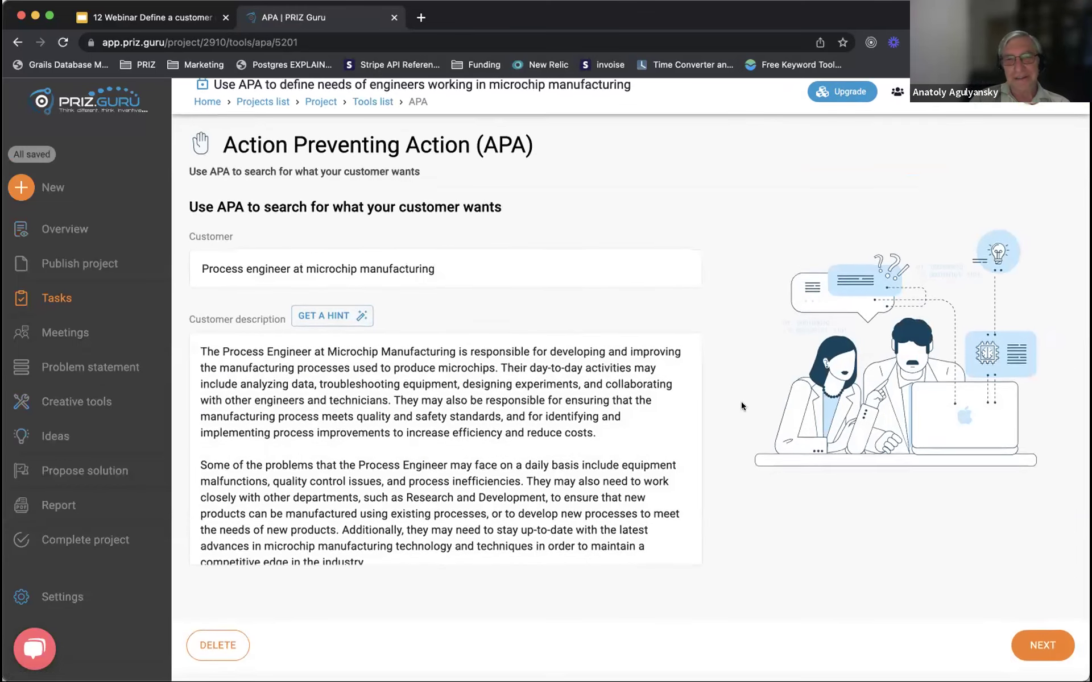
left_click(1043, 654)
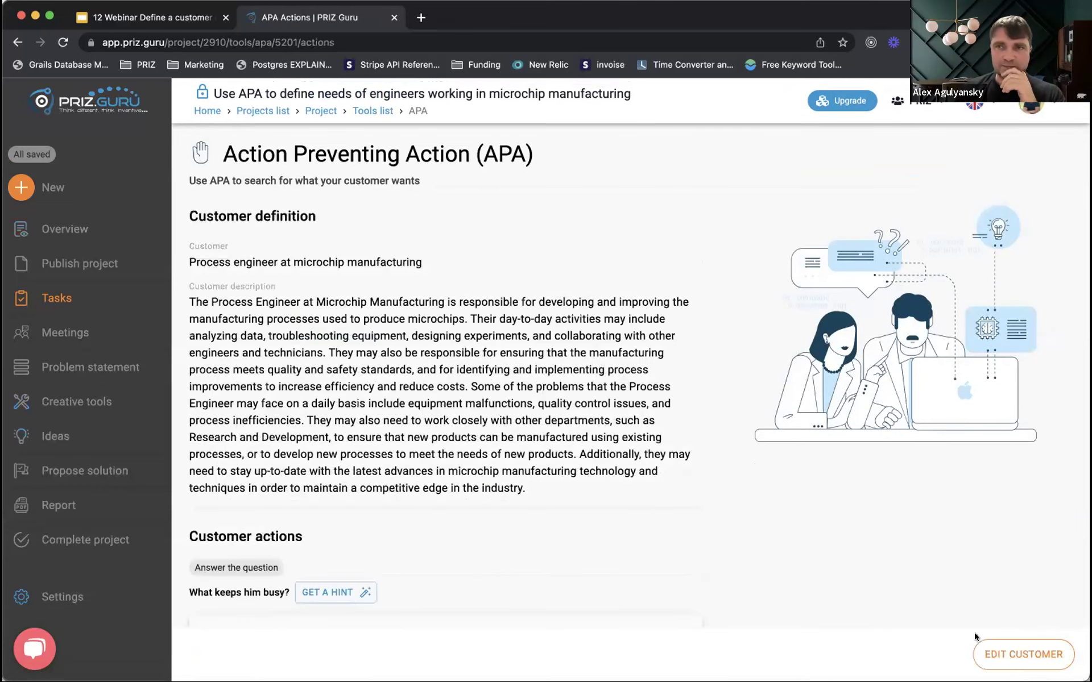
scroll(821, 429, "down", 2)
scroll(810, 435, "down", 5)
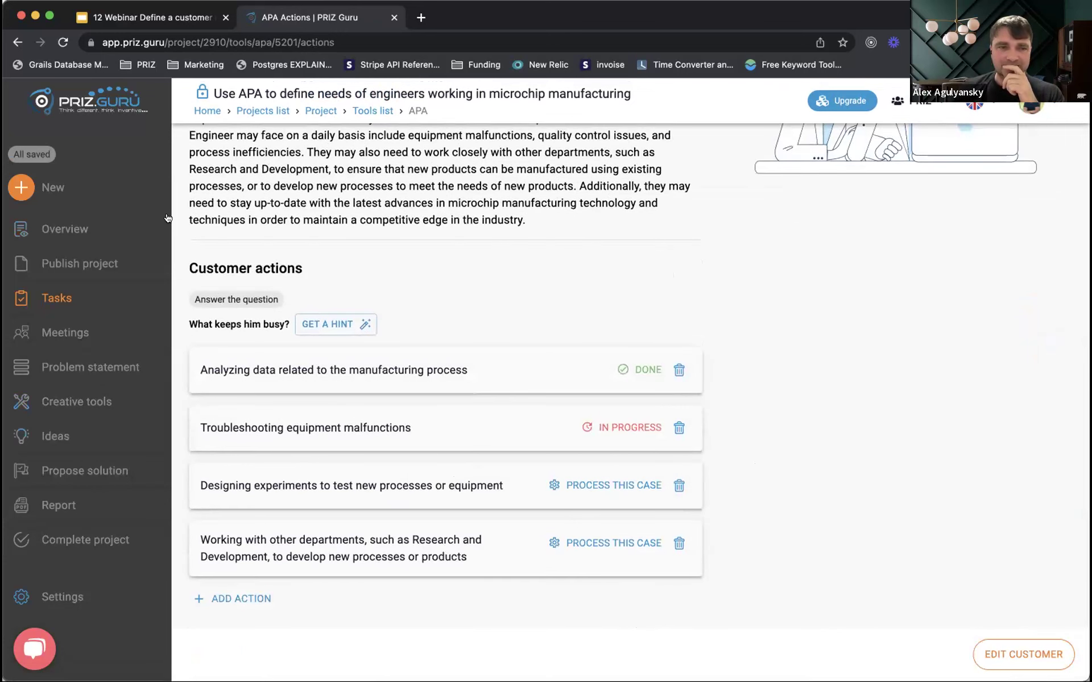
Open the Action Preventing Action entry dated Jun 15 2023 and review its customer definition and customer actions
left_click(67, 399)
left_click(340, 222)
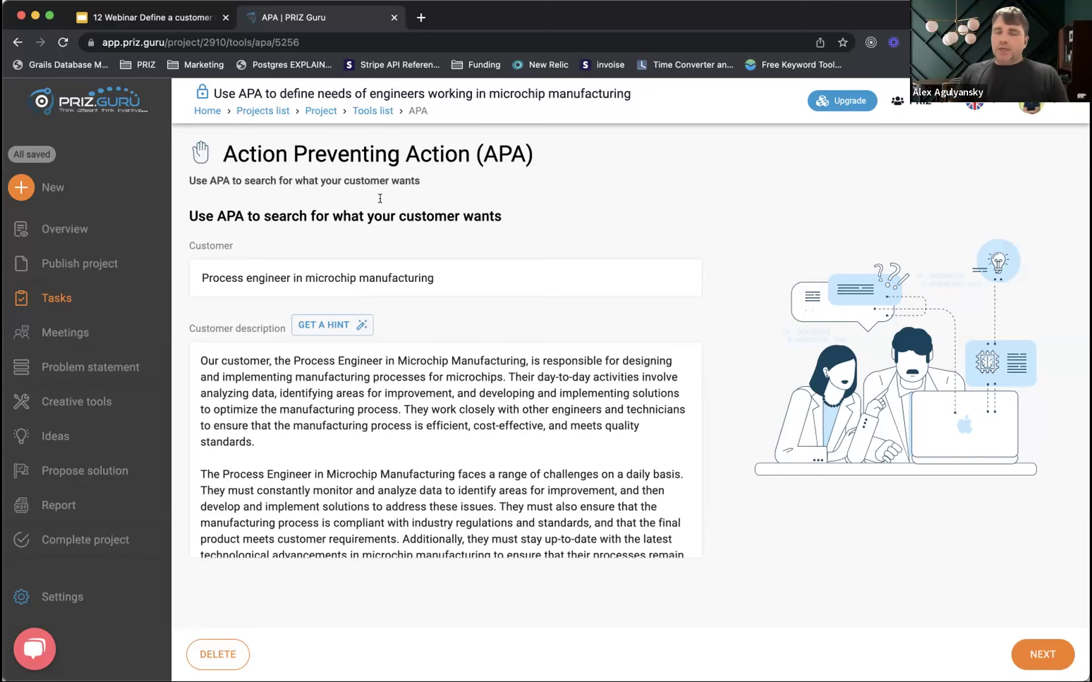
left_click(1042, 657)
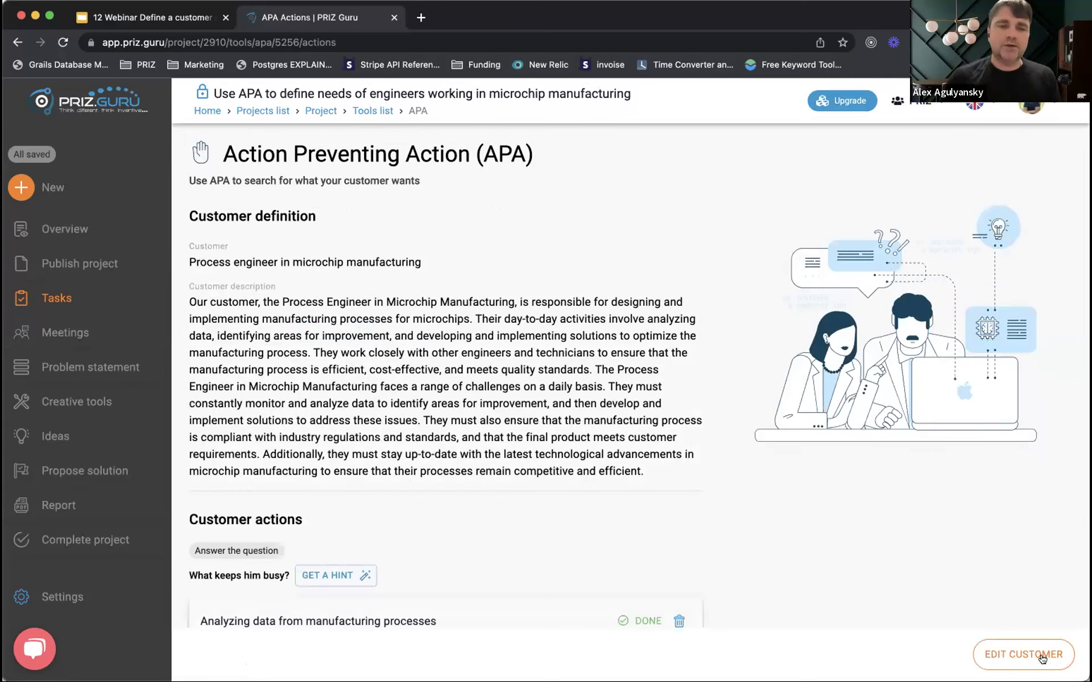
scroll(821, 424, "down", 6)
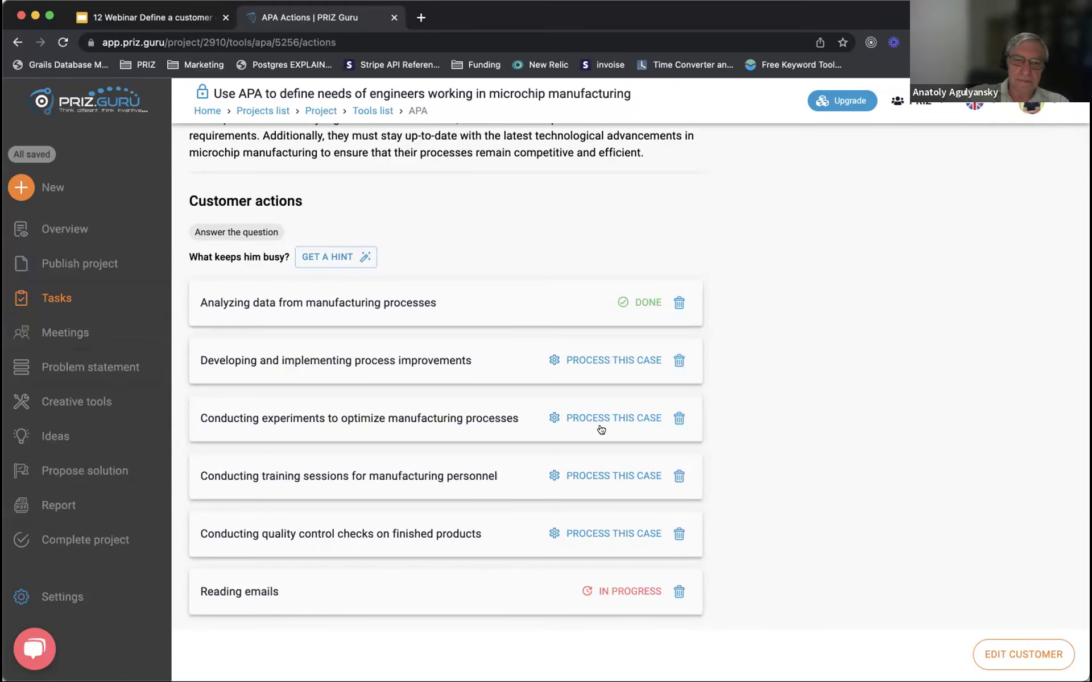
Switch to the webinar presentation in Google Slides and show the contact slide, number 15
left_click(105, 11)
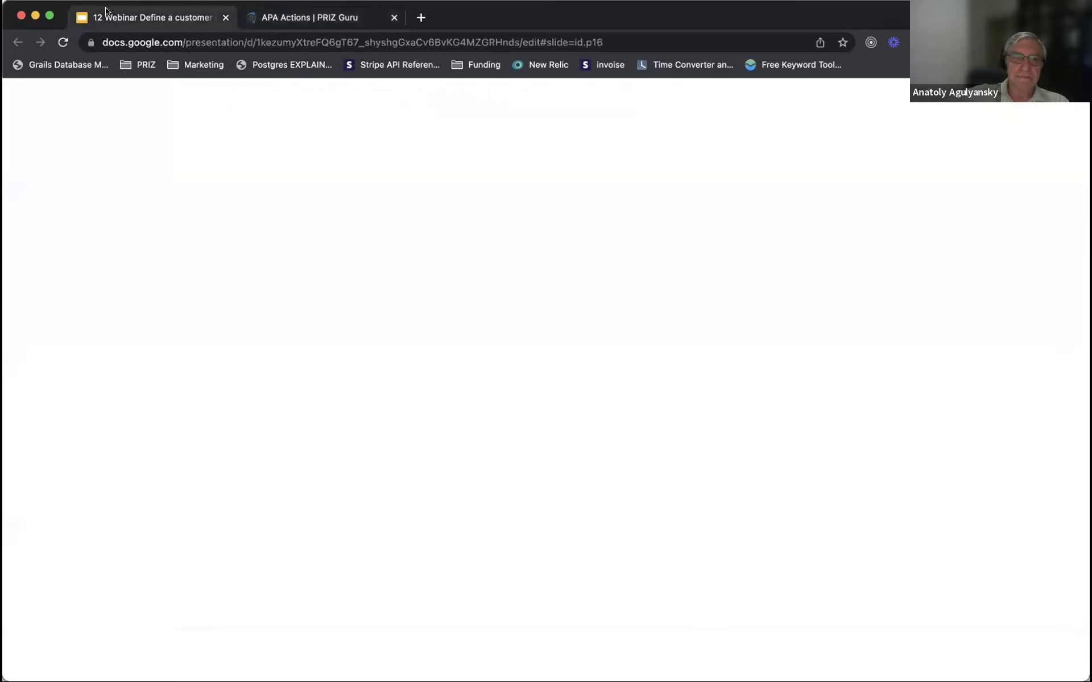
scroll(112, 386, "down", 2)
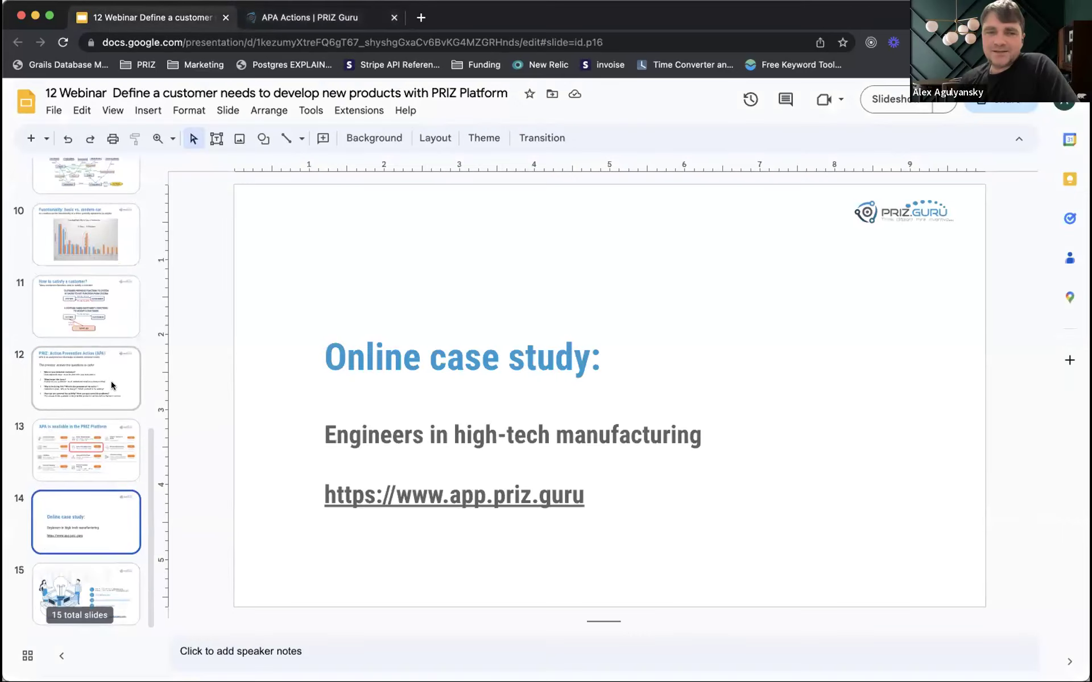
left_click(100, 566)
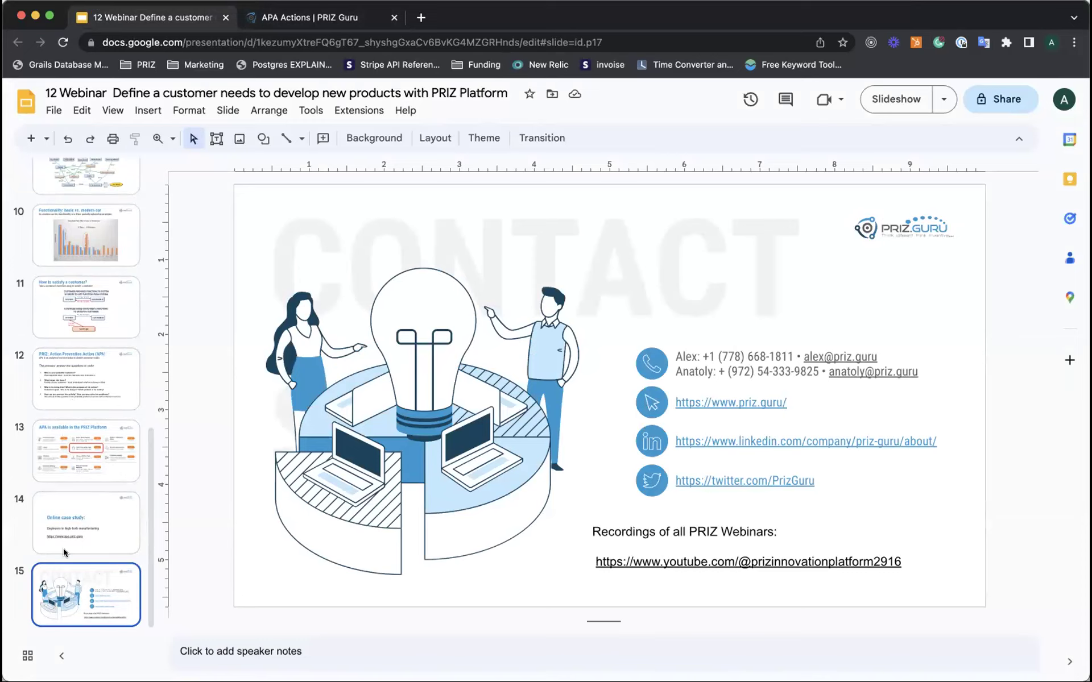
Switch to the PRIZ Guru platform and view the upgrade plans for the PRIZ Team workspace
left_click(294, 18)
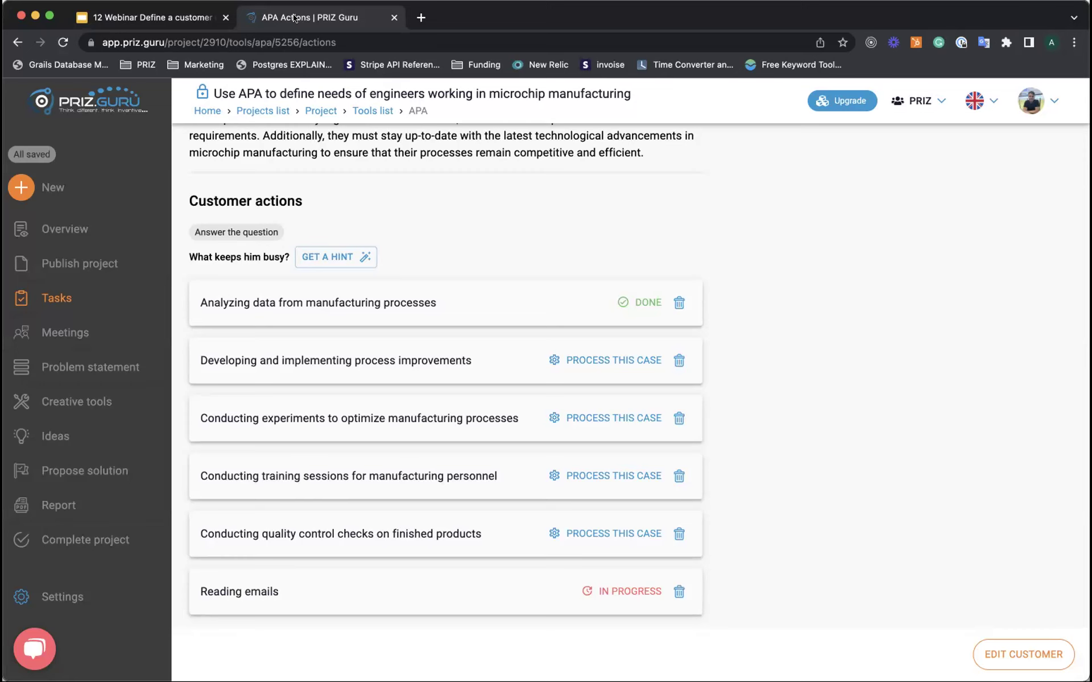
left_click(852, 98)
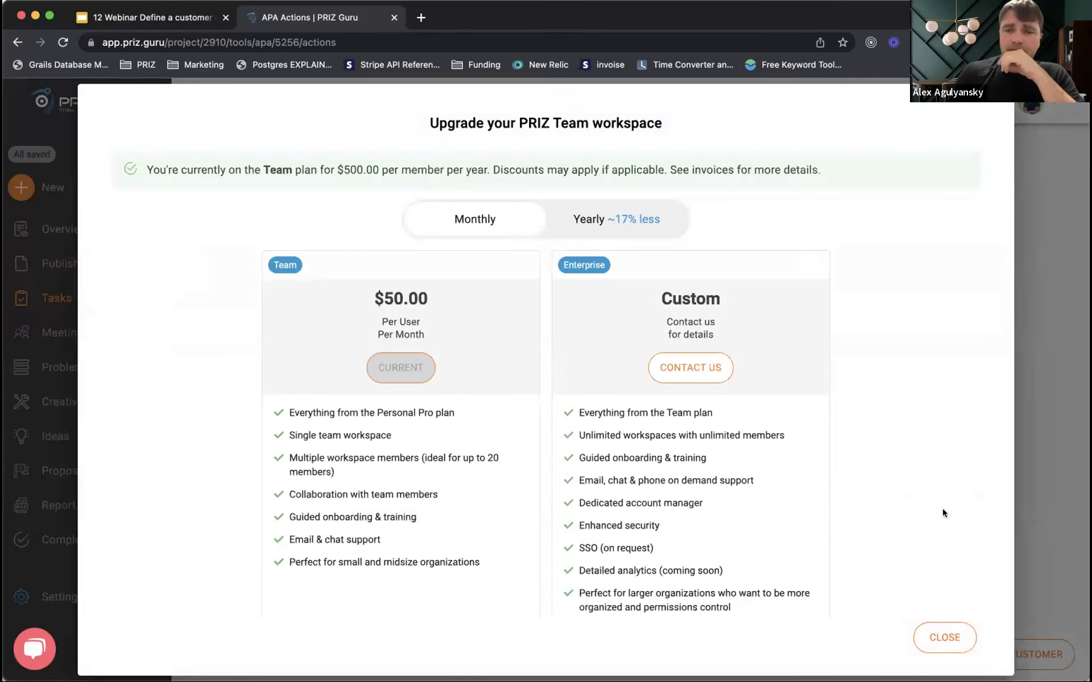
left_click(945, 638)
Switch to the Personal workspace and show its upgrade plans starting with the free Personal plan
left_click(932, 110)
left_click(908, 195)
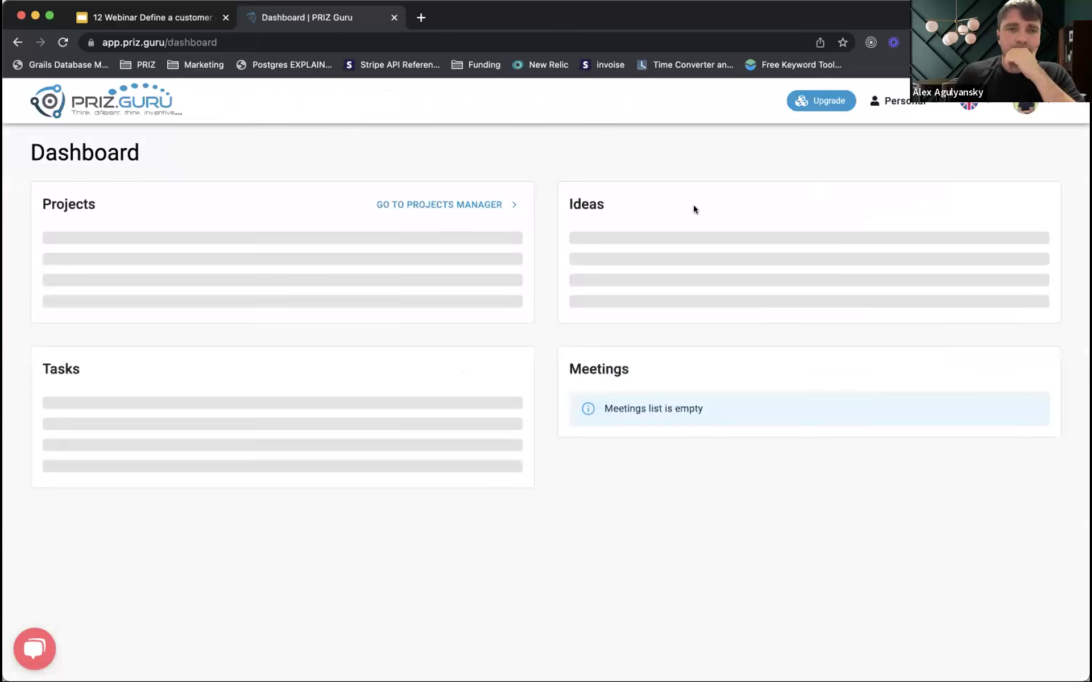
left_click(821, 100)
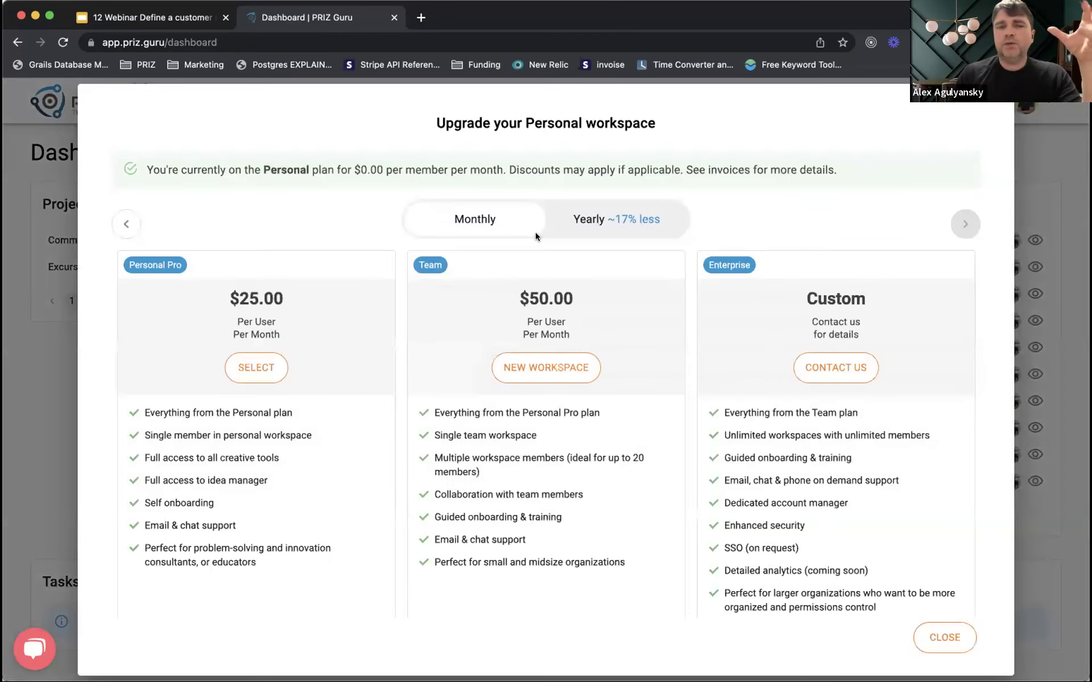
left_click(125, 231)
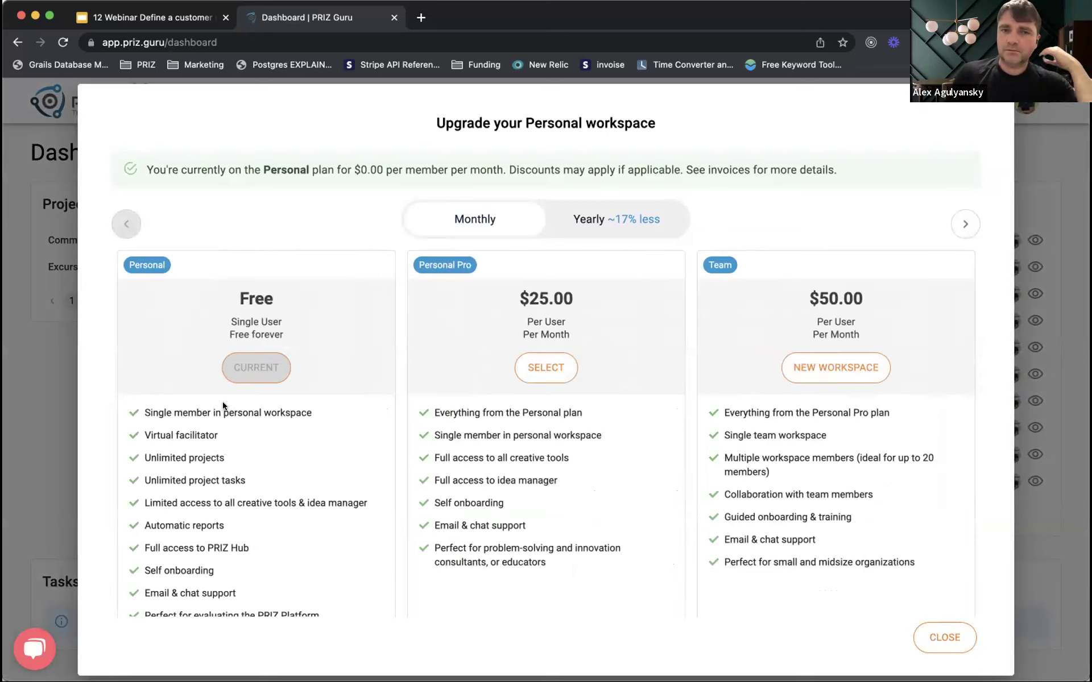
Examine the plans features comparison table for the Personal plan's creative tool limits, including Process Functional Modeling, and close the upgrade plans
scroll(223, 405, "down", 5)
scroll(223, 405, "down", 4)
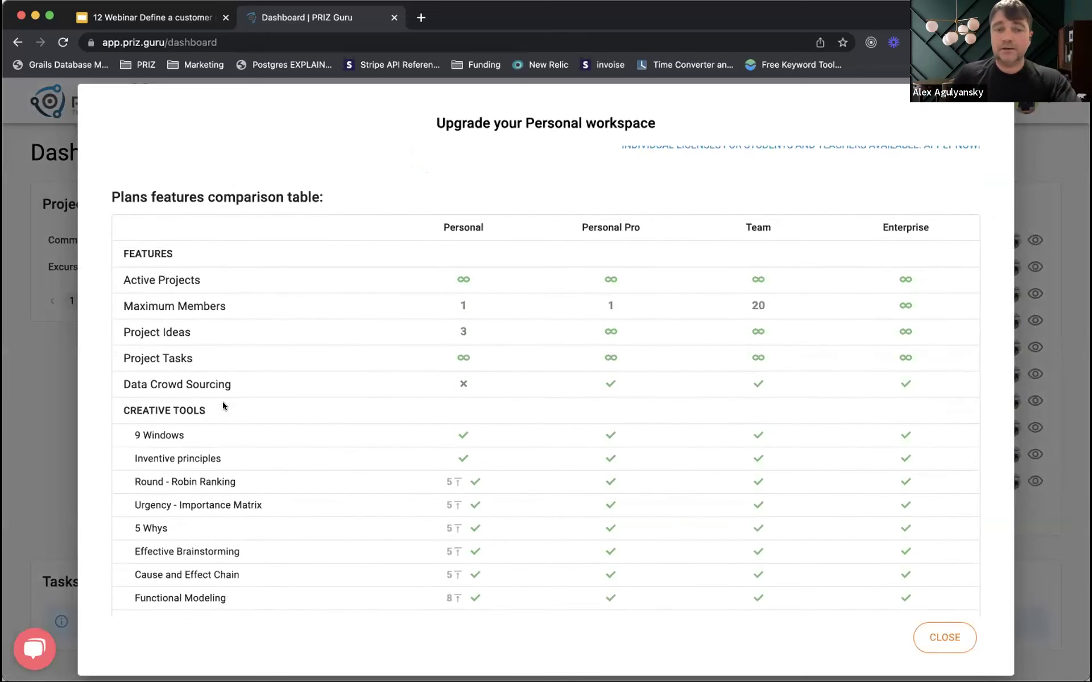
scroll(400, 452, "down", 2)
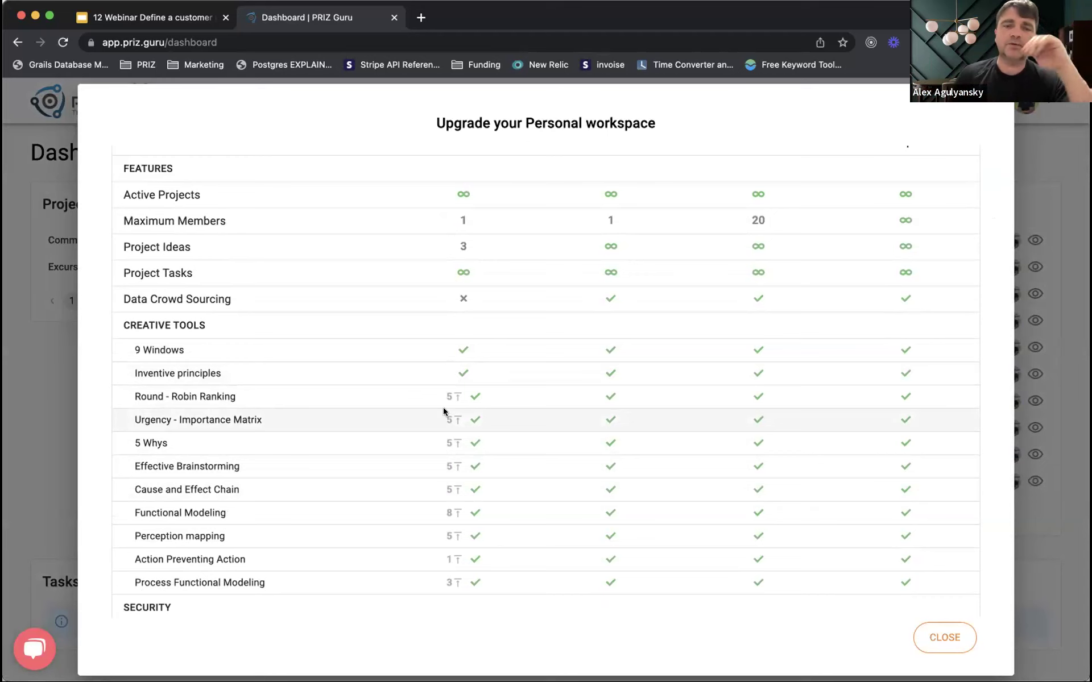
scroll(450, 434, "down", 2)
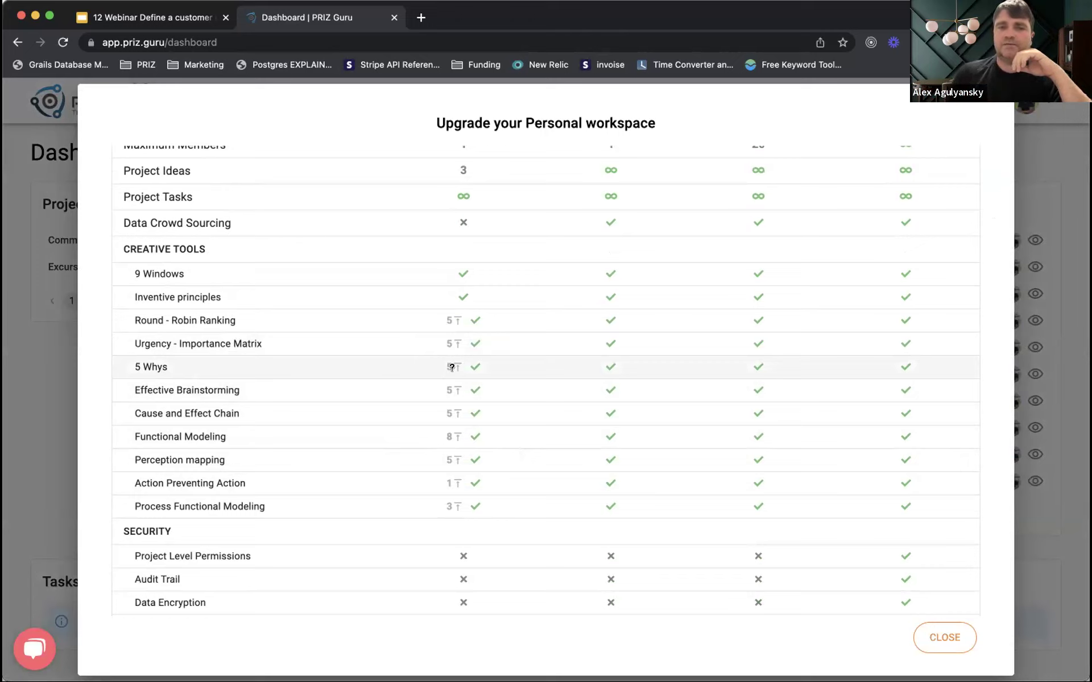
mouse_move(452, 368)
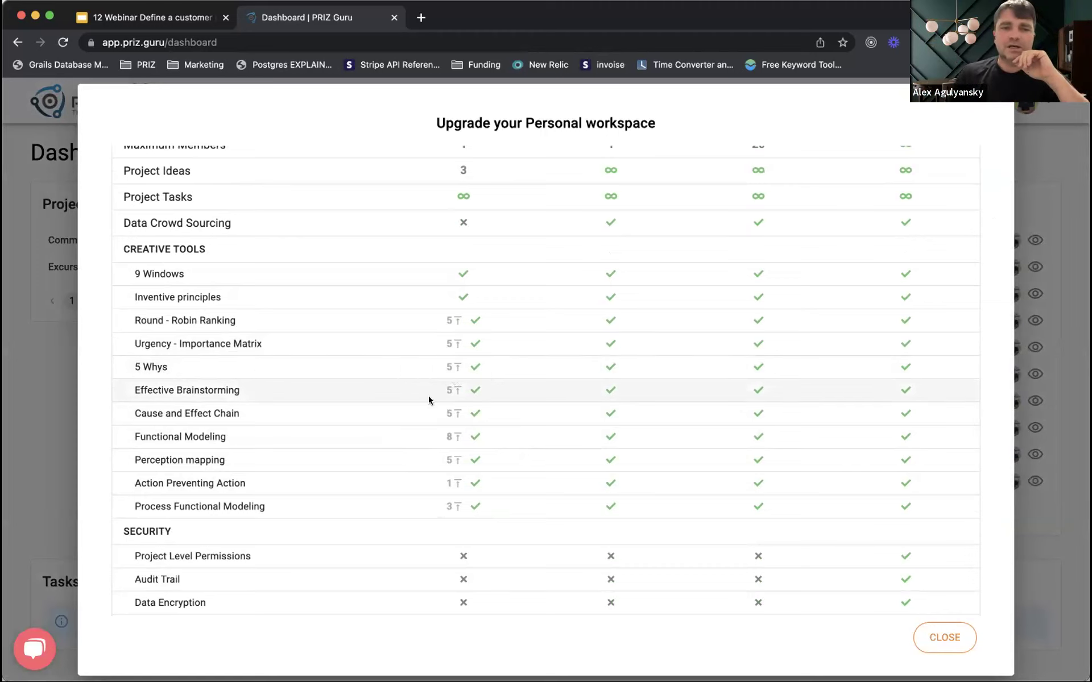
mouse_move(446, 455)
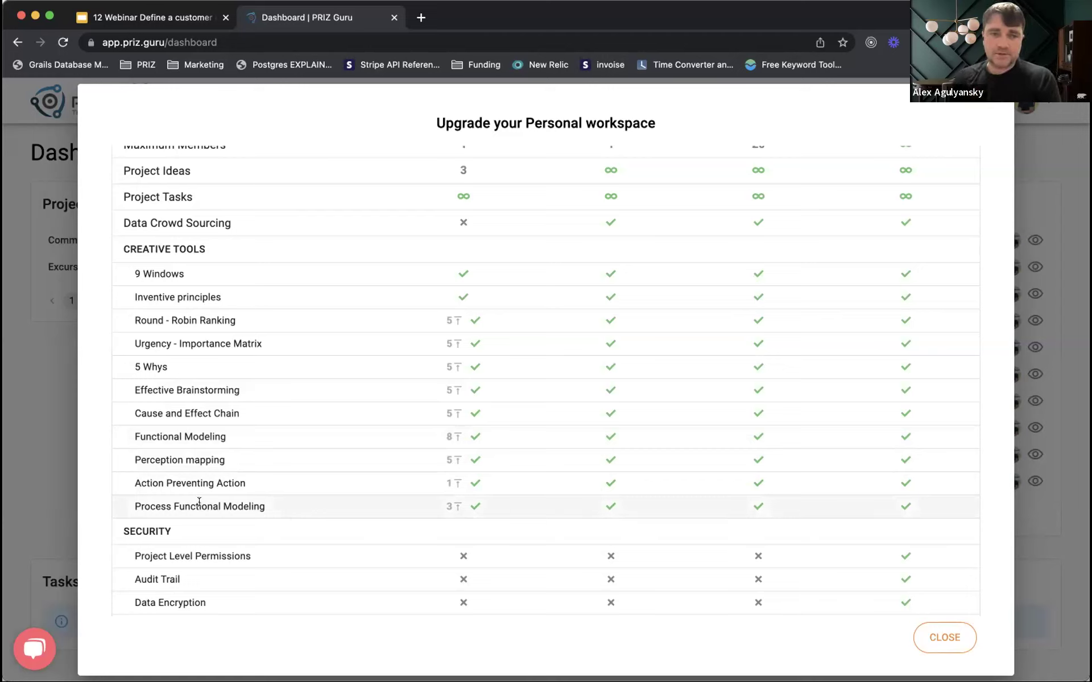
left_click_drag(137, 505, 297, 507)
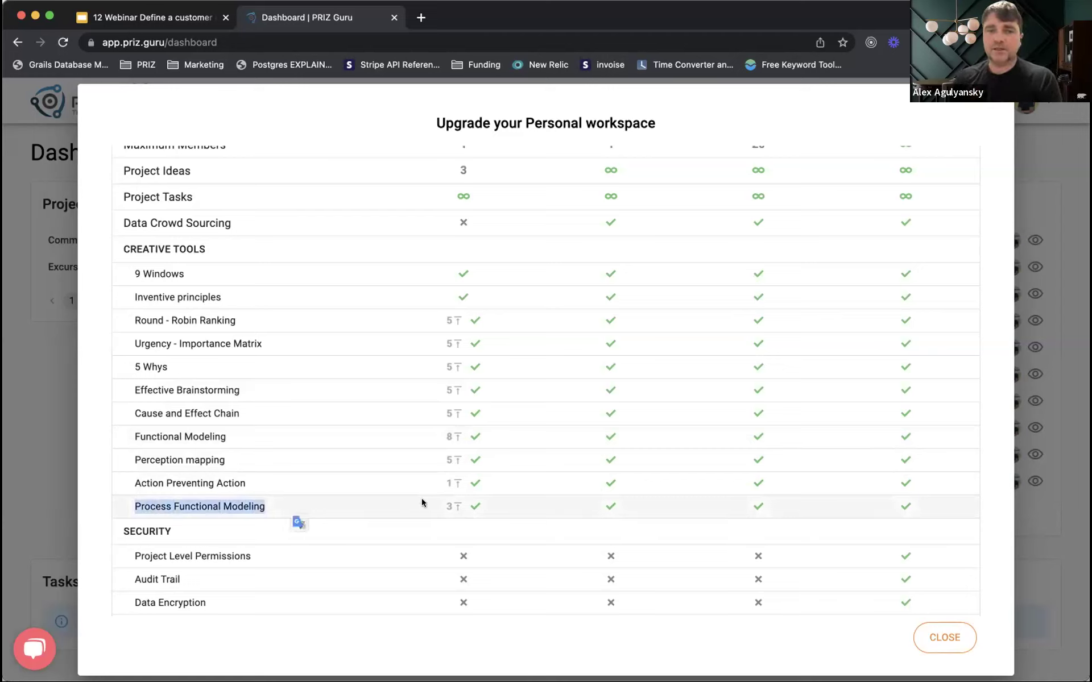
mouse_move(450, 503)
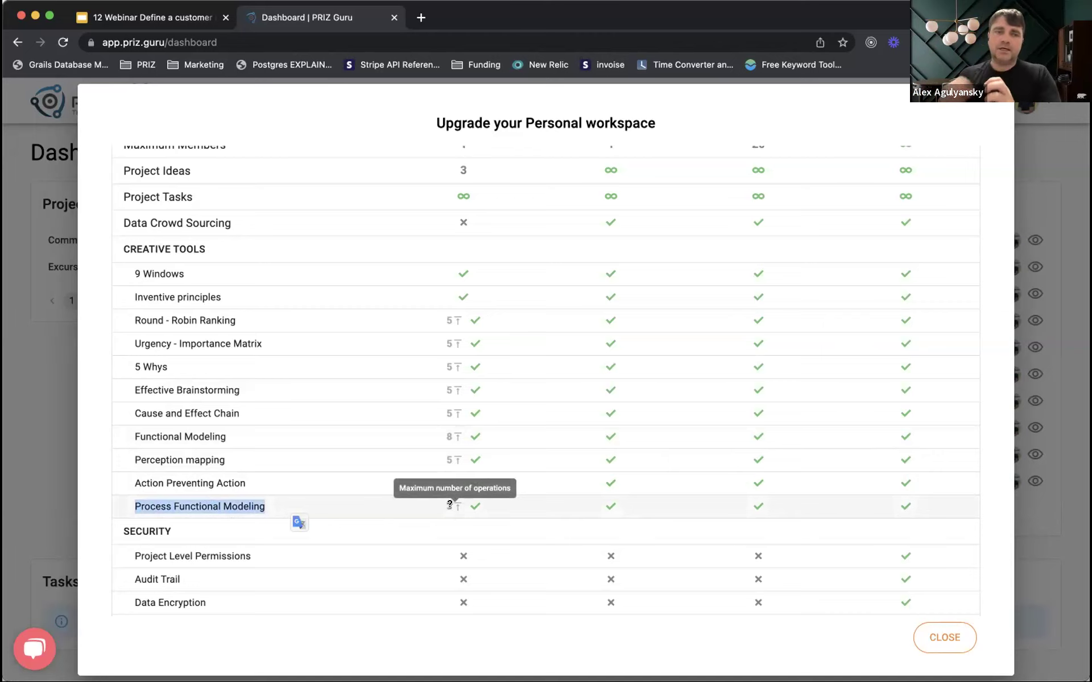
mouse_move(448, 432)
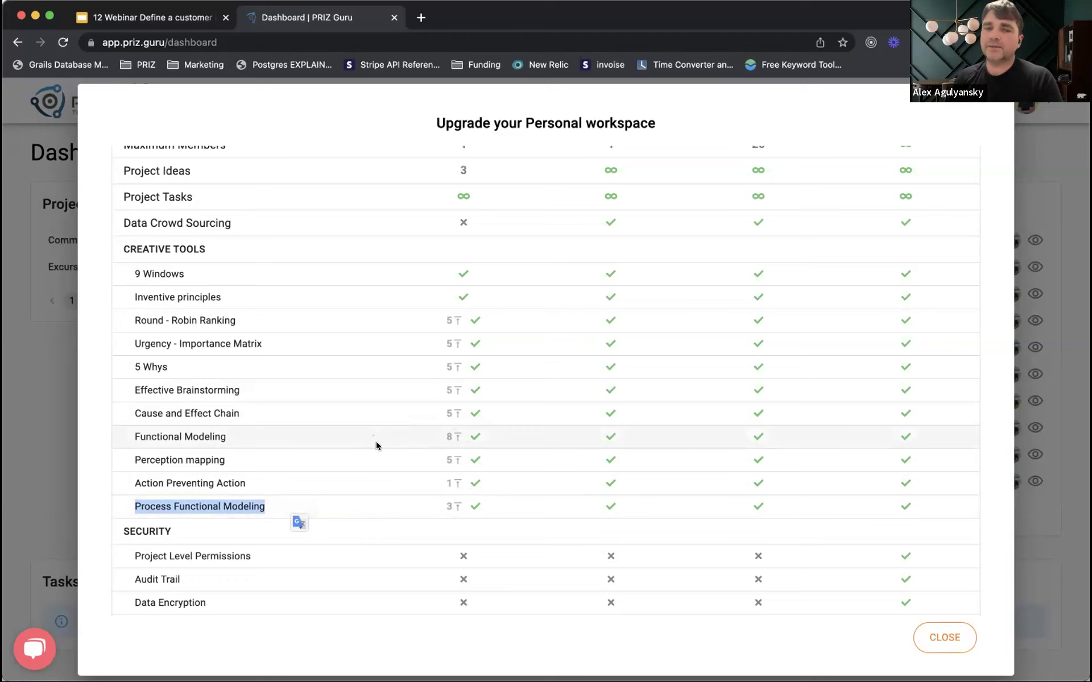
scroll(373, 492, "up", 8)
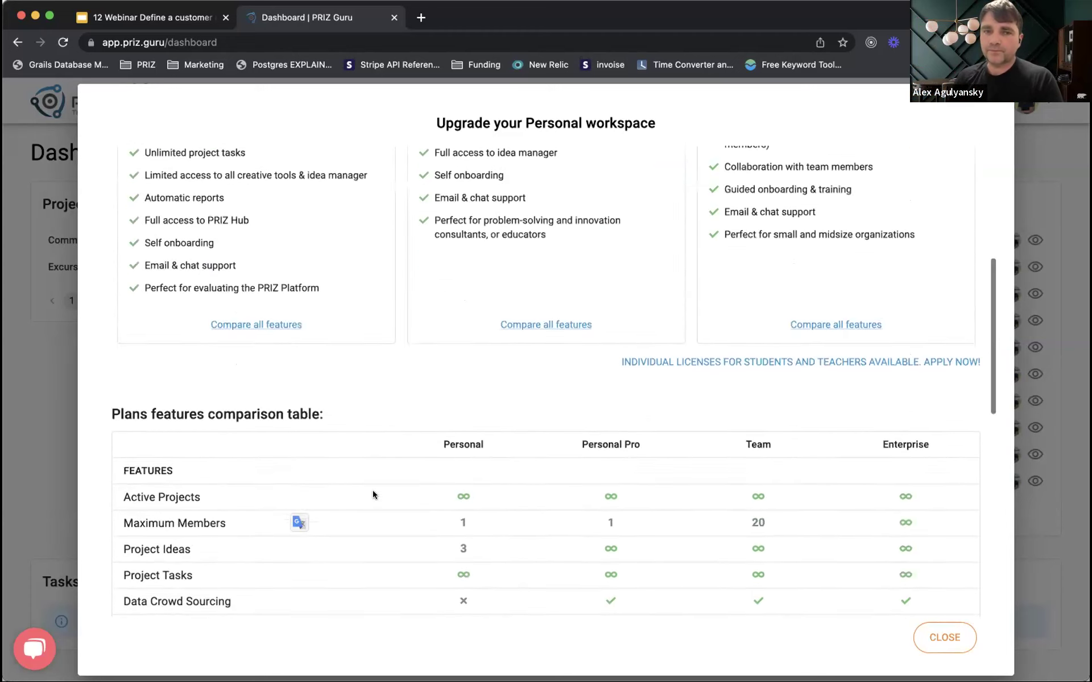
scroll(373, 490, "up", 5)
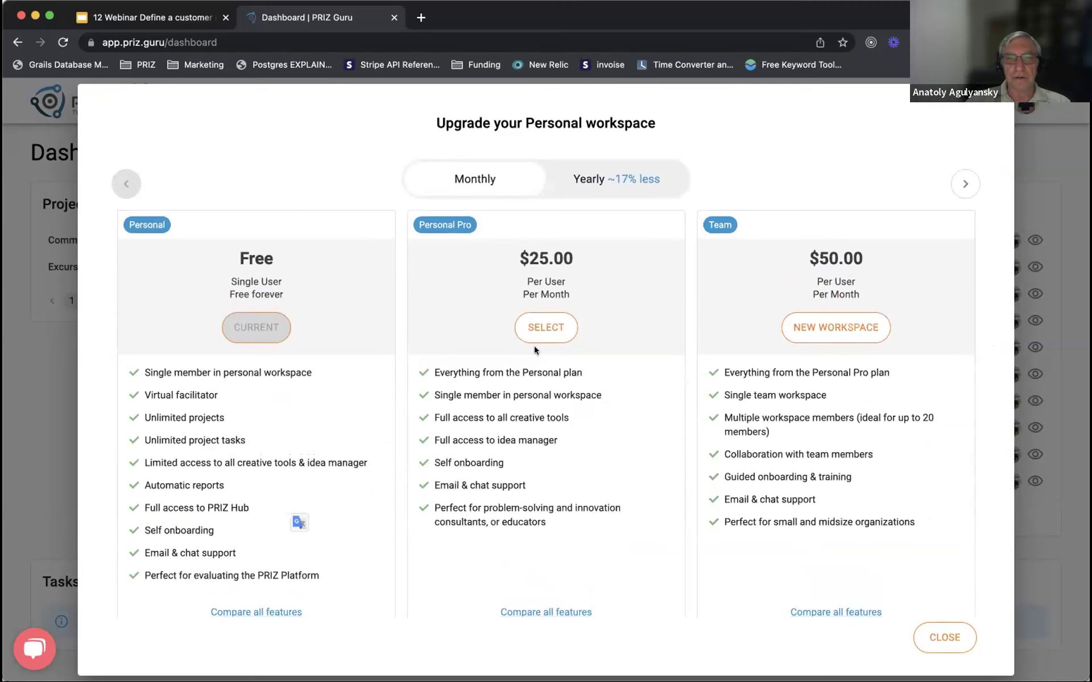
left_click(937, 634)
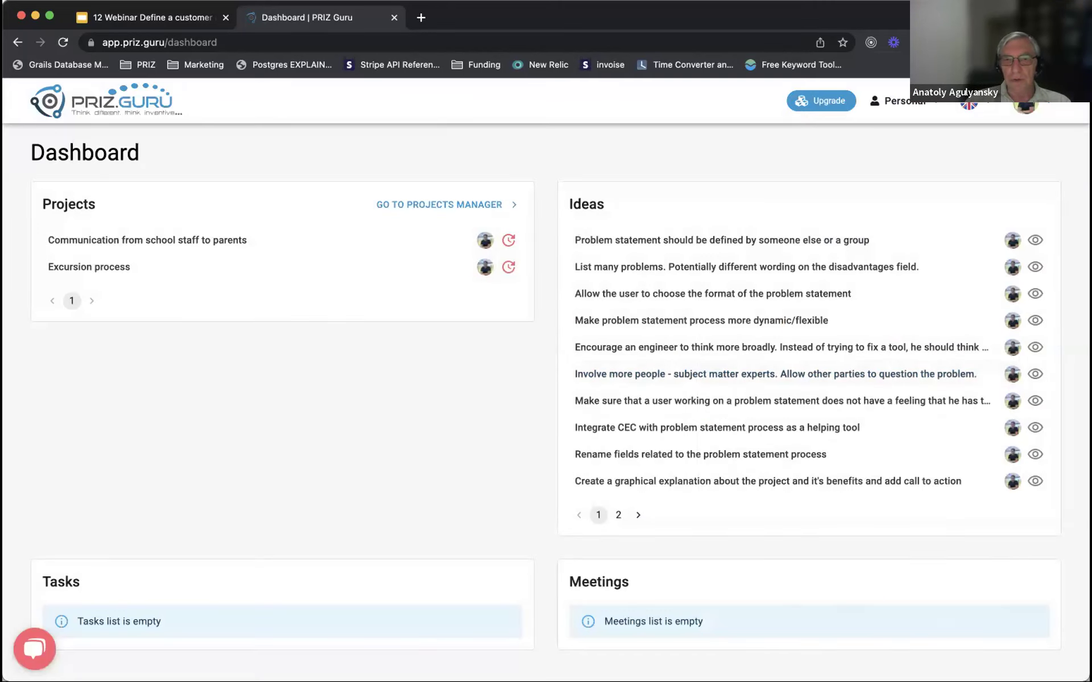
Return to the PRIZ workspace and open the creative tools of the microchip manufacturing APA project
left_click(904, 100)
left_click(890, 217)
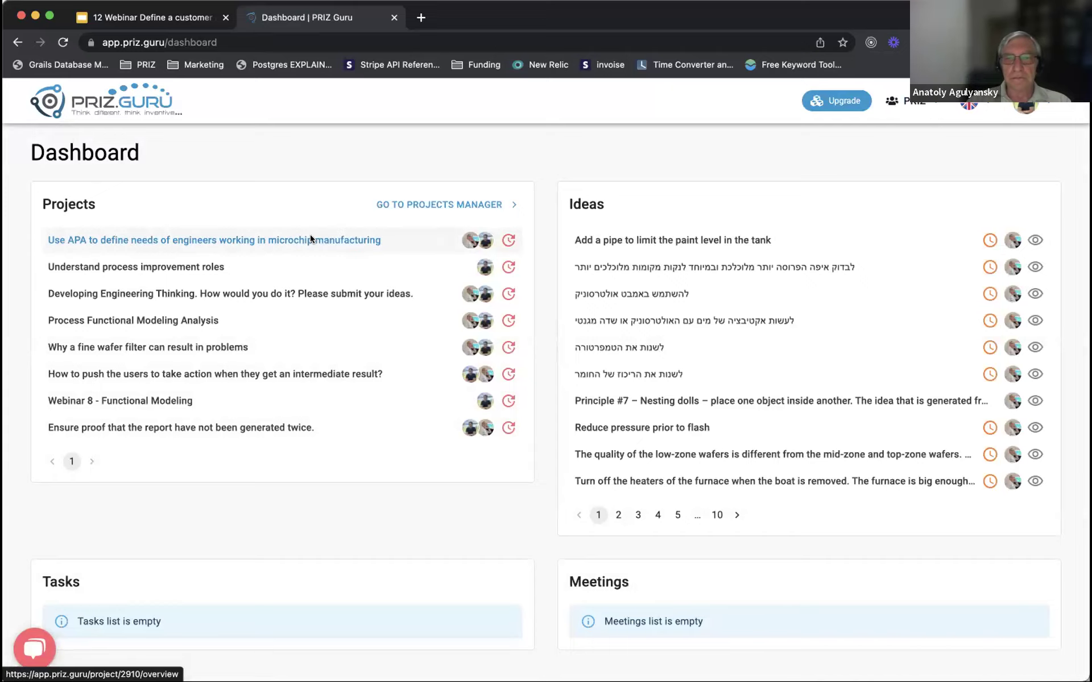
left_click(309, 235)
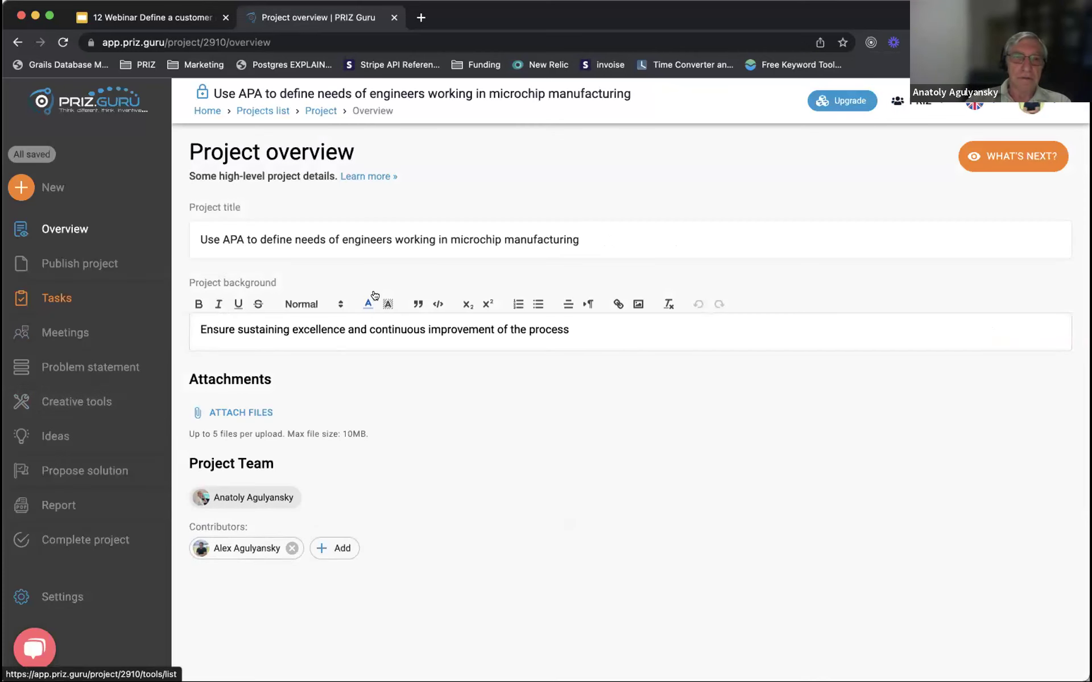
left_click(98, 418)
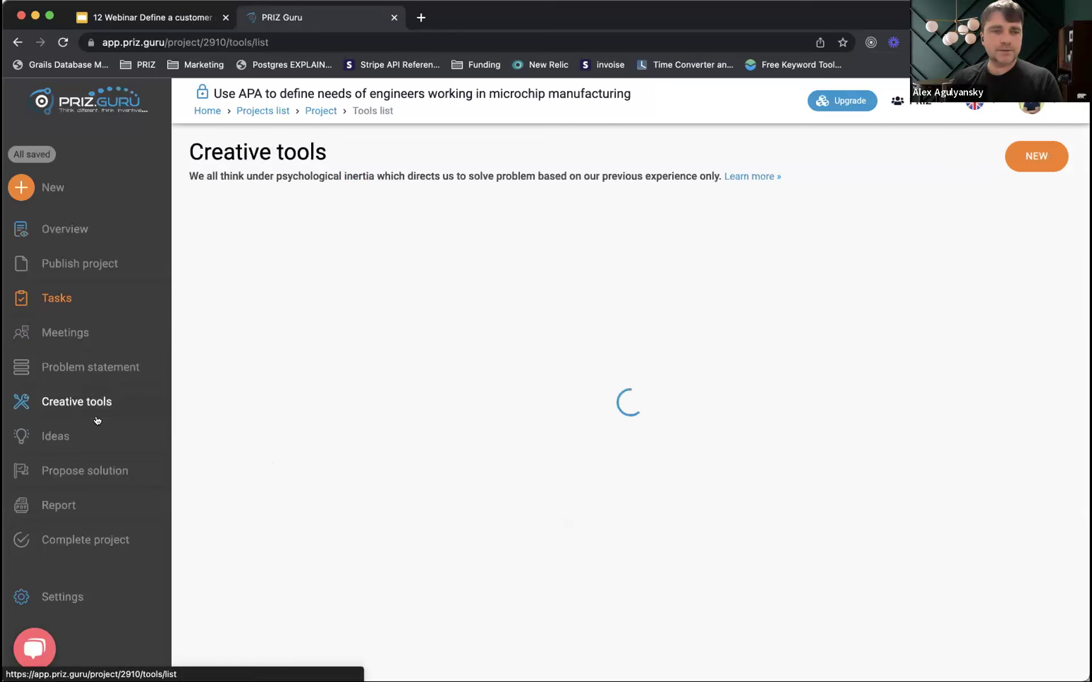
View the selection of available creative tools, check the Action Preventing Action entry dated Jun 15 2023, and return to the project's tools list
left_click(1009, 165)
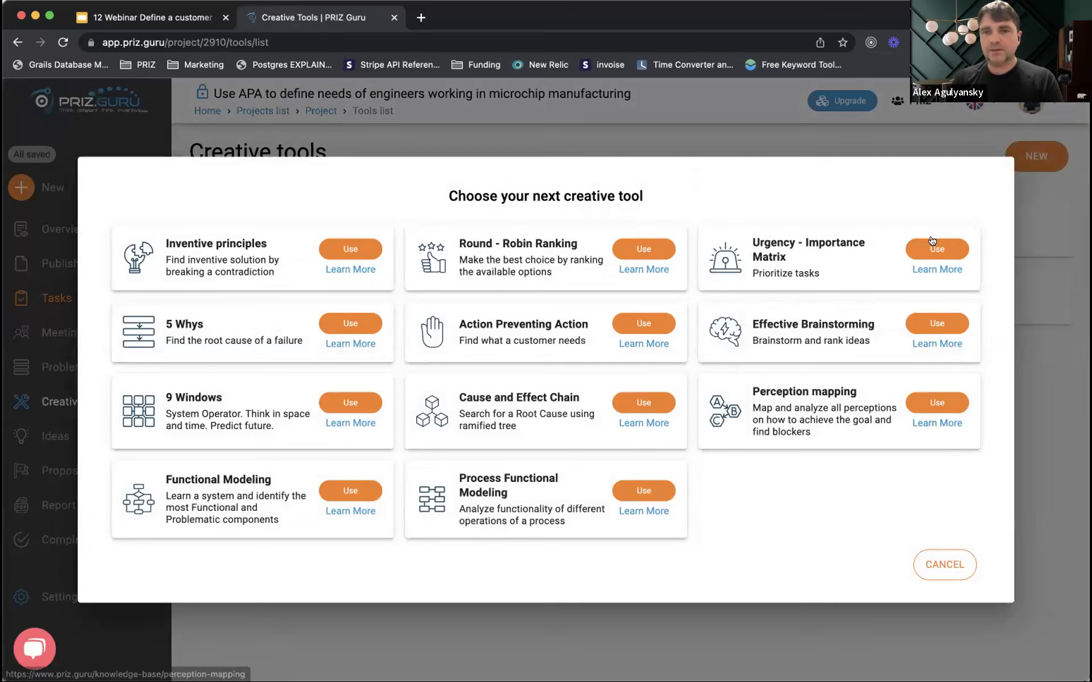
left_click(938, 564)
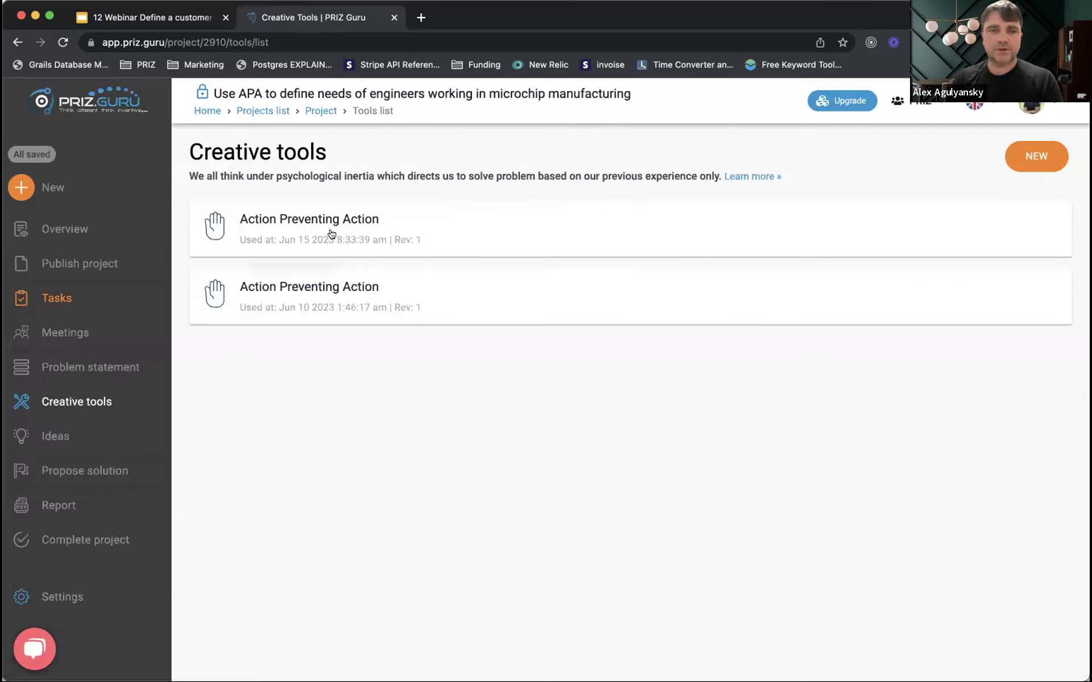
left_click(333, 223)
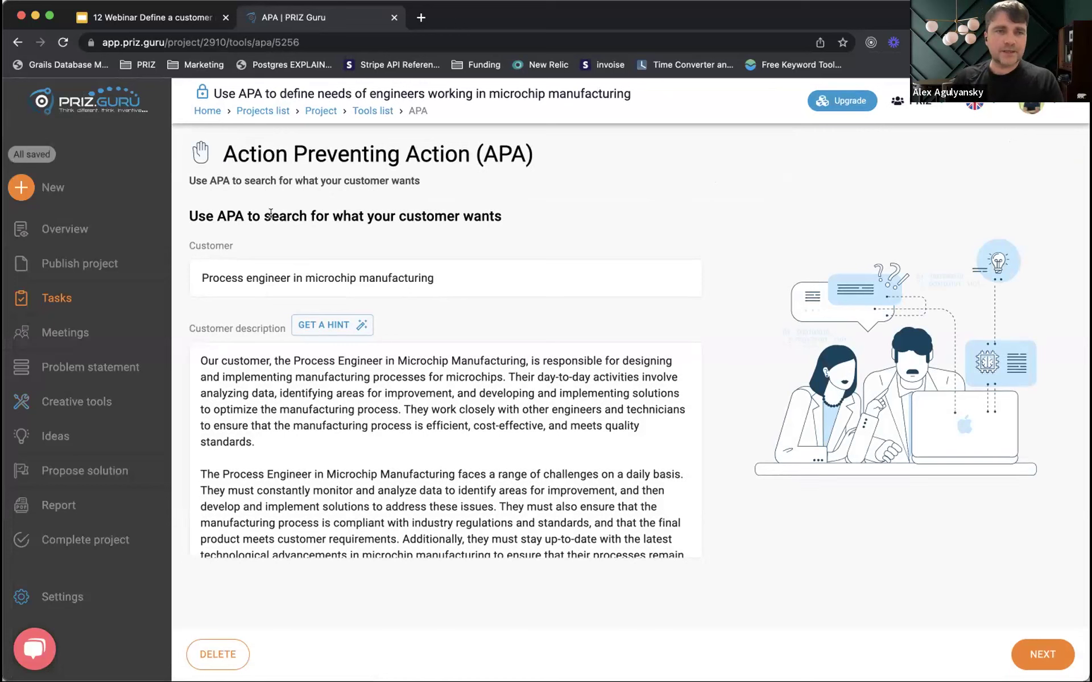
left_click(371, 111)
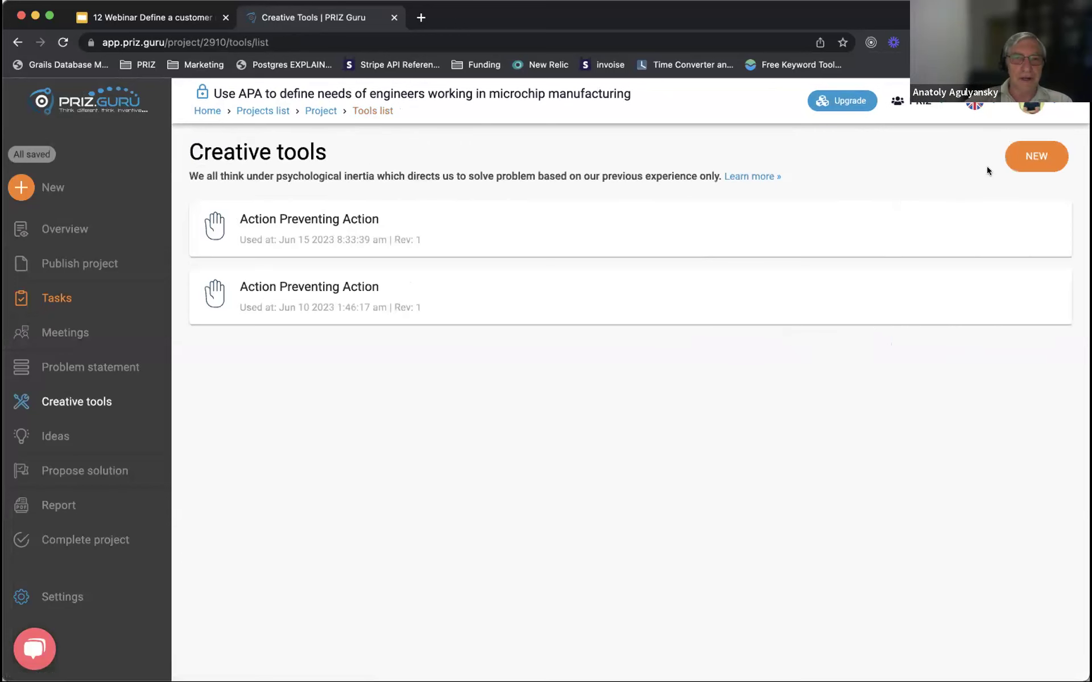
Open the knowledge base article on Action Preventing Action from the creative tool selection and skim its instructions
left_click(1032, 159)
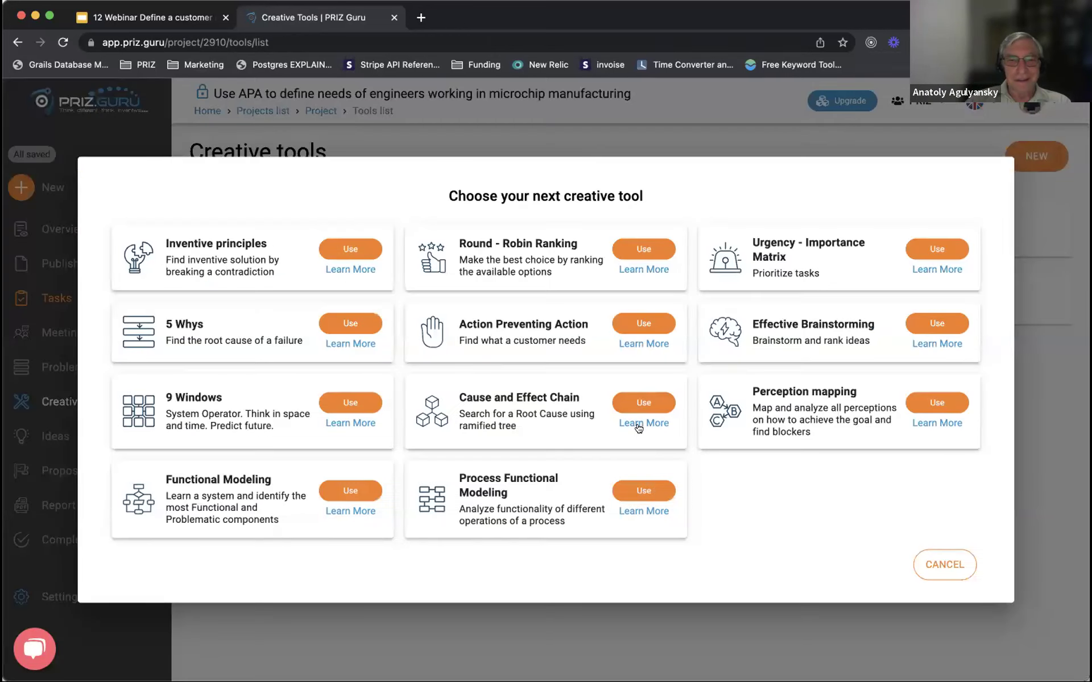
left_click(653, 344)
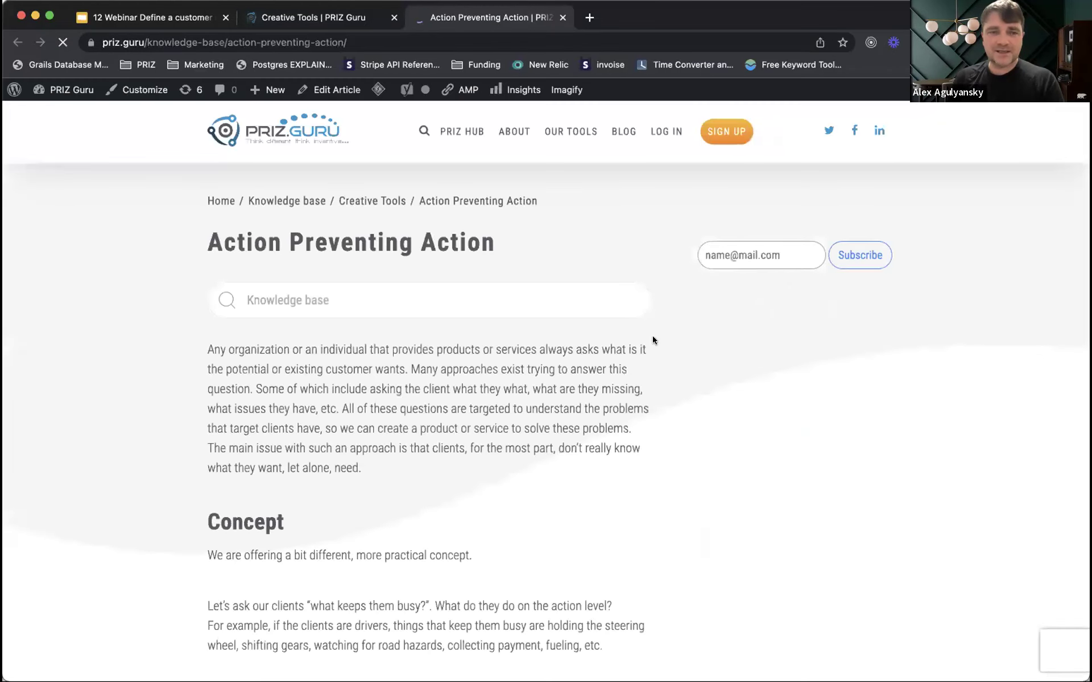
scroll(567, 333, "down", 20)
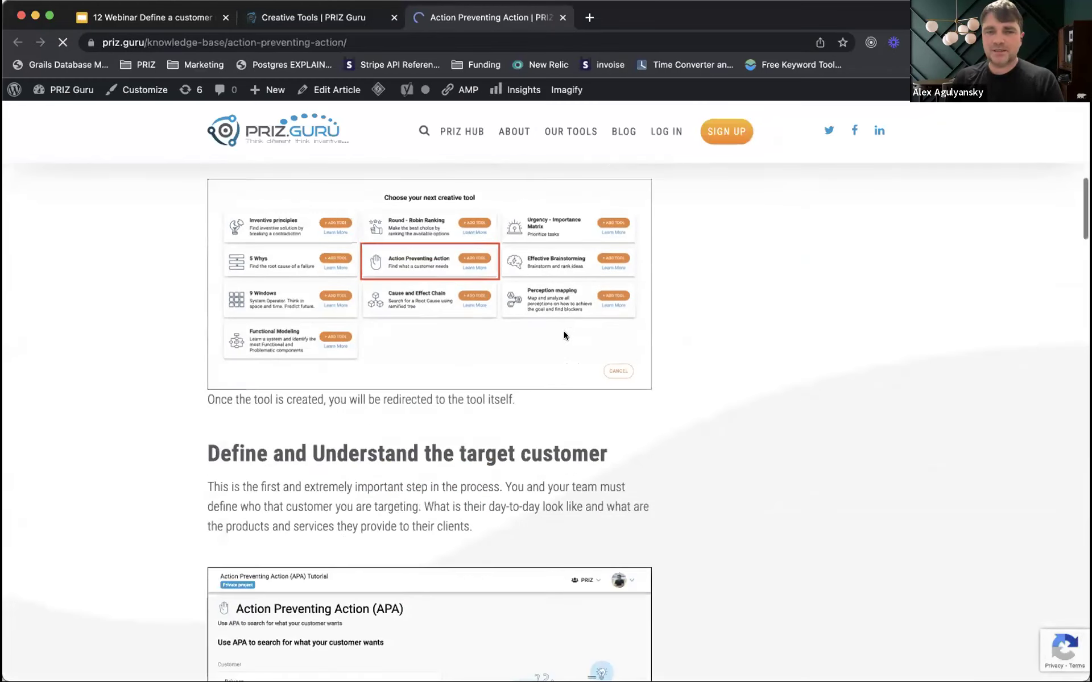
scroll(564, 331, "down", 15)
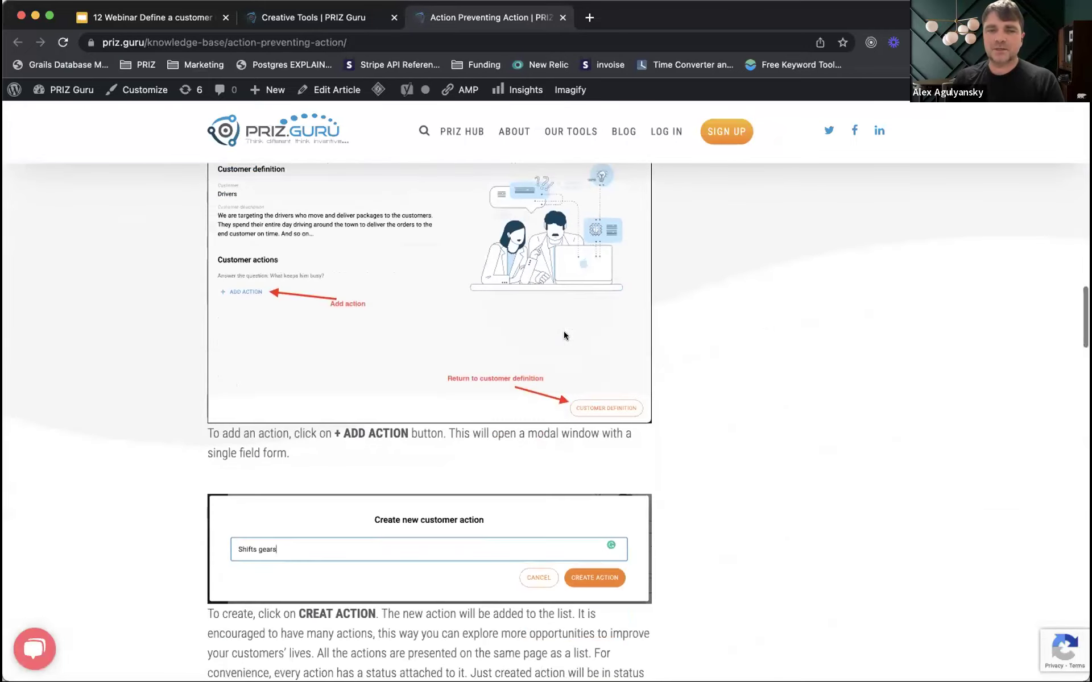
scroll(564, 331, "down", 5)
scroll(564, 331, "up", 20)
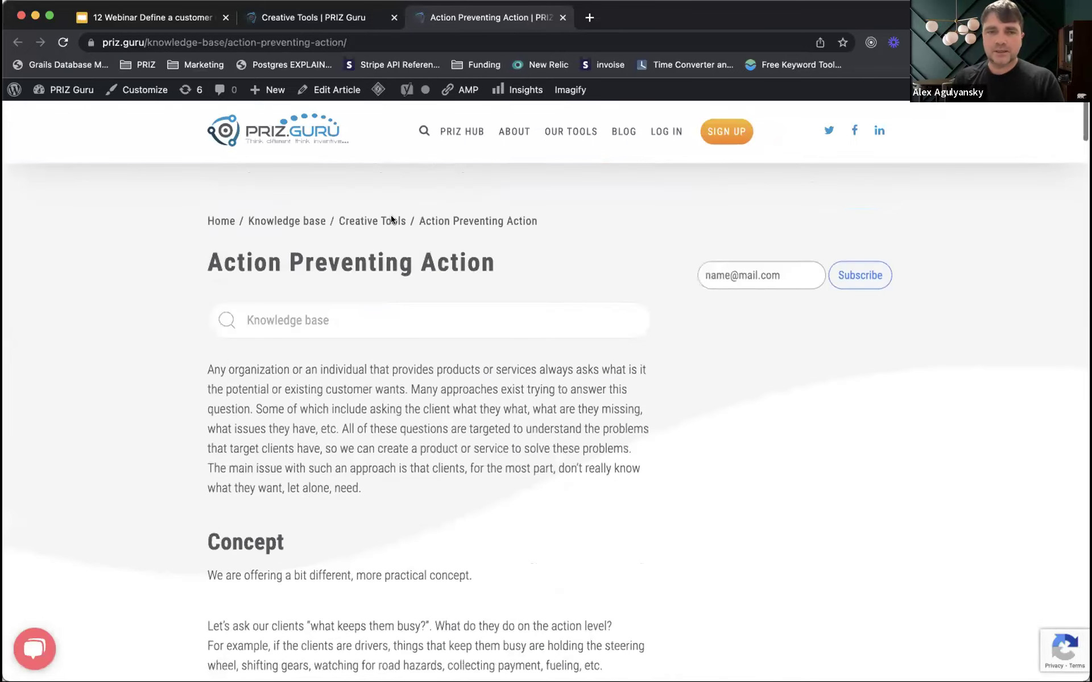
Open the Process Functional Modeling article from the knowledge base's Creative Tools category and skim it to the Canvas & controls section
left_click(370, 203)
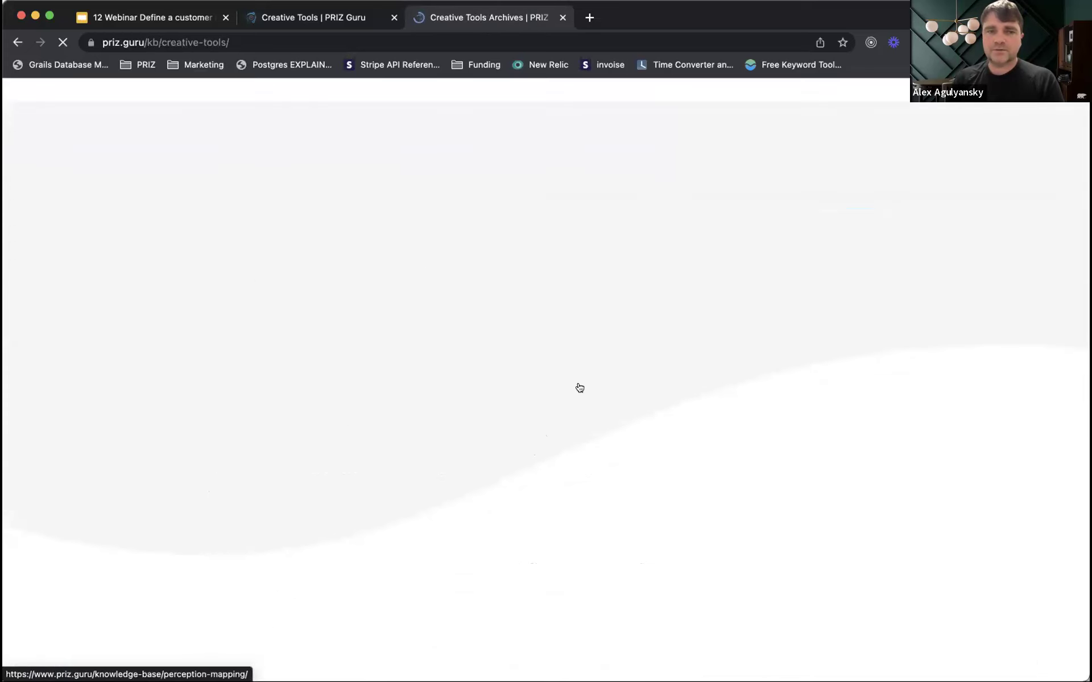
scroll(368, 384, "down", 3)
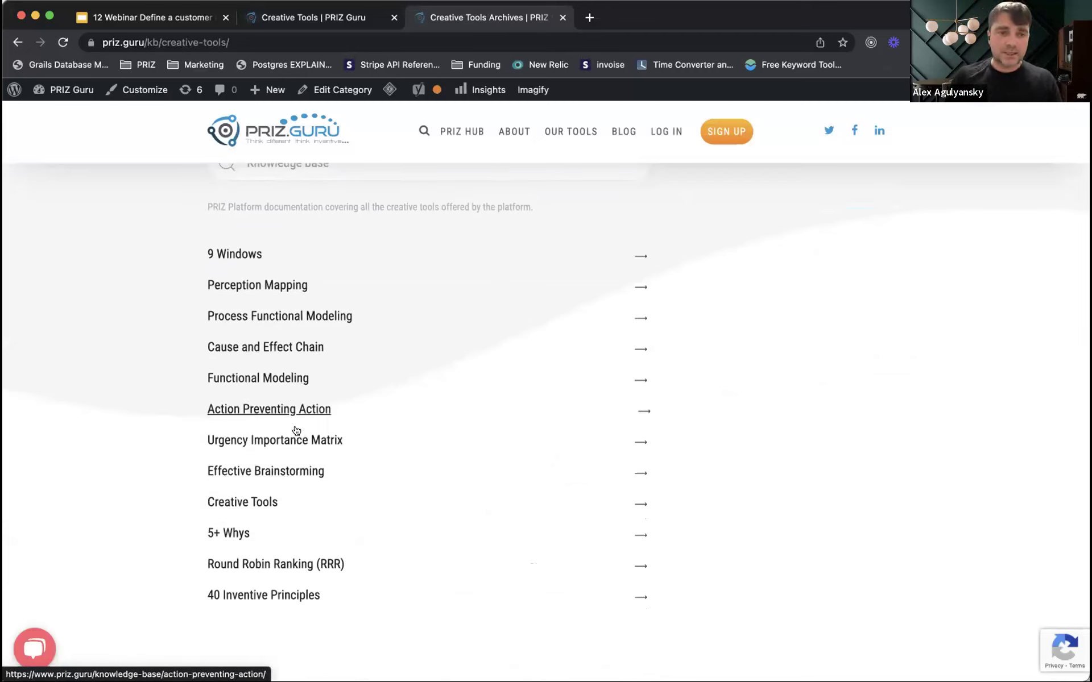
left_click(275, 315)
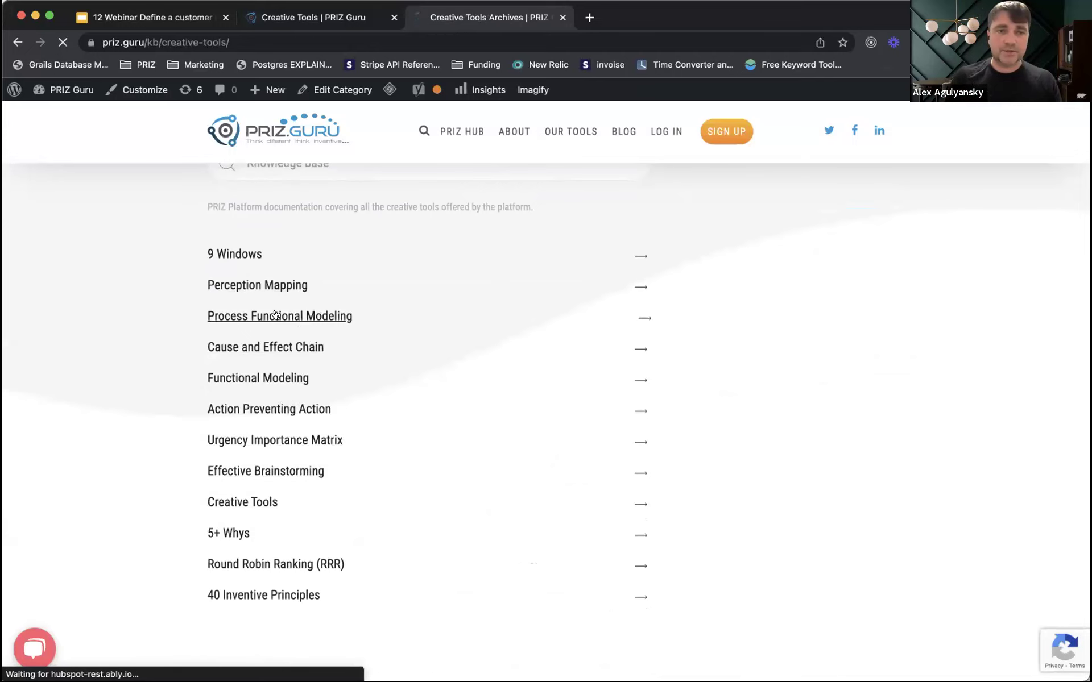
scroll(536, 374, "down", 15)
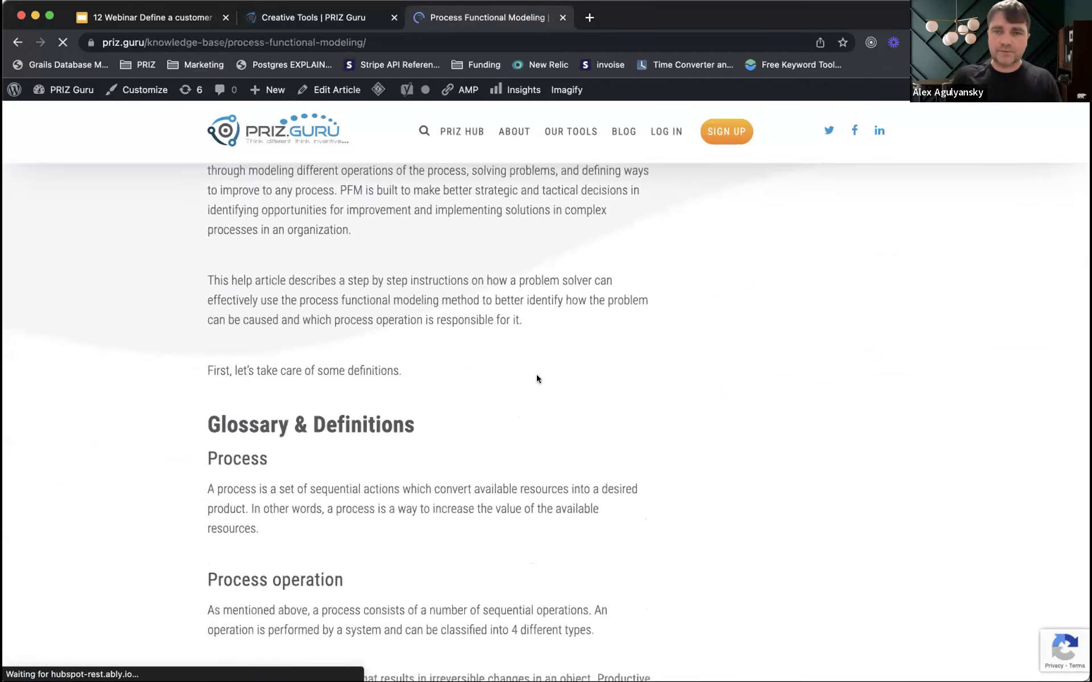
scroll(538, 378, "down", 15)
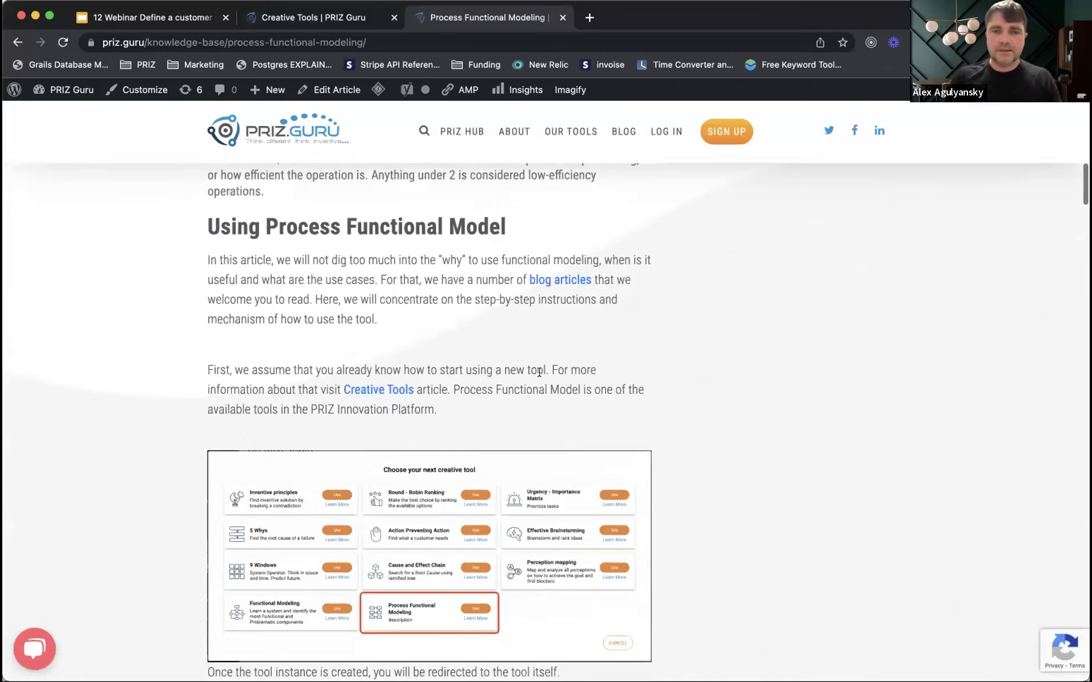
scroll(540, 373, "down", 10)
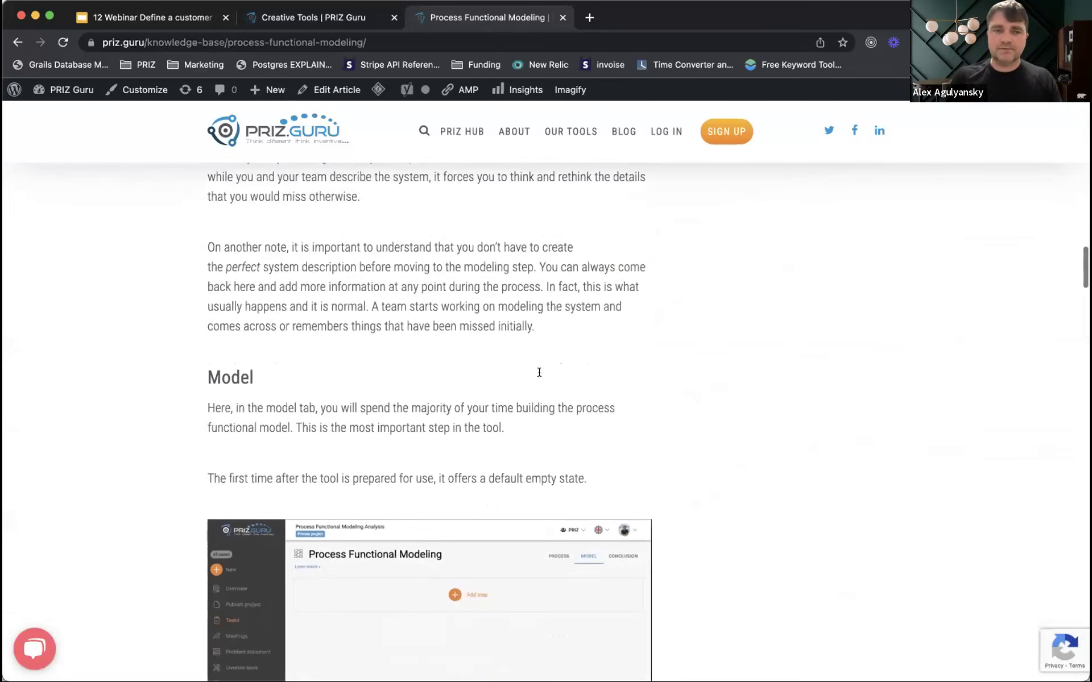
scroll(538, 374, "down", 10)
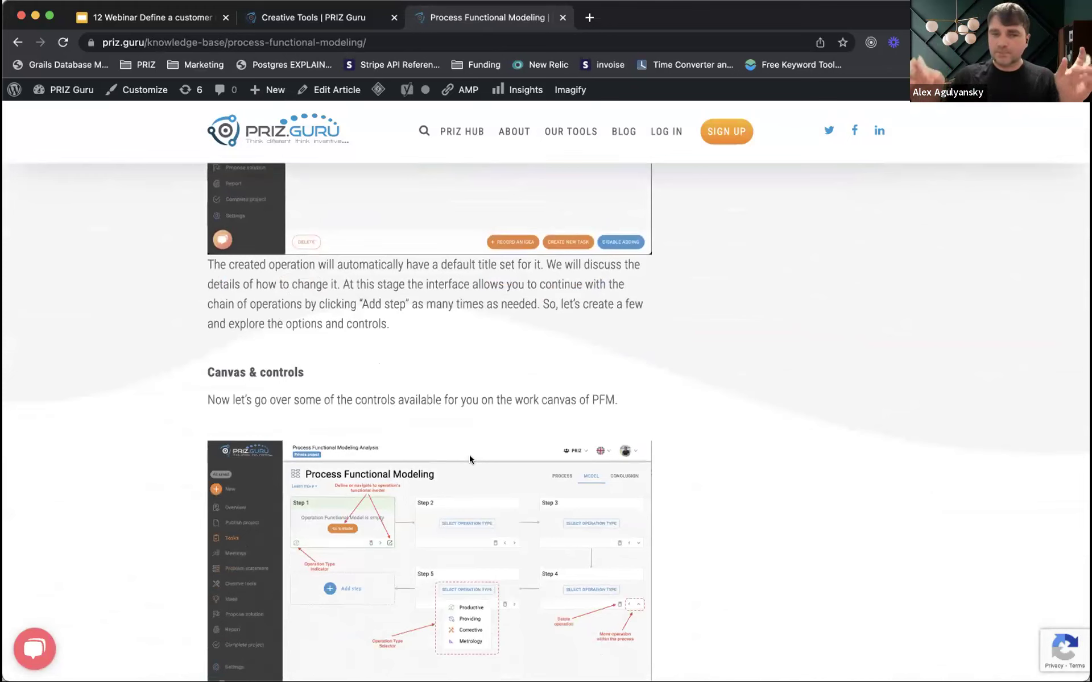
Skim the rest of the Process Functional Modeling article through the summary charts to the Conclusion section, and return to its beginning
scroll(480, 456, "down", 6)
scroll(484, 456, "down", 12)
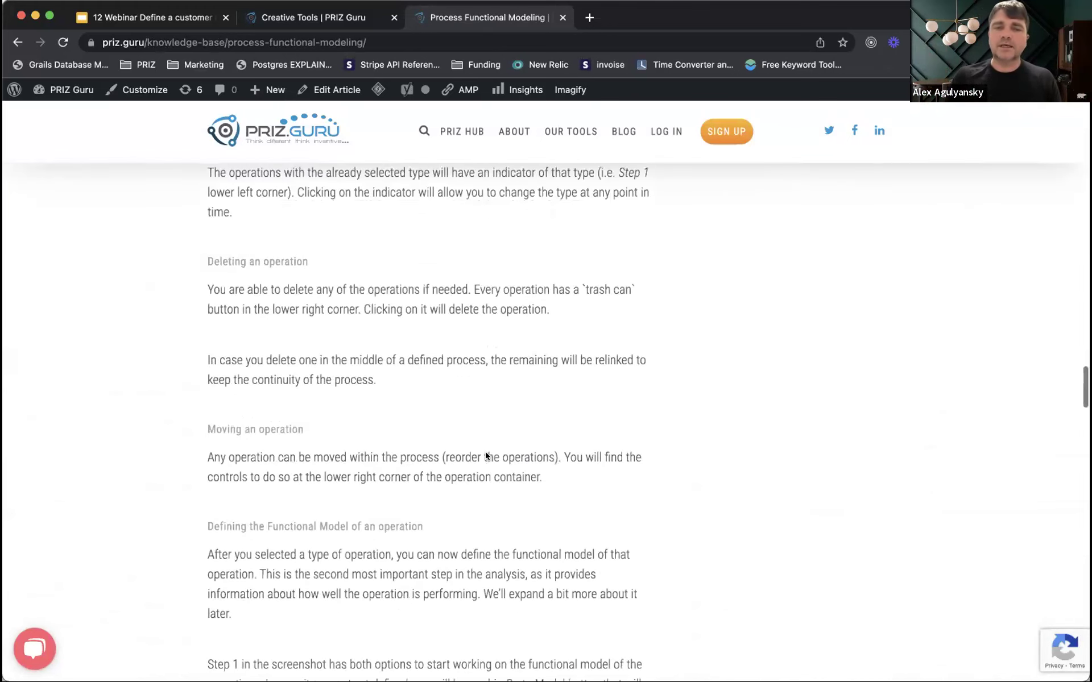
scroll(492, 456, "down", 15)
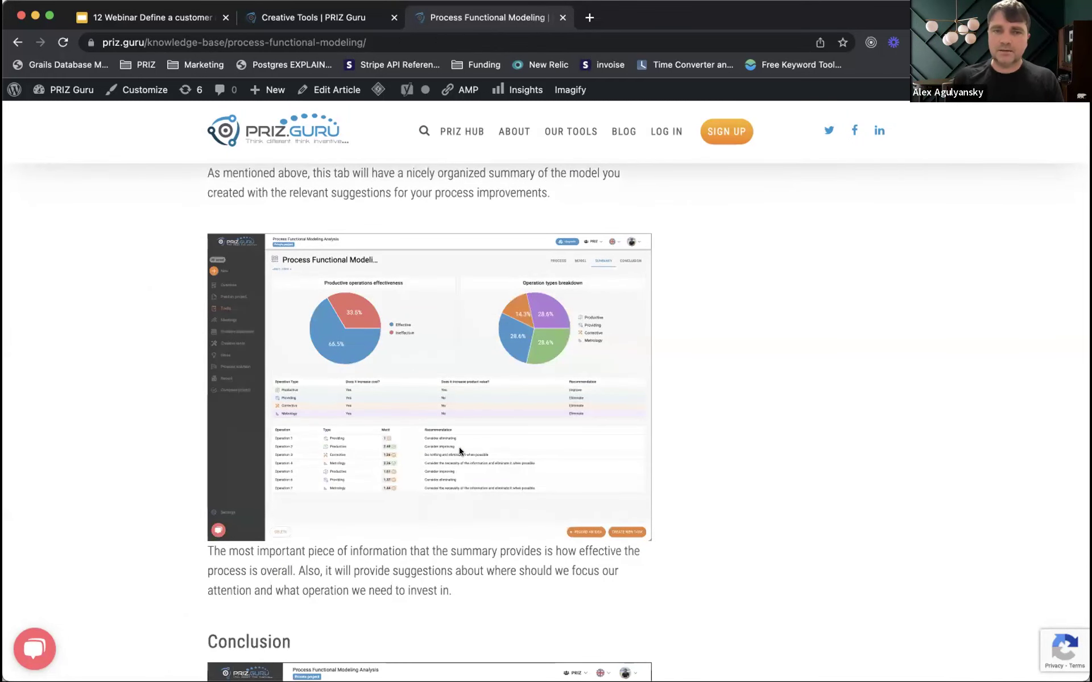
scroll(497, 444, "down", 4)
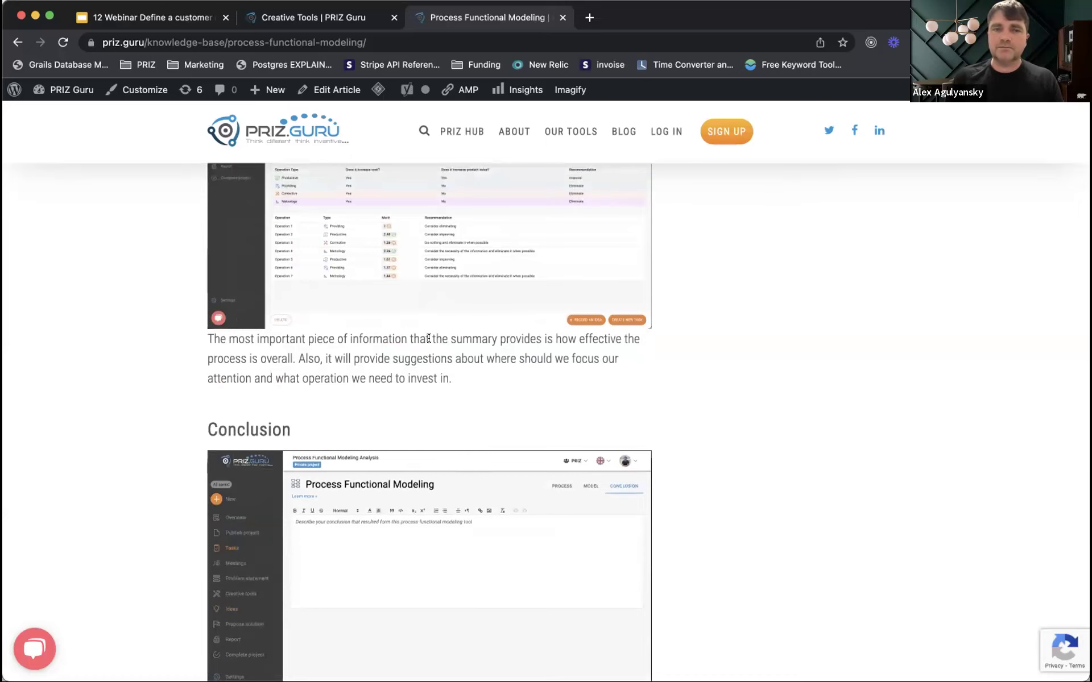
scroll(430, 348, "up", 10)
scroll(428, 346, "up", 15)
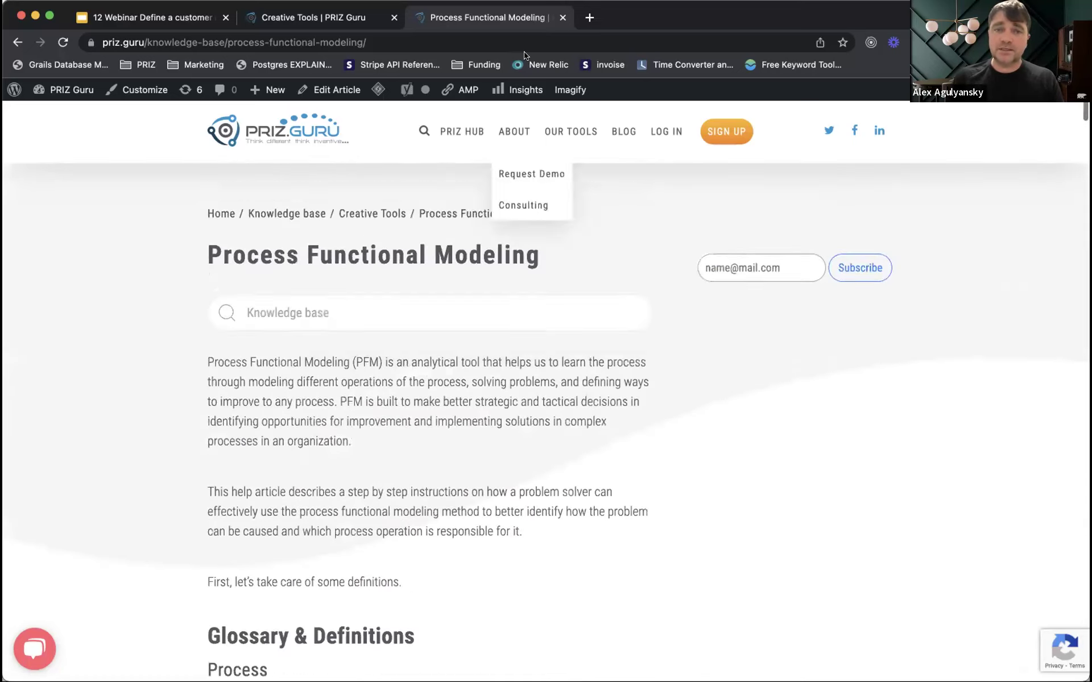
Close the Process Functional Modeling article and dismiss the creative tool selection, returning to the project's tools list
left_click(562, 17)
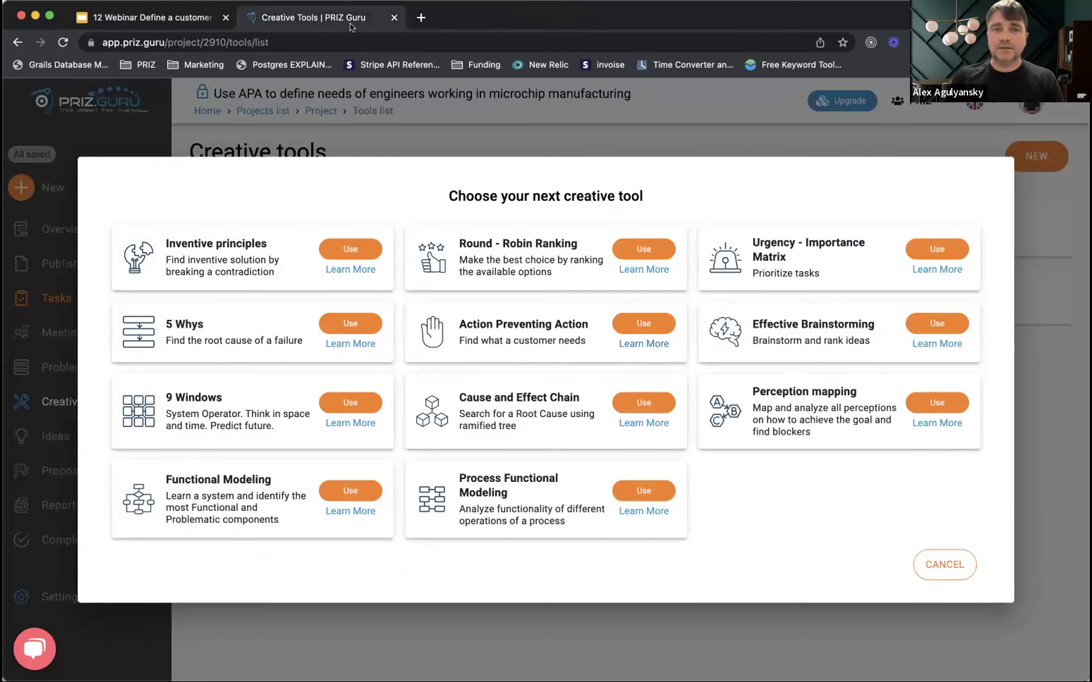
left_click(943, 564)
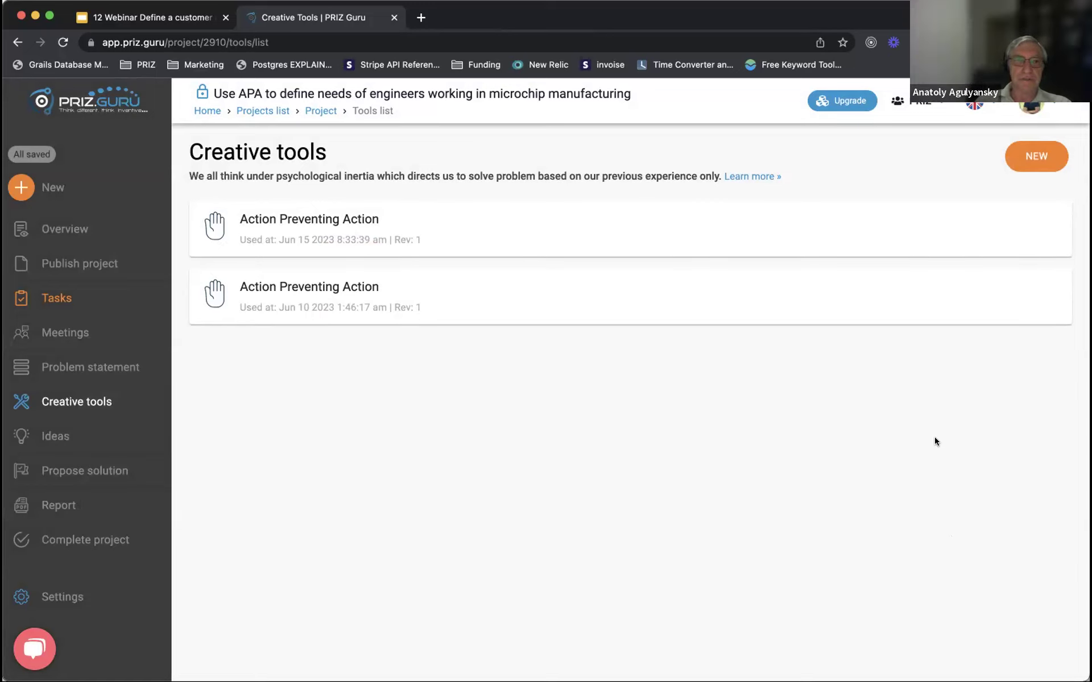
left_click(420, 18)
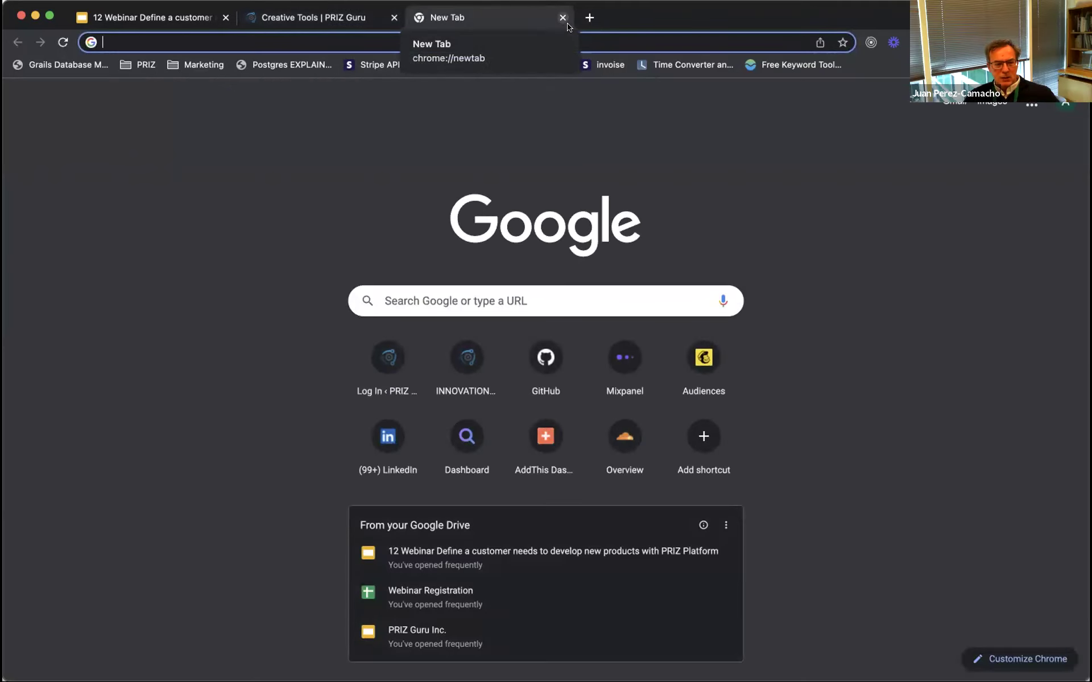
key("super+w")
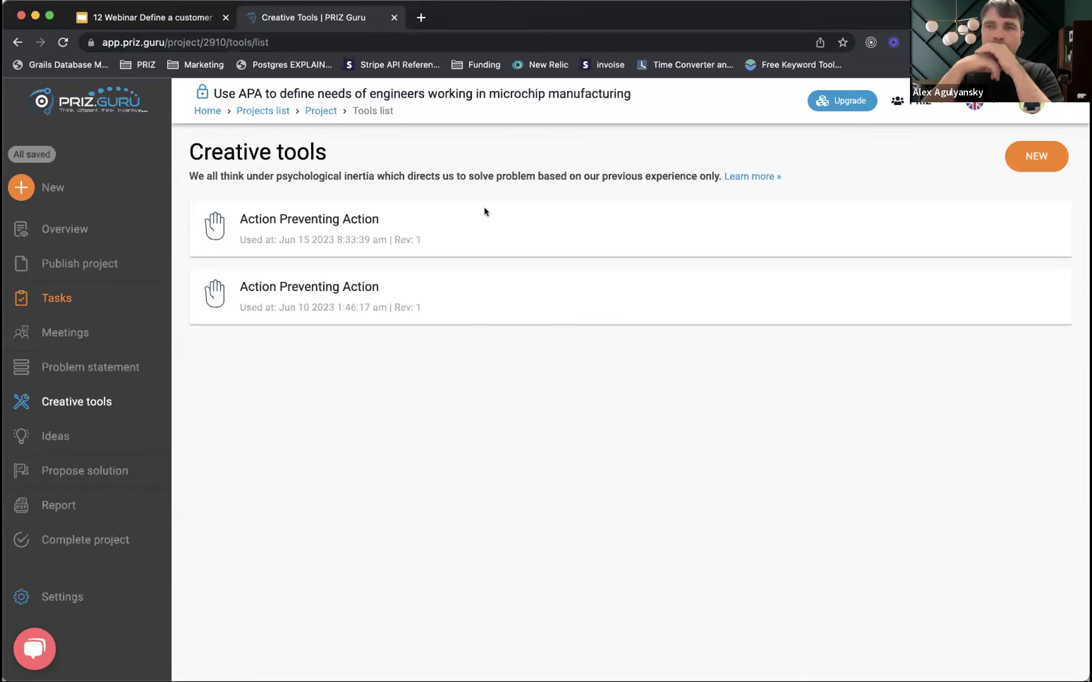